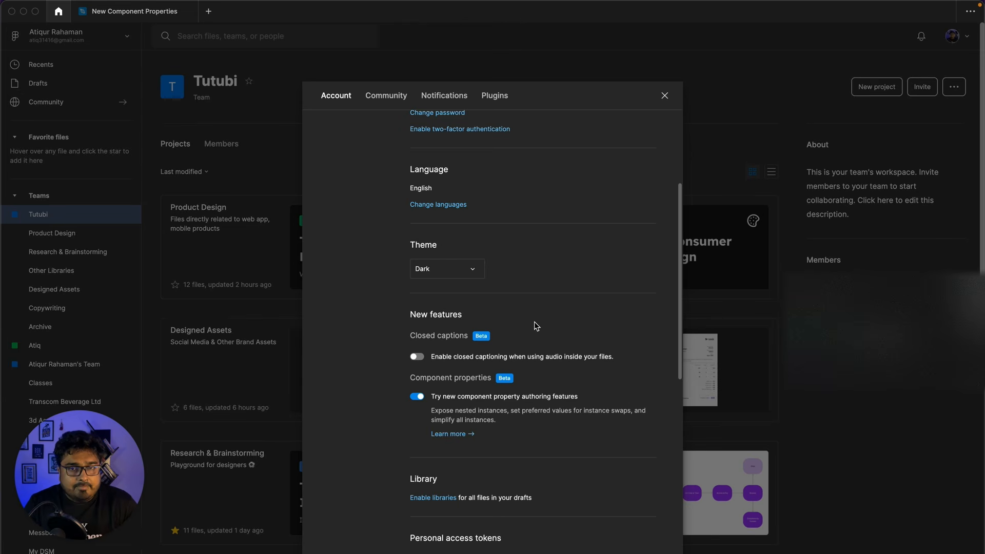
- Close the account settings and open the New Component Properties file
{"action": "left_click", "coordinate": [664, 97]}
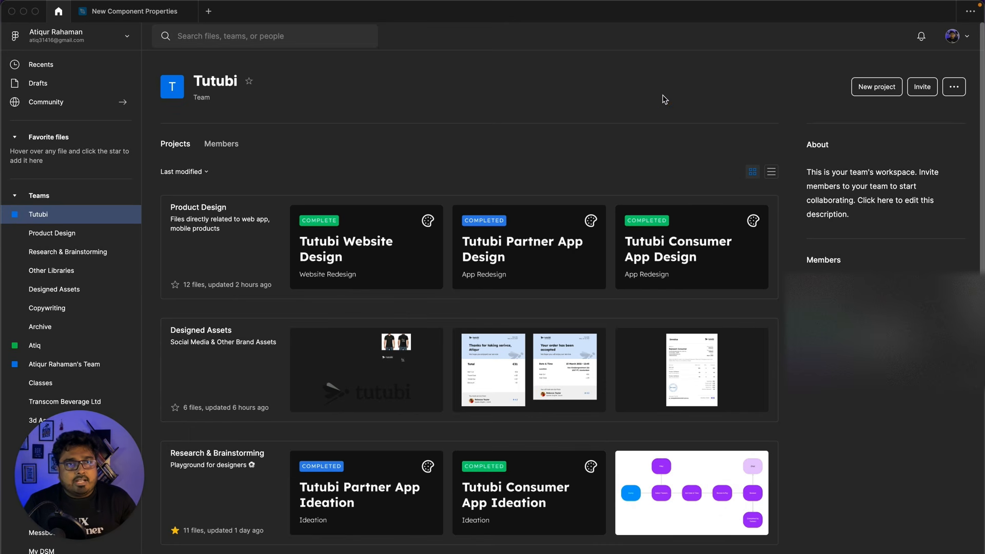
{"action": "left_click", "coordinate": [137, 19]}
{"action": "left_click_drag", "start_coordinate": [723, 209], "coordinate": [339, 191]}
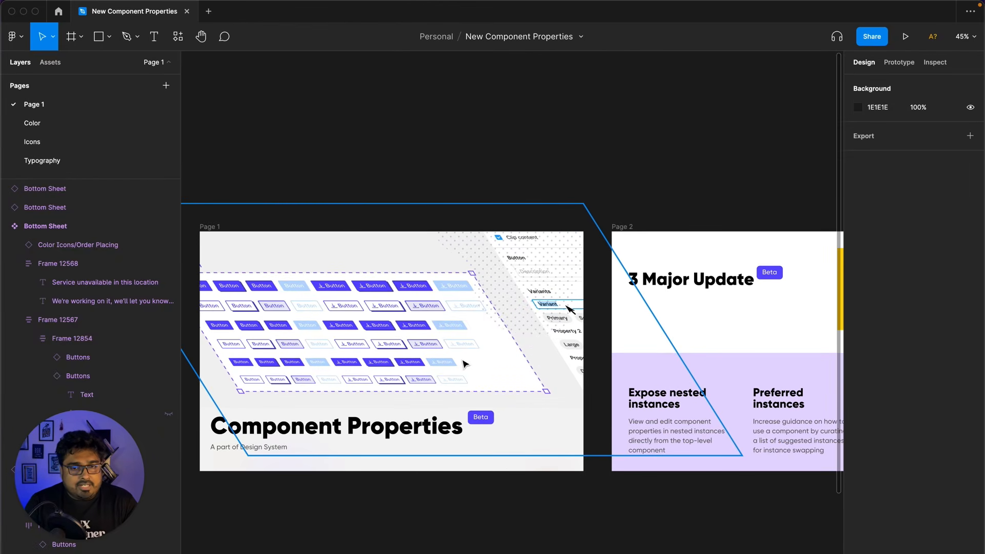
- Review the 3 Major Update slide and the card example under Expose nested instances
{"action": "left_click_drag", "start_coordinate": [678, 179], "coordinate": [407, 156]}
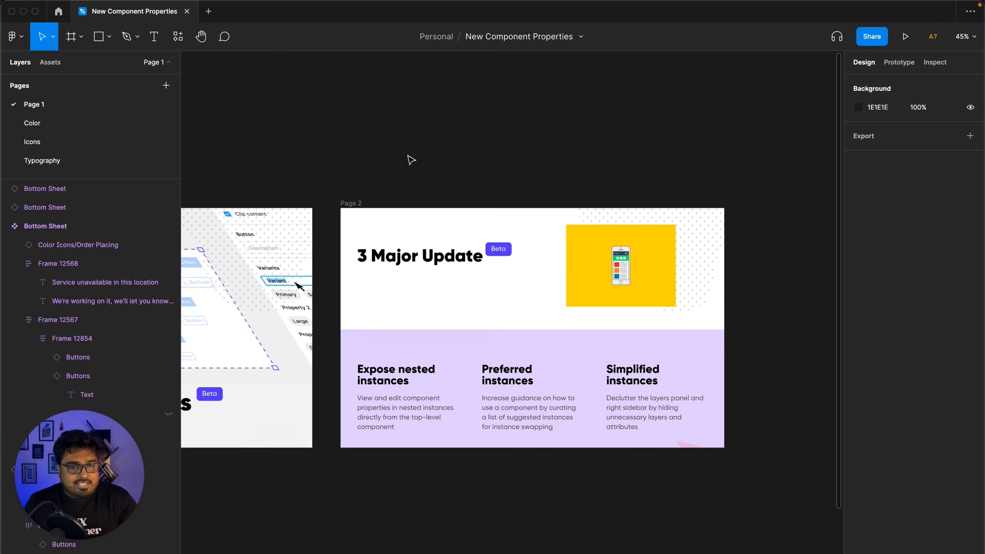
{"action": "scroll", "coordinate": [393, 418], "scroll_direction": "up", "scroll_amount": 3}
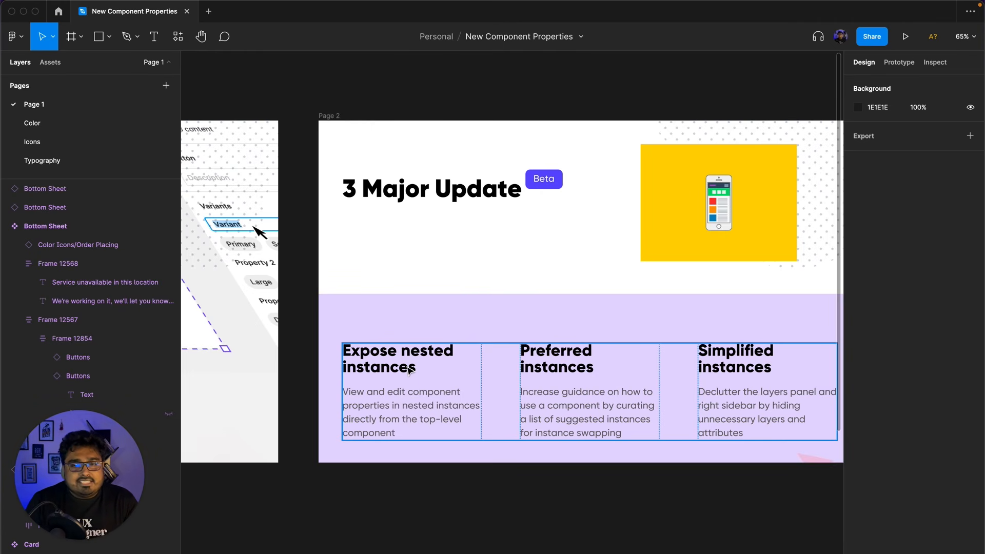
{"action": "scroll", "coordinate": [409, 369], "scroll_direction": "down", "scroll_amount": 5}
{"action": "left_click_drag", "start_coordinate": [718, 334], "coordinate": [372, 342]}
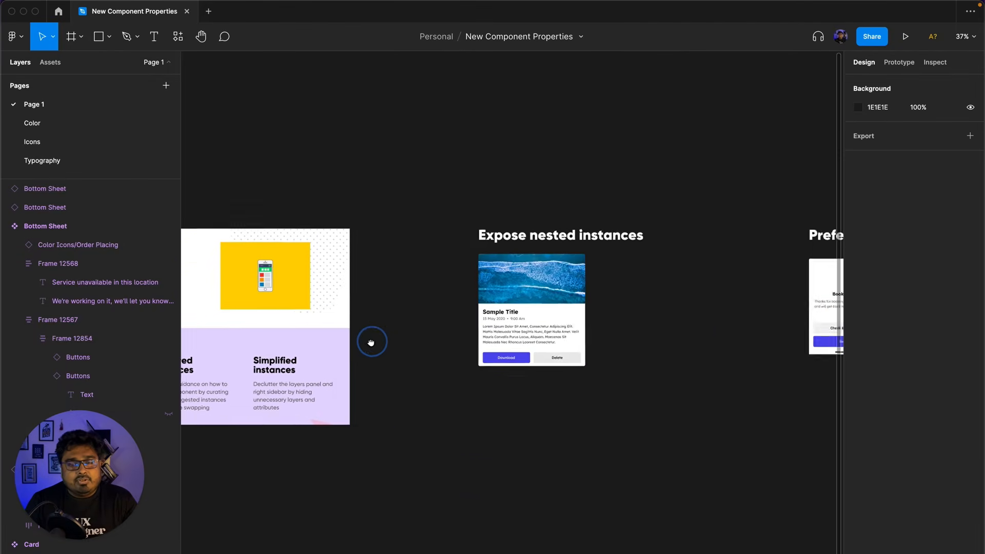
{"action": "scroll", "coordinate": [639, 322], "scroll_direction": "up", "scroll_amount": 4}
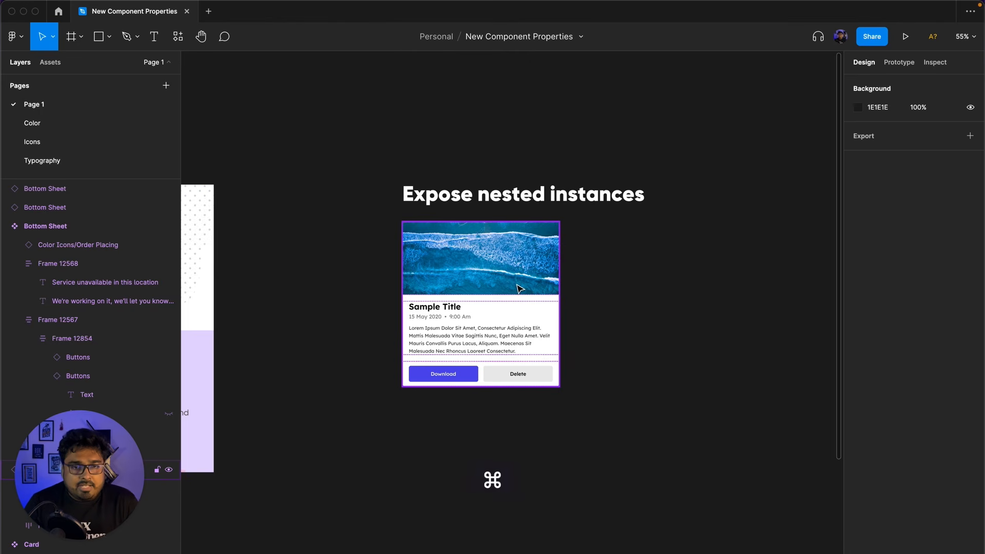
- Examine the Buttons component set and its list of properties beside the Card component
{"action": "scroll", "coordinate": [520, 289], "scroll_direction": "down", "scroll_amount": 10}
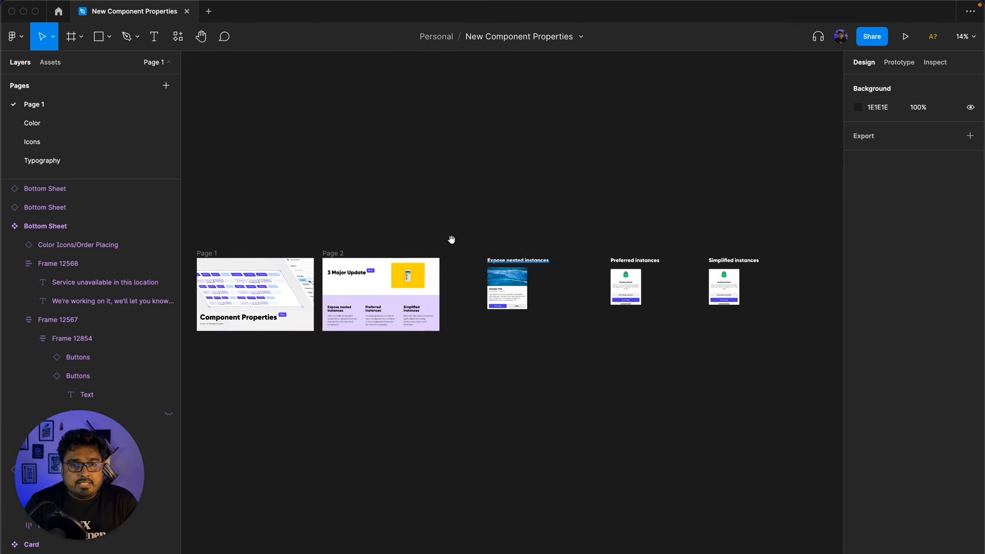
{"action": "left_click_drag", "start_coordinate": [459, 239], "coordinate": [611, 237]}
{"action": "left_click_drag", "start_coordinate": [433, 229], "coordinate": [549, 235]}
{"action": "scroll", "coordinate": [505, 273], "scroll_direction": "up", "scroll_amount": 3}
{"action": "scroll", "coordinate": [505, 274], "scroll_direction": "up", "scroll_amount": 4}
{"action": "left_click", "coordinate": [444, 240]}
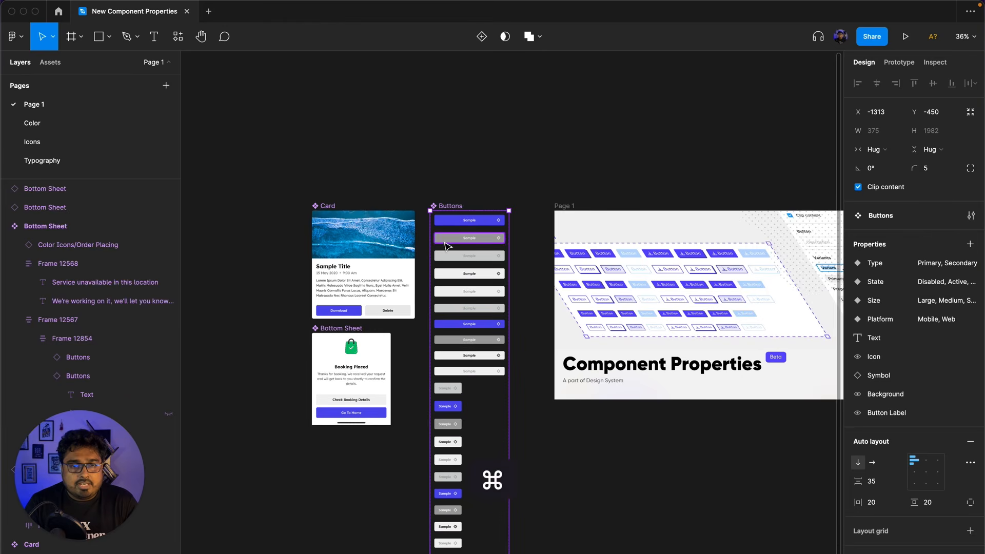
{"action": "scroll", "coordinate": [444, 245], "scroll_direction": "up", "scroll_amount": 3}
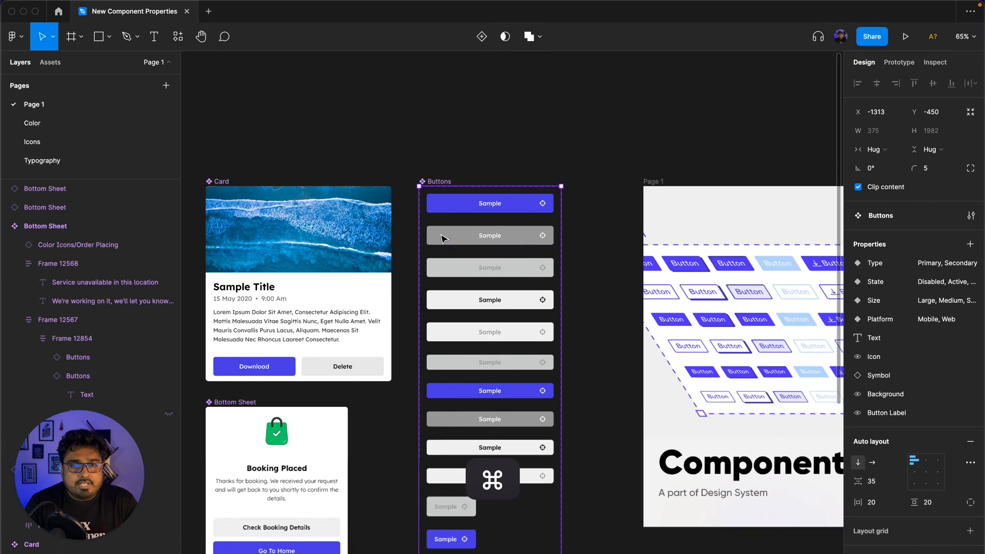
{"action": "left_click", "coordinate": [525, 212]}
{"action": "left_click", "coordinate": [498, 163]}
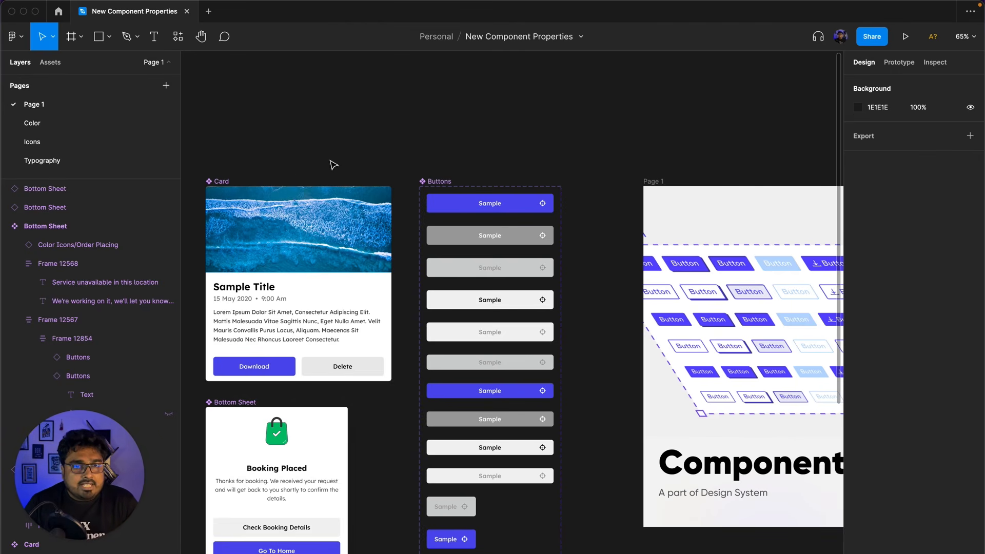
- Inspect the Card main component and compare it with the Buttons component set
{"action": "left_click", "coordinate": [226, 187]}
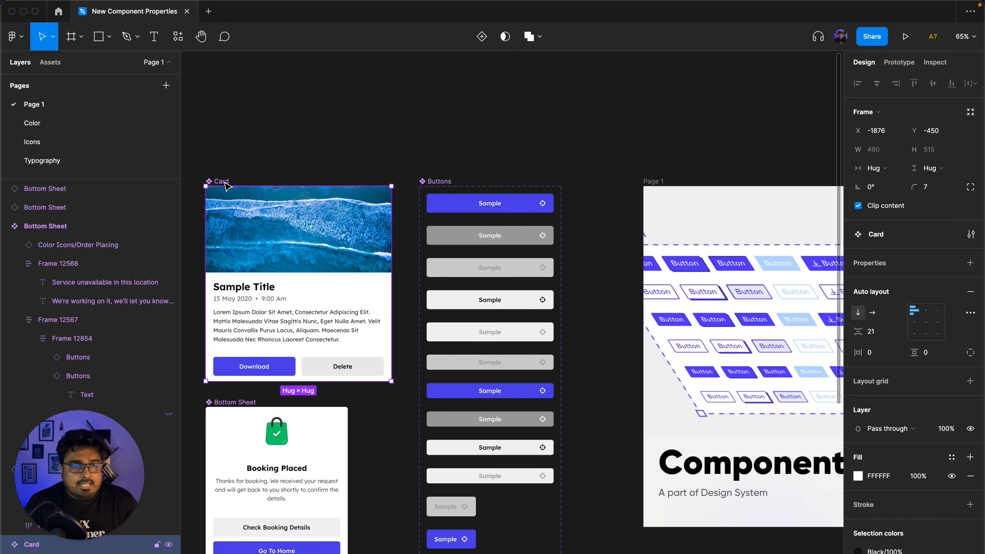
{"action": "left_click", "coordinate": [439, 181]}
{"action": "left_click", "coordinate": [216, 174]}
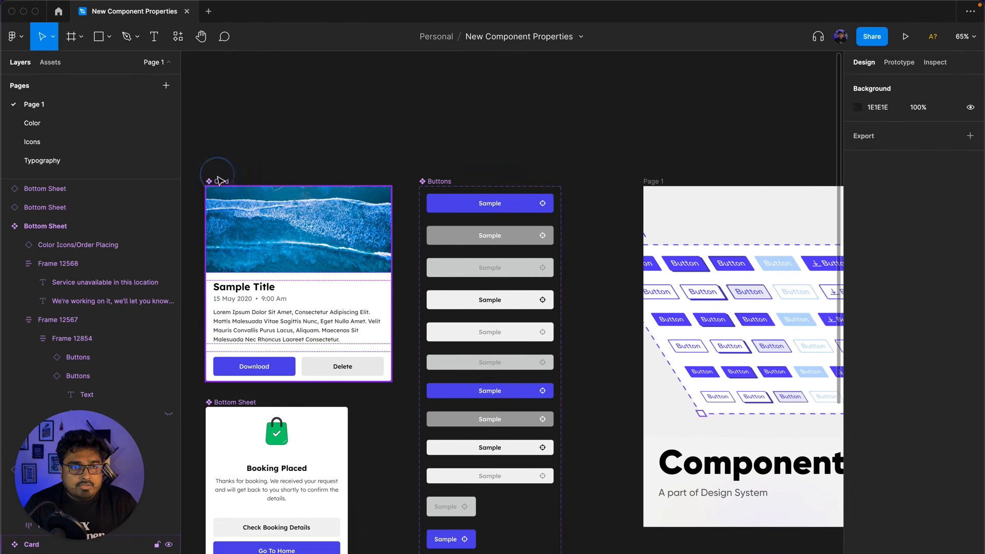
{"action": "left_click", "coordinate": [505, 197]}
- Select the Download button nested in the Card component and go to its main component in the Buttons set
{"action": "left_click", "coordinate": [267, 370]}
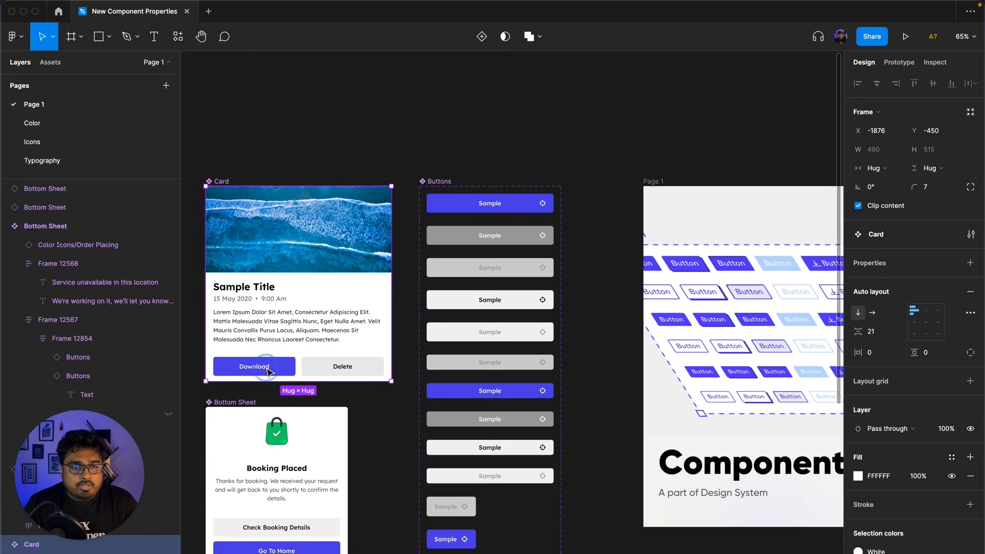
{"action": "left_click", "coordinate": [235, 371]}
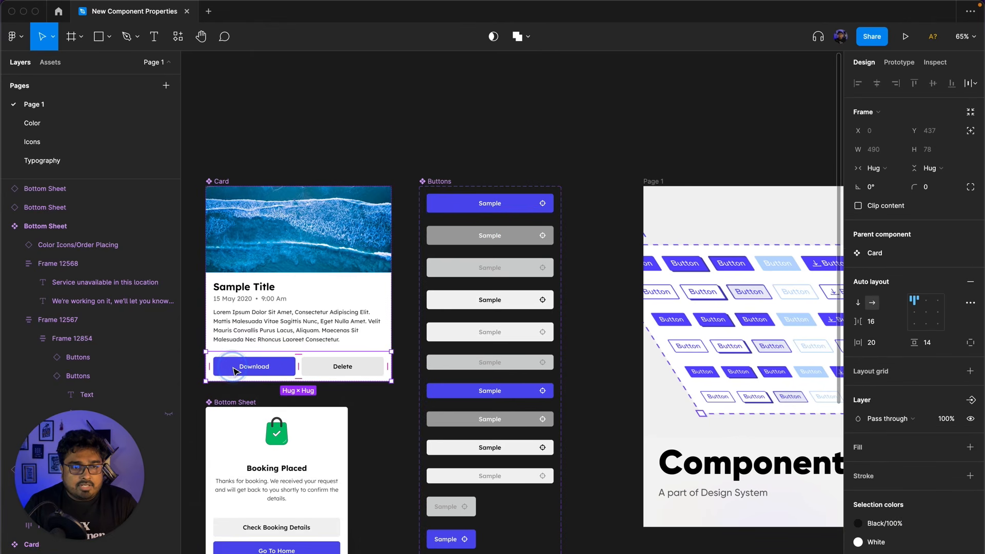
{"action": "left_click", "coordinate": [235, 369]}
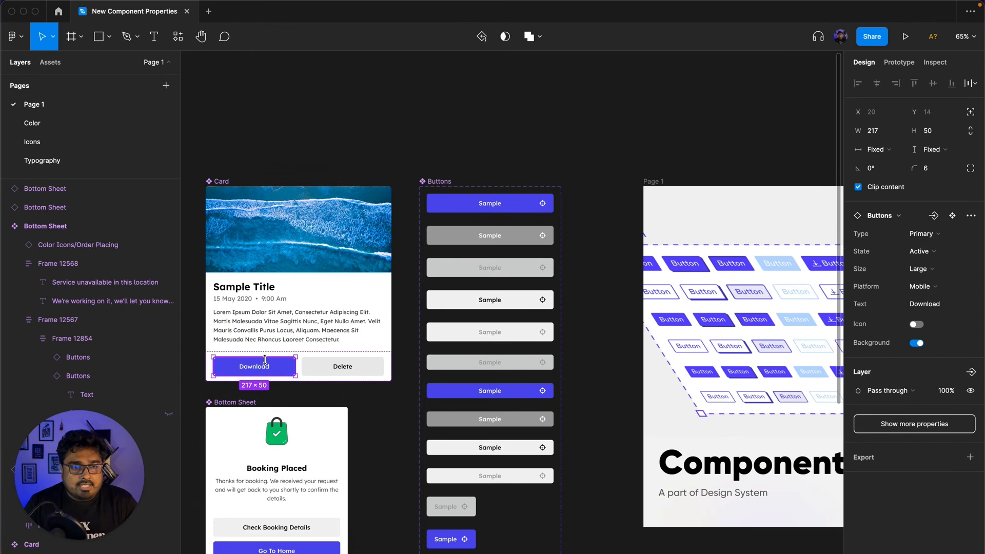
{"action": "left_click", "coordinate": [953, 219]}
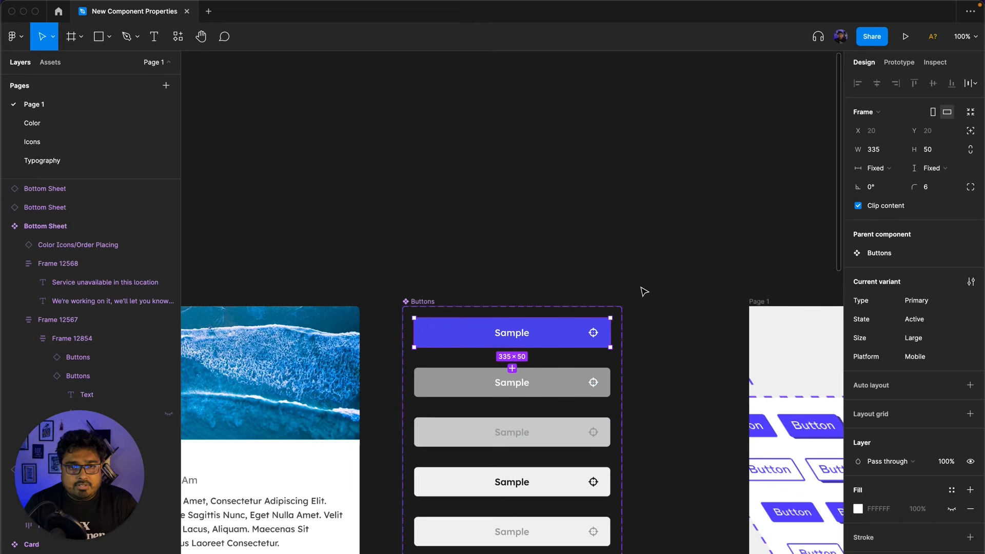
{"action": "left_click", "coordinate": [466, 288]}
{"action": "left_click_drag", "start_coordinate": [466, 290], "coordinate": [597, 123]}
{"action": "left_click", "coordinate": [655, 161]}
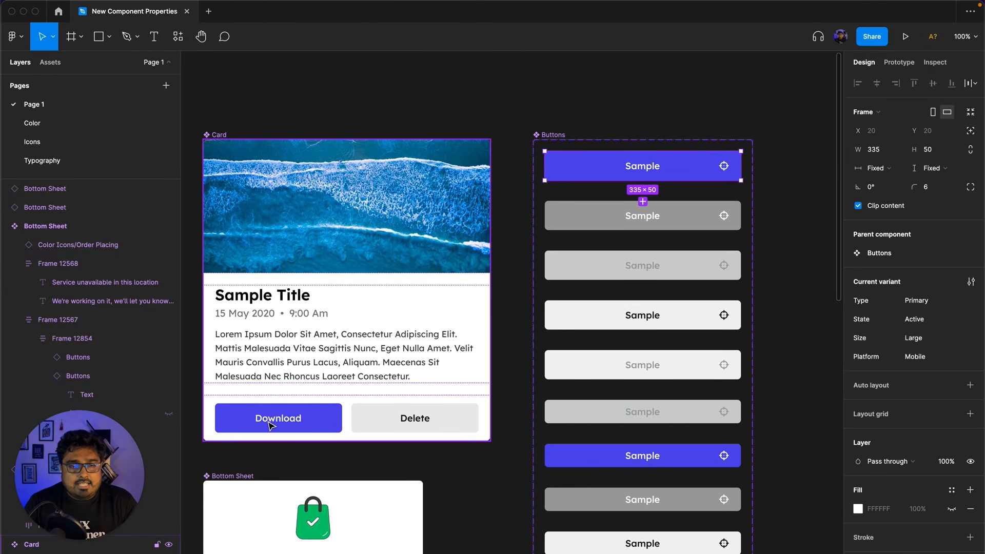
- Select the Card main component and review the Expose nested instances description on the 3 Major Update slide
{"action": "left_click", "coordinate": [230, 140]}
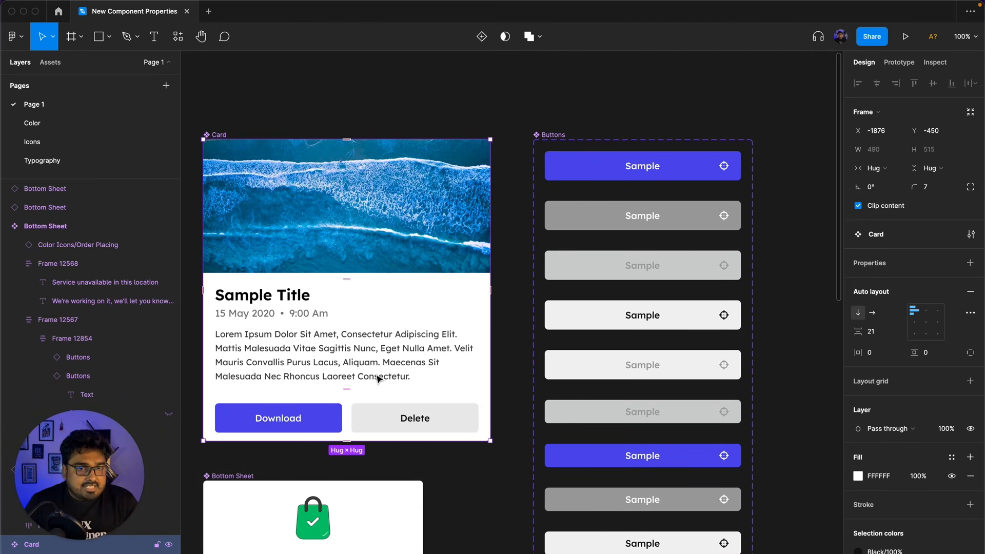
{"action": "scroll", "coordinate": [373, 380], "scroll_direction": "down", "scroll_amount": 10, "text": "super"}
{"action": "left_click_drag", "start_coordinate": [695, 282], "coordinate": [488, 260]}
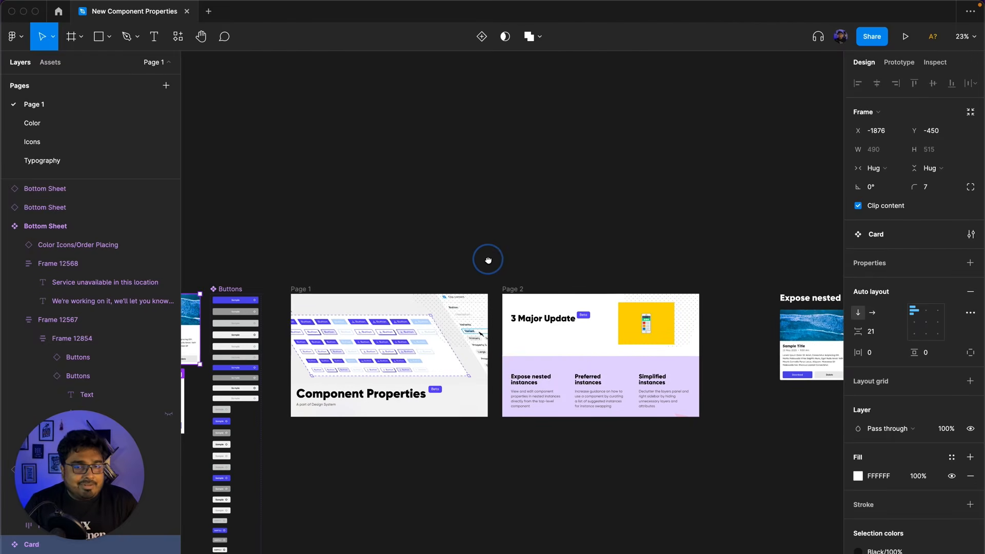
{"action": "scroll", "coordinate": [528, 409], "scroll_direction": "up", "scroll_amount": 6, "text": "super"}
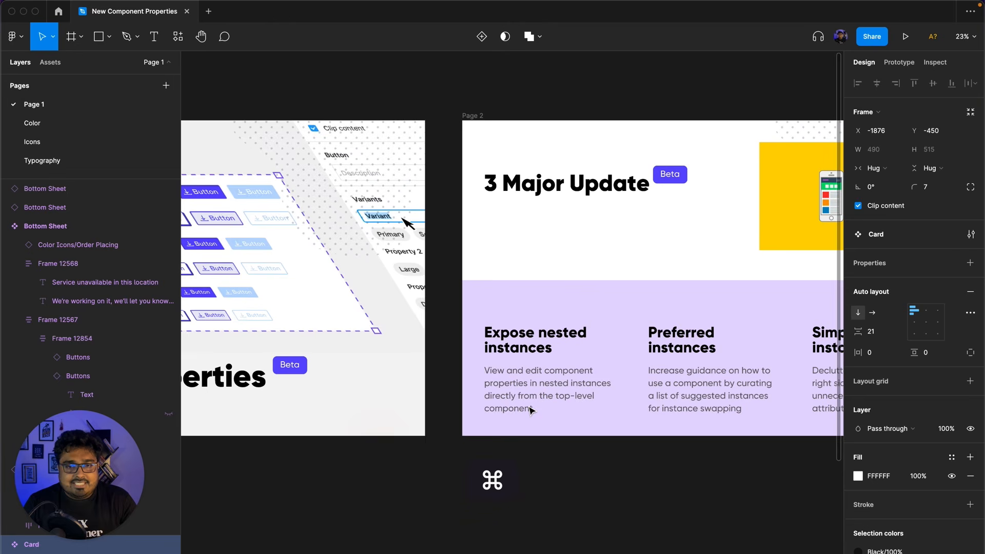
{"action": "left_click", "coordinate": [532, 357]}
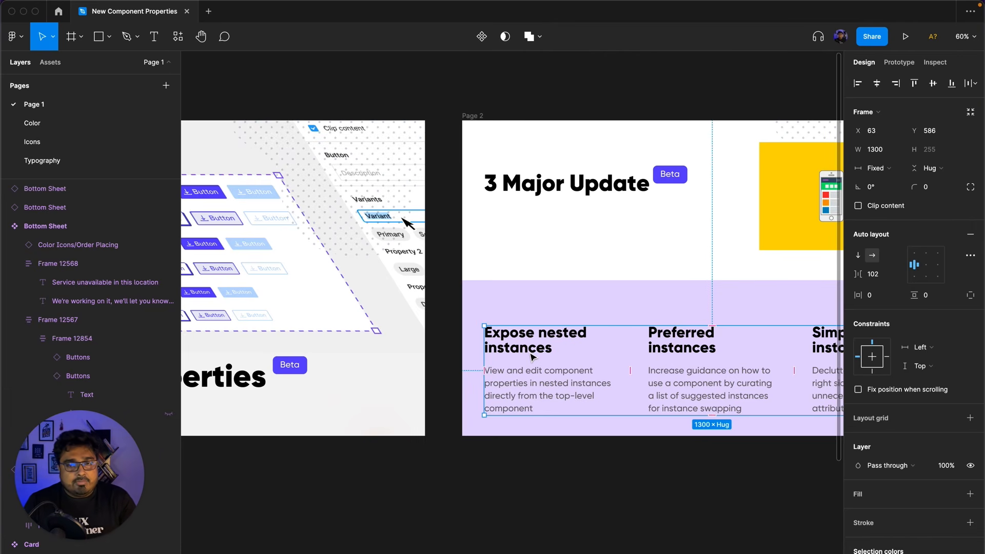
{"action": "scroll", "coordinate": [530, 354], "scroll_direction": "down", "scroll_amount": 6, "text": "super"}
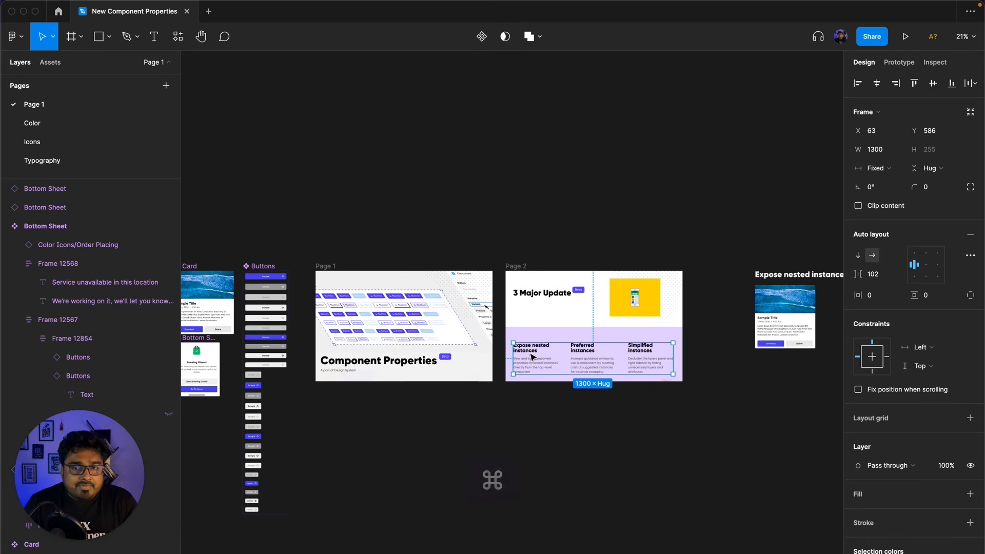
- Select the card instance under the Expose nested instances heading and go to its main component
{"action": "left_click_drag", "start_coordinate": [680, 236], "coordinate": [333, 233]}
{"action": "scroll", "coordinate": [412, 303], "scroll_direction": "up", "scroll_amount": 6, "text": "super"}
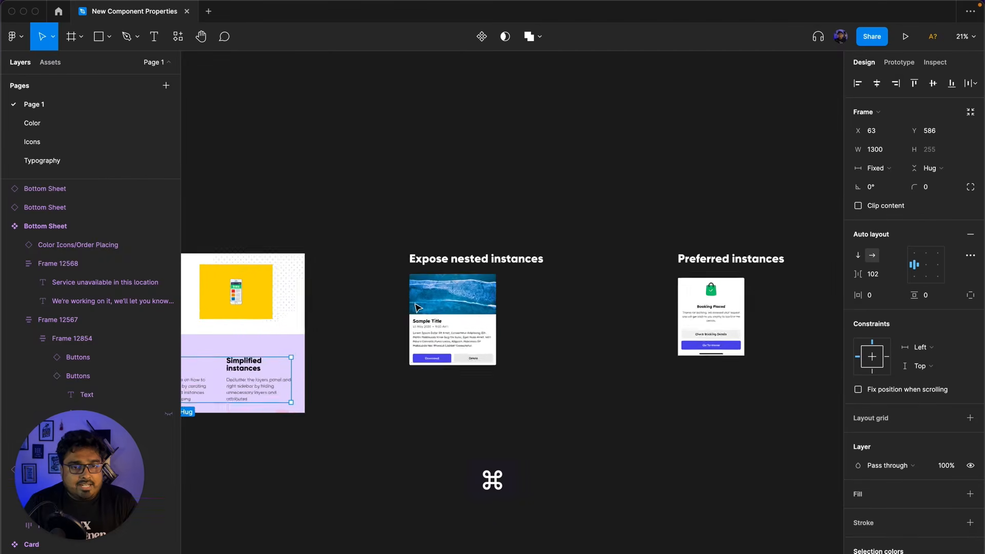
{"action": "left_click", "coordinate": [427, 307]}
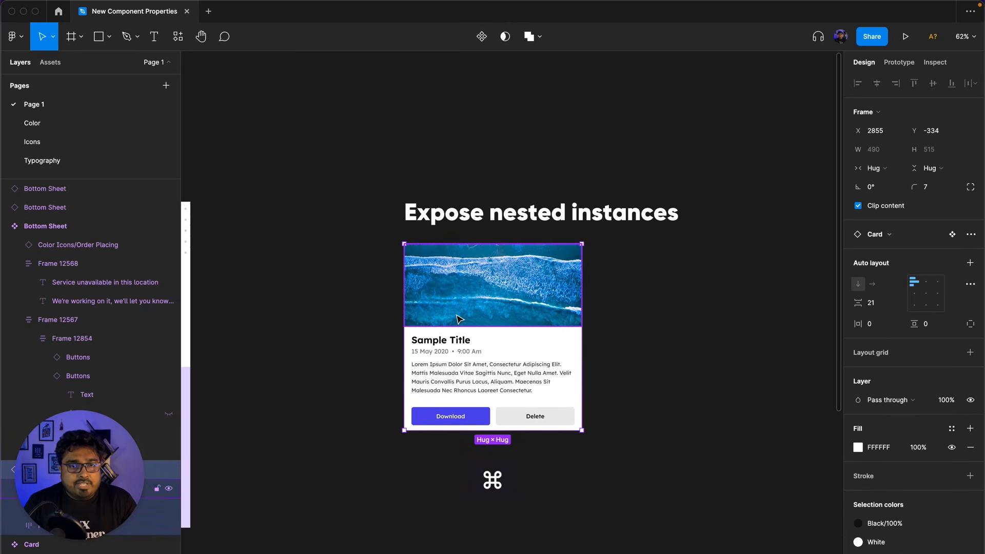
{"action": "scroll", "coordinate": [454, 314], "scroll_direction": "down", "scroll_amount": 4, "text": "super"}
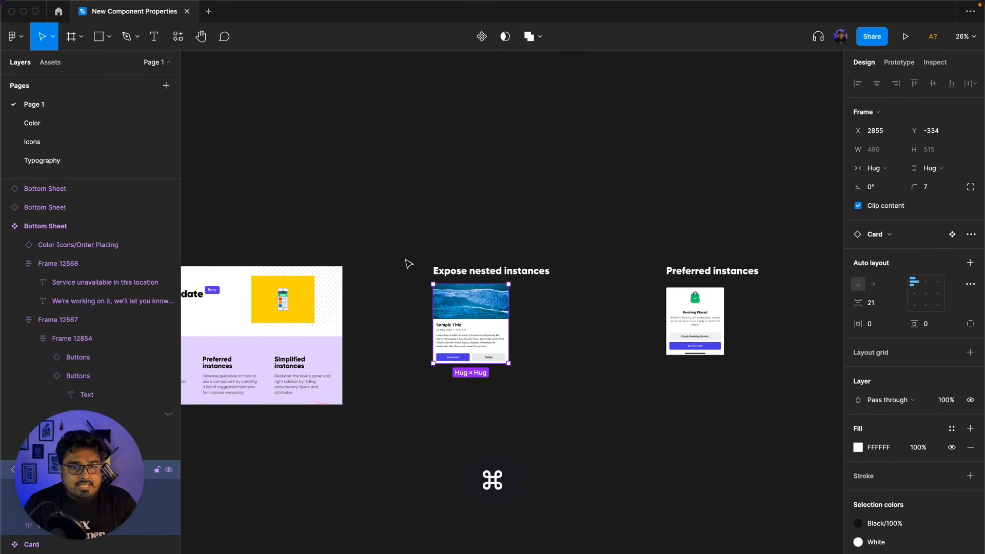
{"action": "left_click", "coordinate": [952, 234]}
- Return to the Expose nested instances heading and select the card instance below it
{"action": "scroll", "coordinate": [405, 292], "scroll_direction": "down", "scroll_amount": 6, "text": "super"}
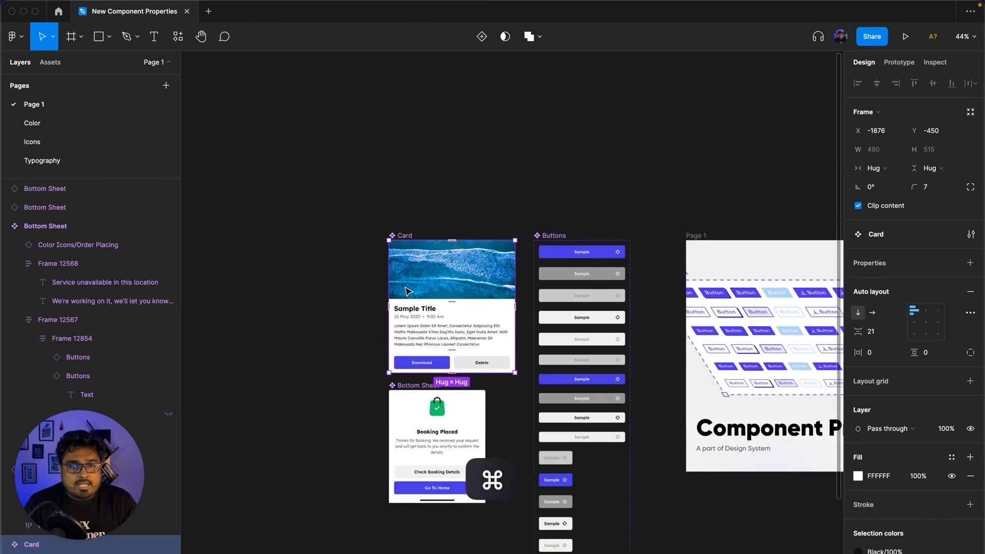
{"action": "left_click_drag", "start_coordinate": [668, 222], "coordinate": [262, 202]}
{"action": "left_click_drag", "start_coordinate": [498, 207], "coordinate": [457, 209]}
{"action": "scroll", "coordinate": [405, 306], "scroll_direction": "up", "scroll_amount": 5}
{"action": "left_click", "coordinate": [519, 219]}
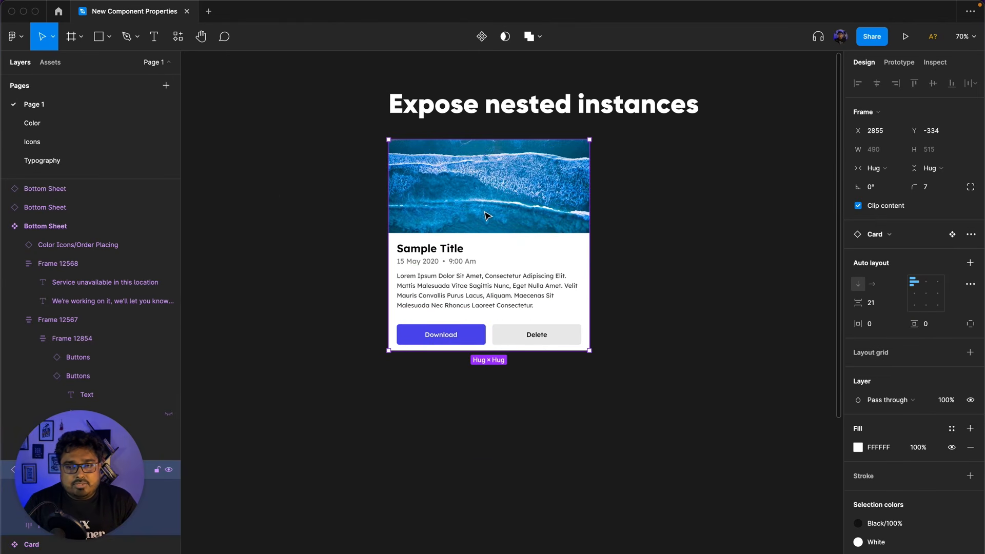
{"action": "left_click", "coordinate": [693, 222]}
{"action": "left_click", "coordinate": [483, 212]}
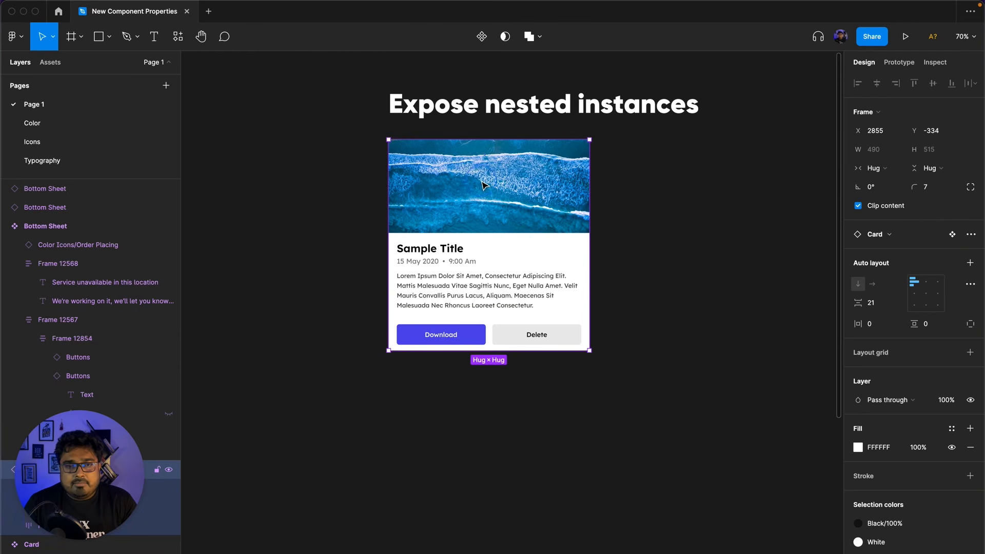
- Try editing the body paragraph inside the card instance and undo the text change
{"action": "left_click", "coordinate": [460, 290]}
{"action": "double_click", "coordinate": [460, 291]}
{"action": "left_click", "coordinate": [495, 288]}
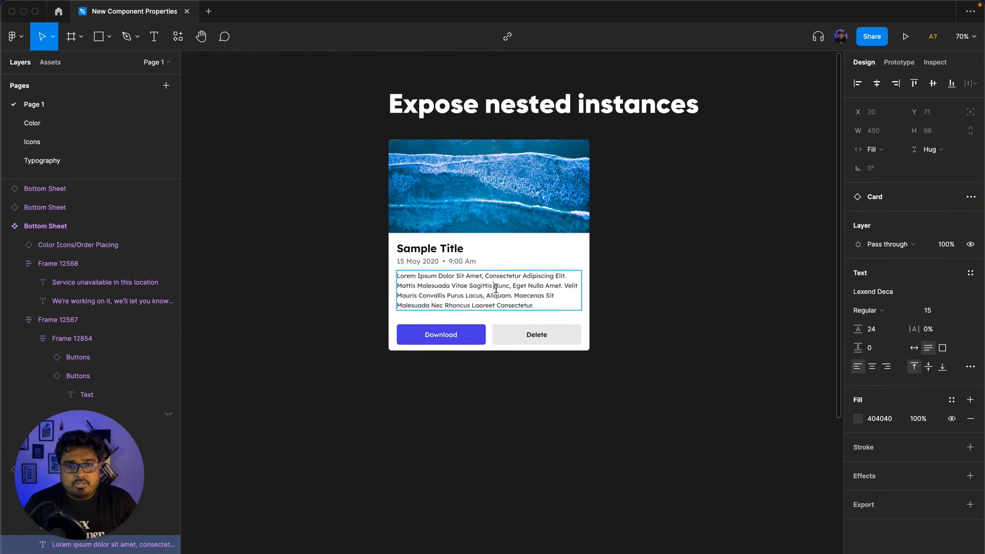
{"action": "key", "text": "super+z"}
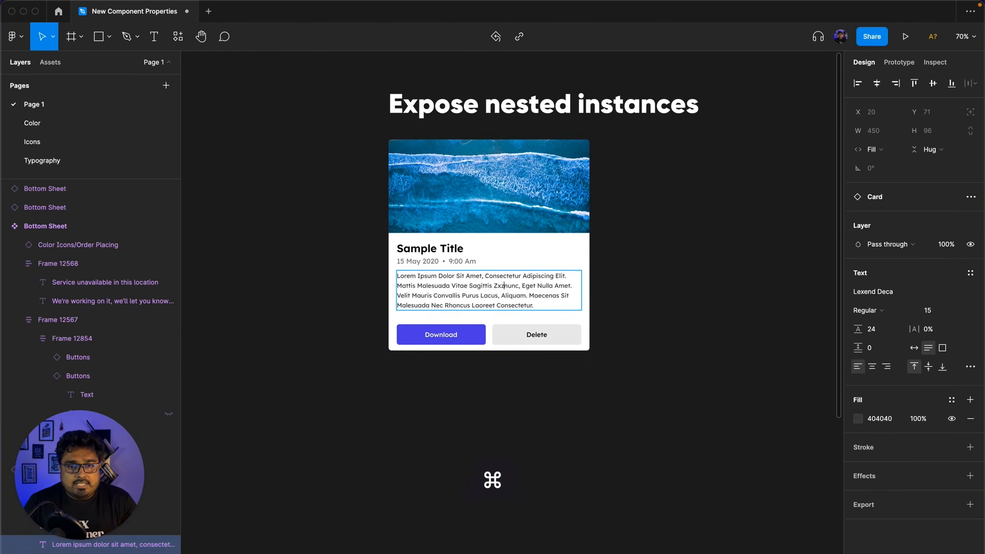
{"action": "left_click", "coordinate": [677, 265]}
- Inspect the component properties of the Download button nested in the card instance
{"action": "left_click", "coordinate": [524, 314]}
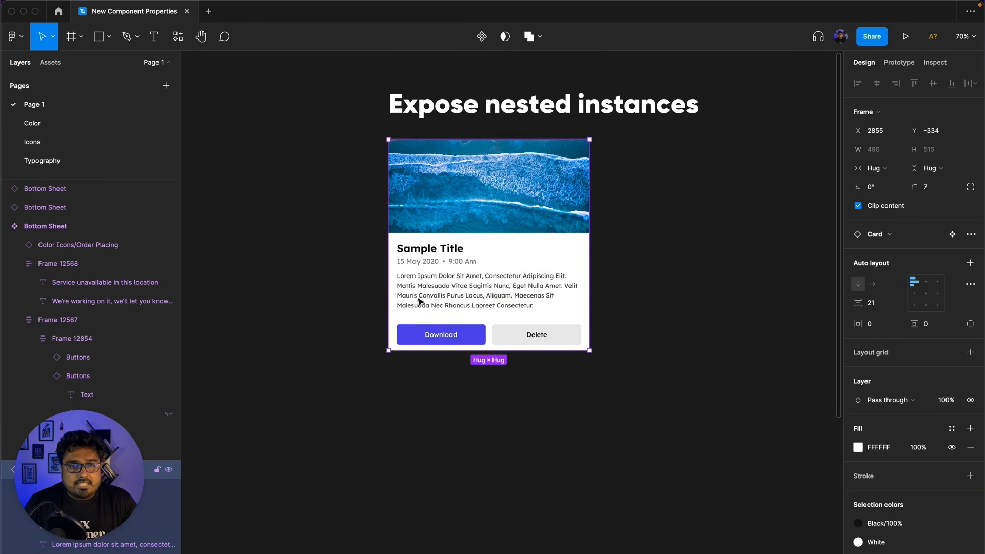
{"action": "left_click", "coordinate": [476, 338]}
{"action": "left_click", "coordinate": [474, 338]}
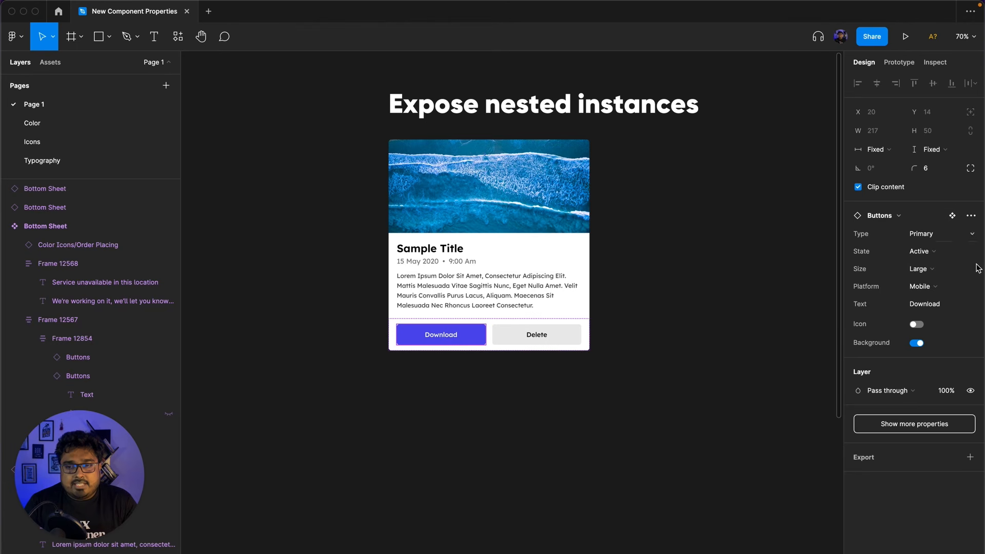
- Inspect the component properties of the Delete button nested in the card instance and clear the selection
{"action": "left_click", "coordinate": [728, 328]}
{"action": "double_click", "coordinate": [566, 340]}
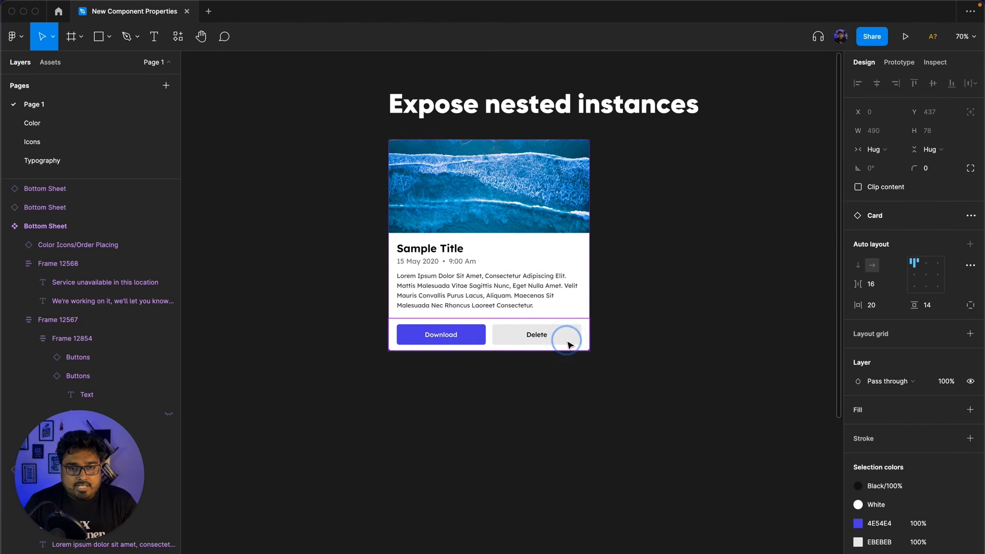
{"action": "double_click", "coordinate": [559, 337]}
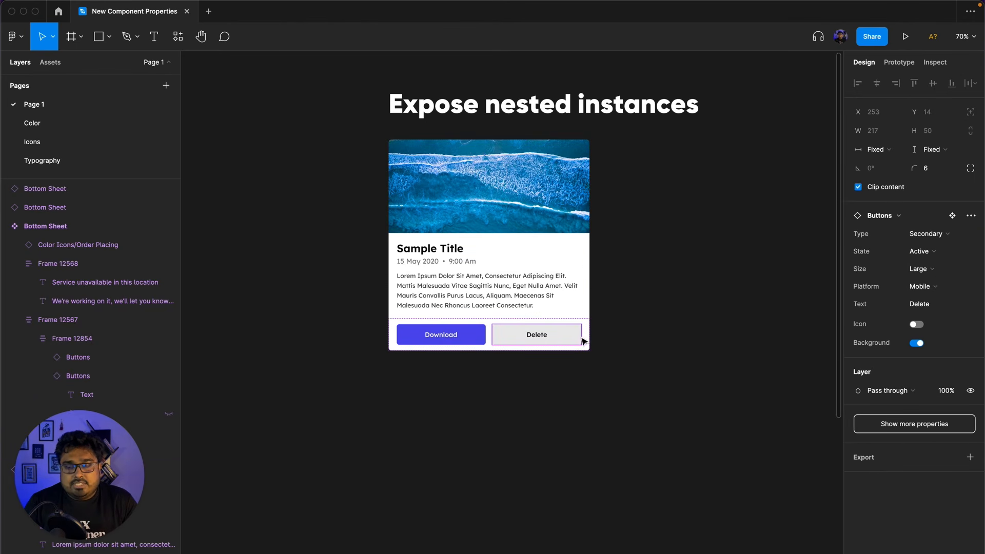
{"action": "left_click", "coordinate": [691, 332]}
{"action": "scroll", "coordinate": [692, 333], "scroll_direction": "down", "scroll_amount": 6}
{"action": "left_click", "coordinate": [508, 200]}
{"action": "scroll", "coordinate": [651, 306], "scroll_direction": "up", "scroll_amount": 4}
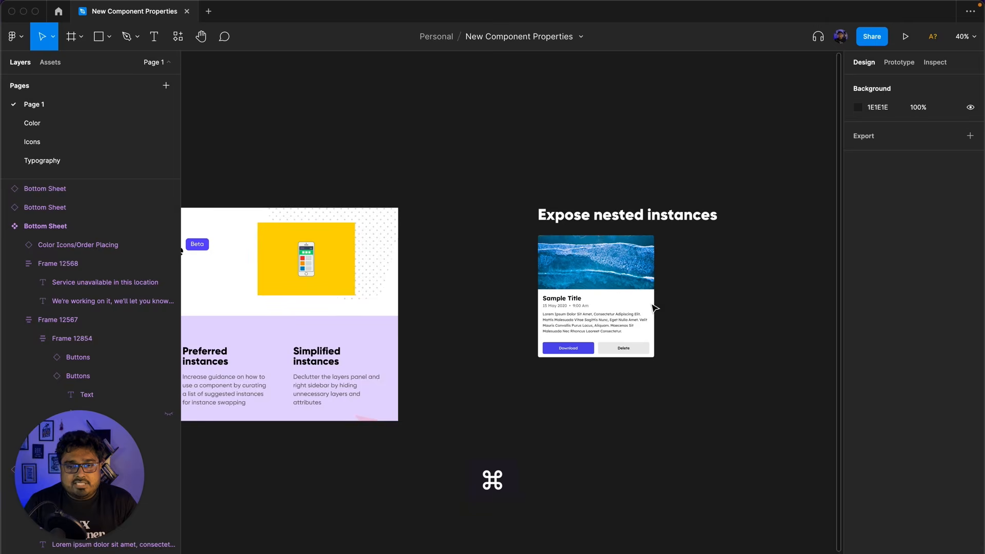
- Expose the properties of both nested Buttons instances on the main Card component
{"action": "scroll", "coordinate": [655, 307], "scroll_direction": "up", "scroll_amount": 4}
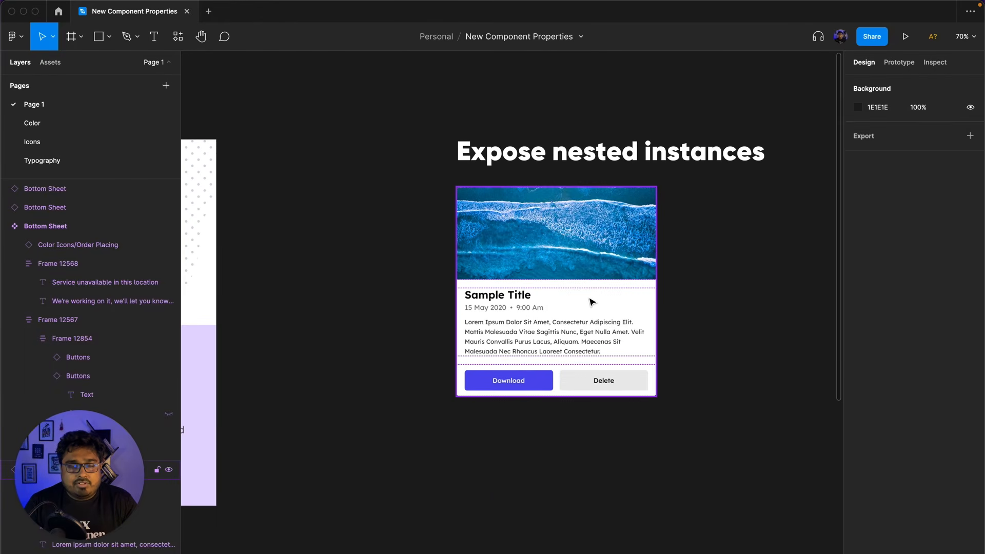
{"action": "scroll", "coordinate": [590, 300], "scroll_direction": "down", "scroll_amount": 6}
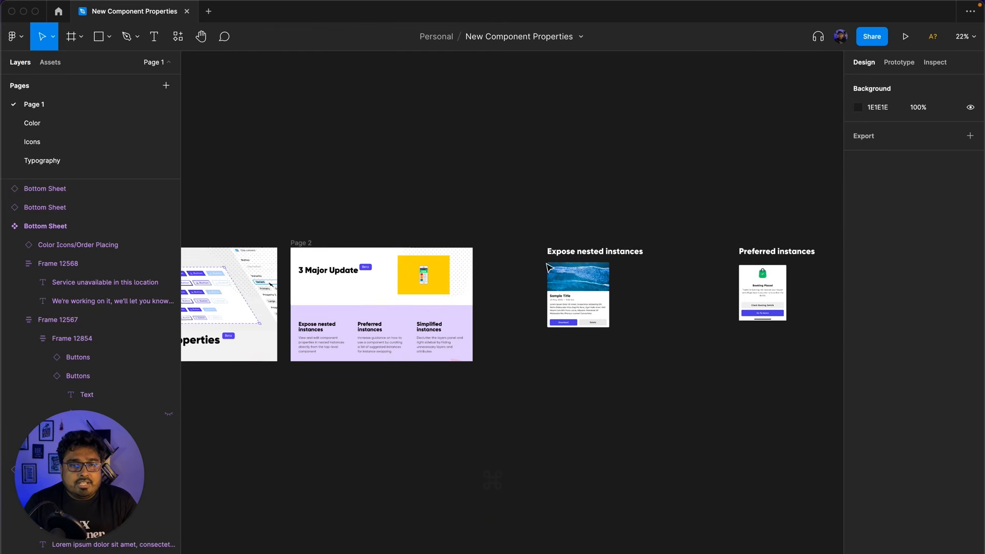
{"action": "left_click_drag", "start_coordinate": [421, 219], "coordinate": [741, 211]}
{"action": "left_click_drag", "start_coordinate": [526, 210], "coordinate": [672, 208]}
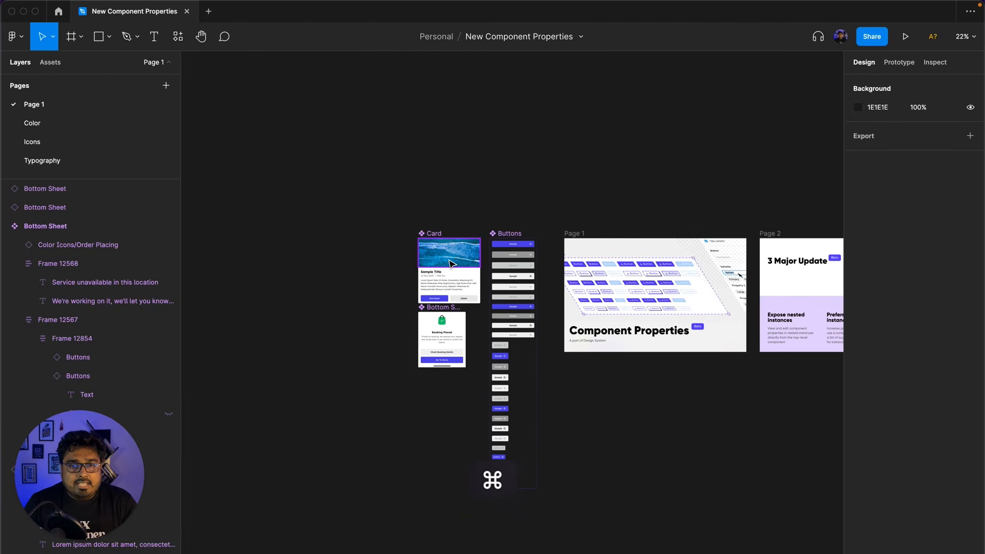
{"action": "scroll", "coordinate": [450, 264], "scroll_direction": "up", "scroll_amount": 8}
{"action": "left_click", "coordinate": [314, 154]}
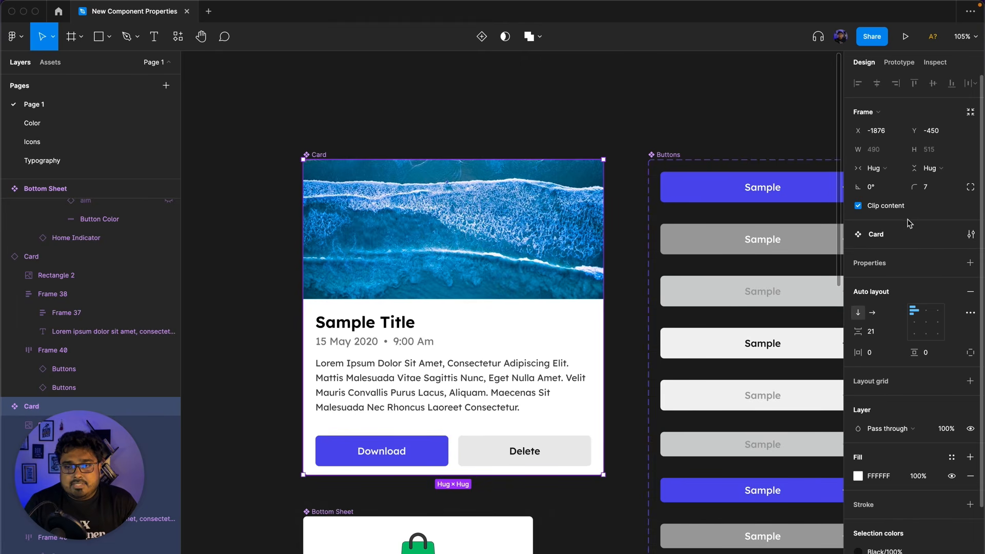
{"action": "left_click", "coordinate": [970, 263]}
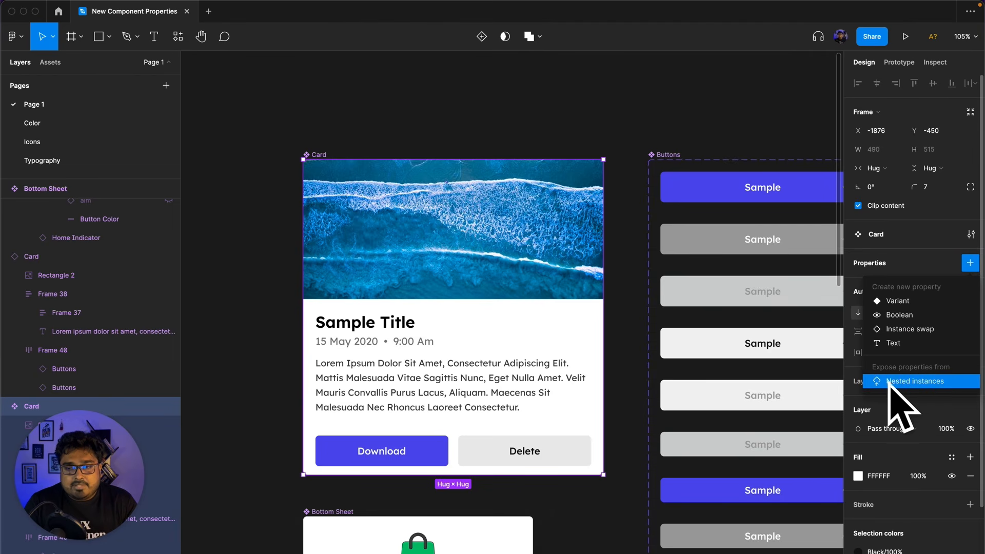
{"action": "left_click", "coordinate": [908, 389]}
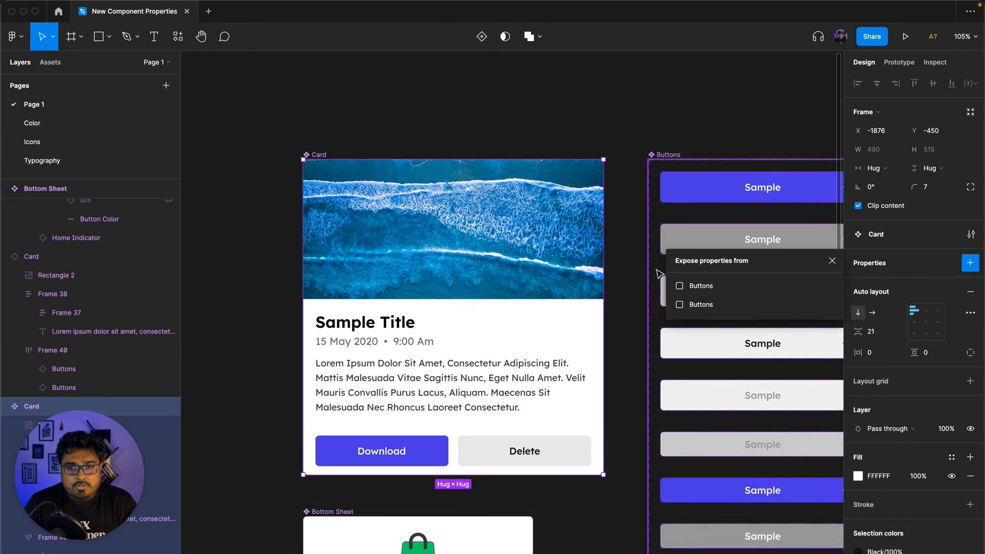
{"action": "left_click", "coordinate": [681, 291]}
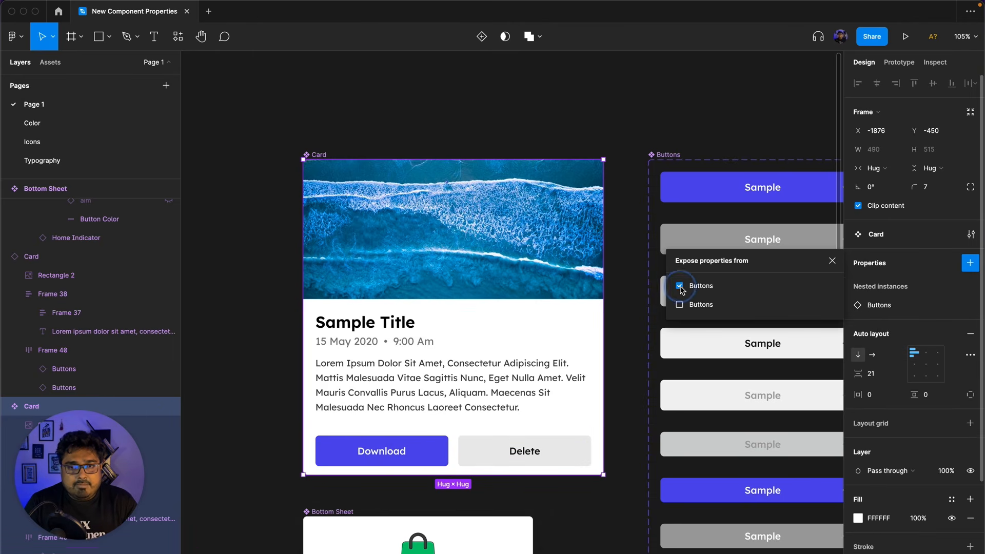
{"action": "left_click", "coordinate": [680, 305]}
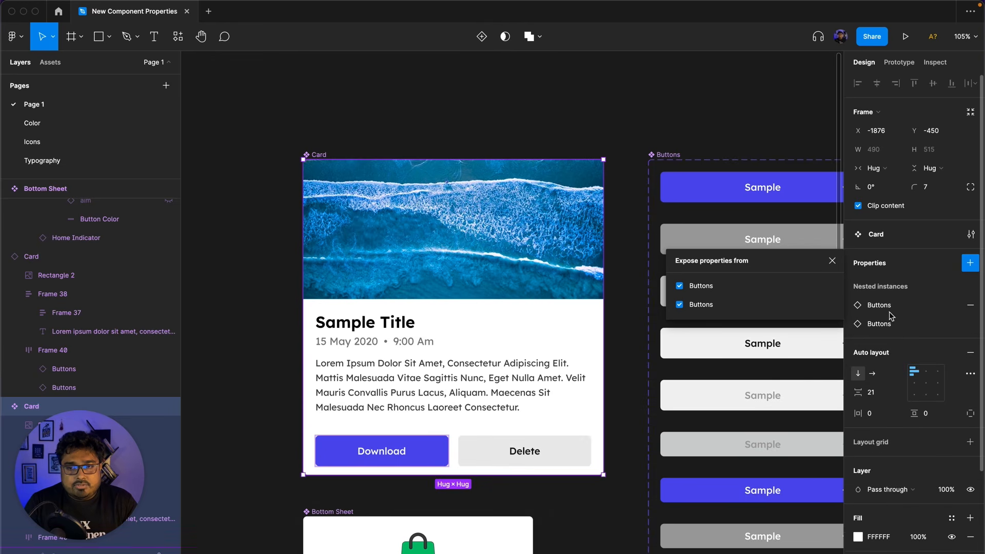
{"action": "left_click", "coordinate": [832, 261]}
{"action": "left_click", "coordinate": [611, 143]}
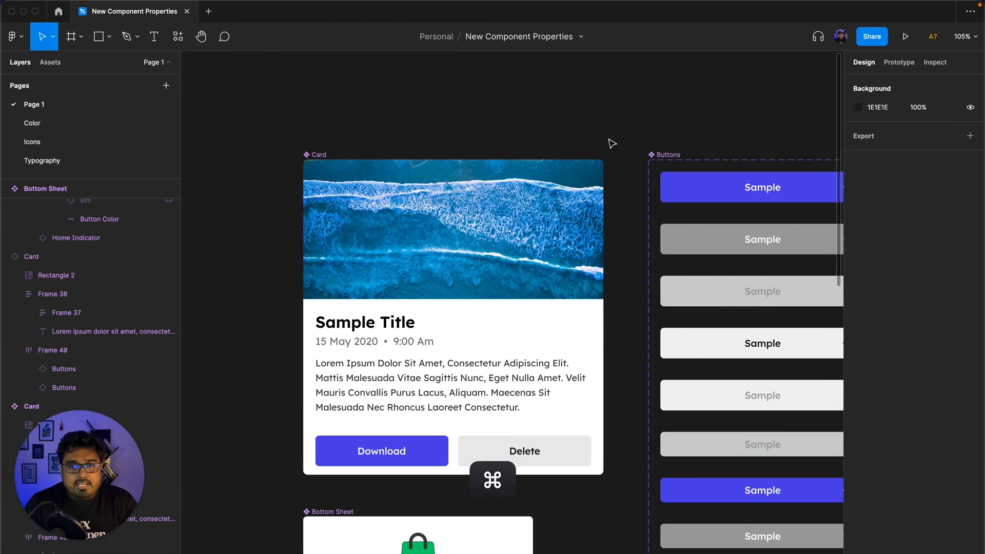
- Select the card instance under the Expose nested instances heading, examine the exposed properties of both buttons, and clear the selection
{"action": "scroll", "coordinate": [611, 143], "scroll_direction": "down", "scroll_amount": 10}
{"action": "left_click_drag", "start_coordinate": [718, 118], "coordinate": [368, 143]}
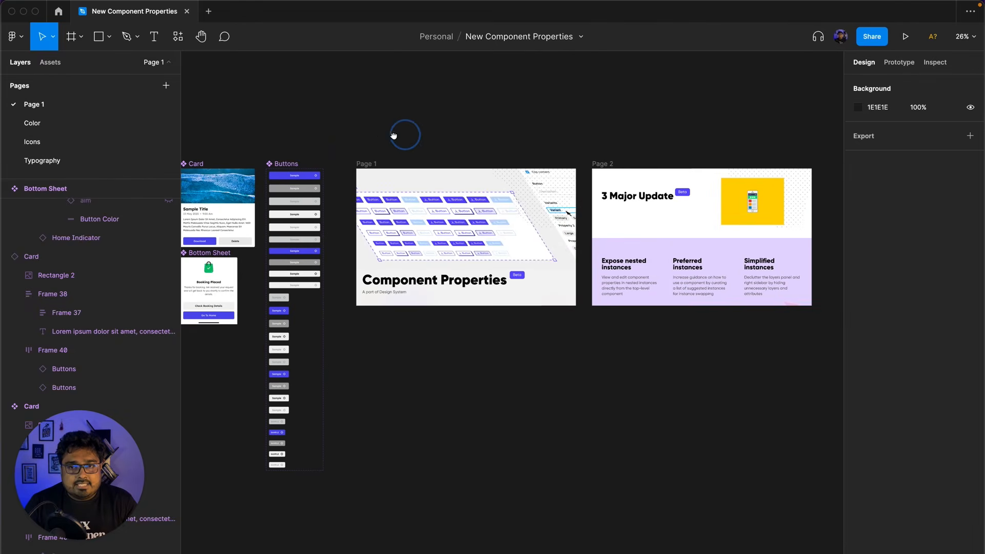
{"action": "scroll", "coordinate": [417, 134], "scroll_direction": "right", "scroll_amount": 10}
{"action": "scroll", "coordinate": [410, 212], "scroll_direction": "up", "scroll_amount": 5}
{"action": "scroll", "coordinate": [412, 213], "scroll_direction": "up", "scroll_amount": 3}
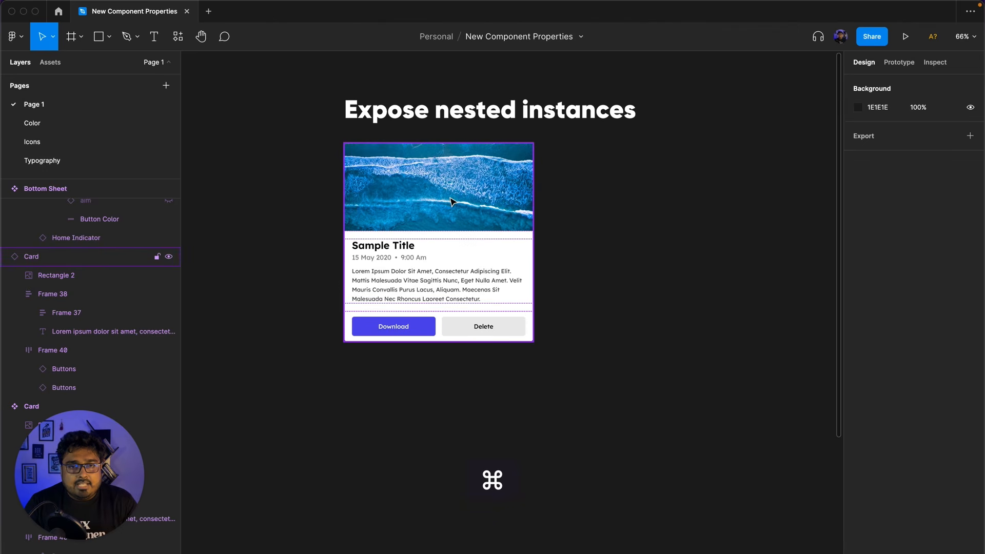
{"action": "left_click", "coordinate": [454, 201]}
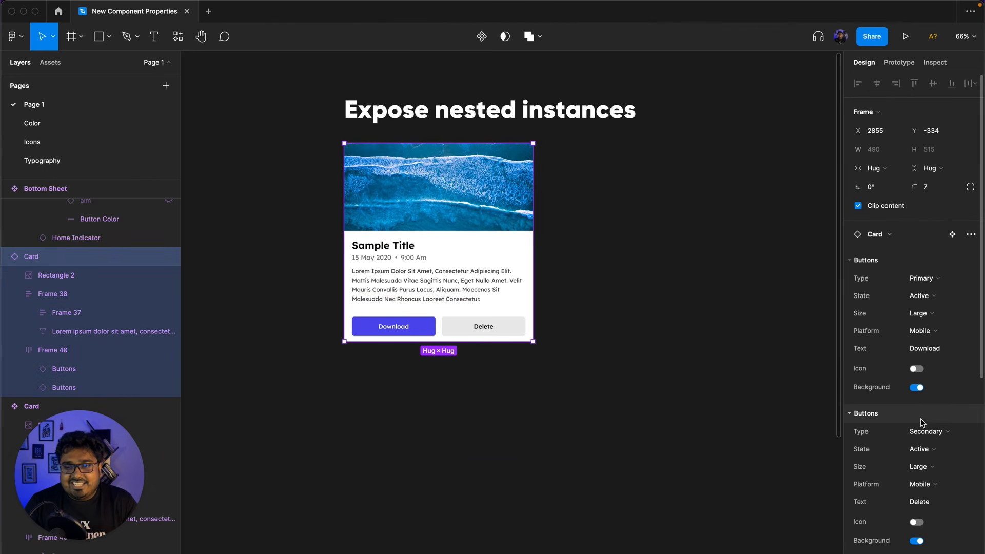
{"action": "scroll", "coordinate": [918, 410], "scroll_direction": "down", "scroll_amount": 3}
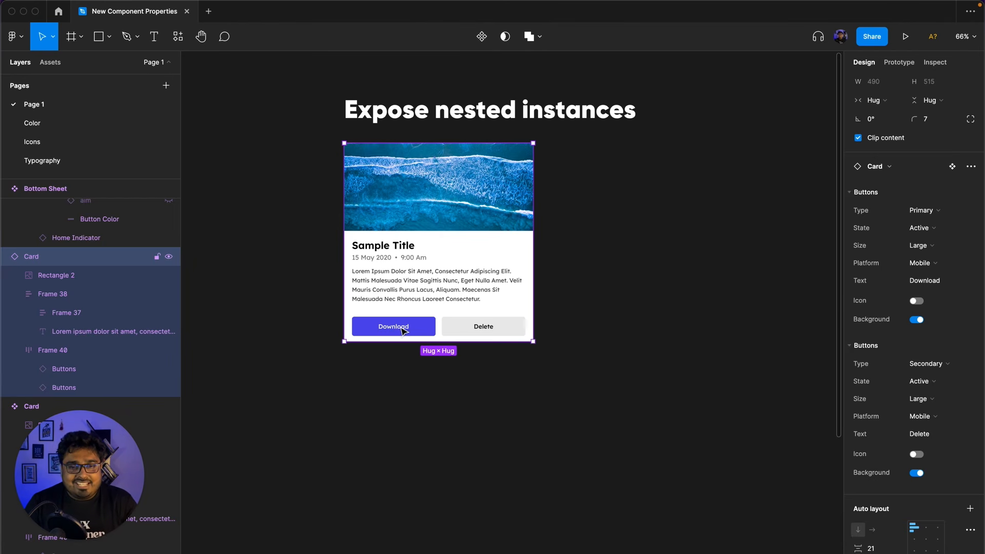
{"action": "left_click", "coordinate": [682, 293]}
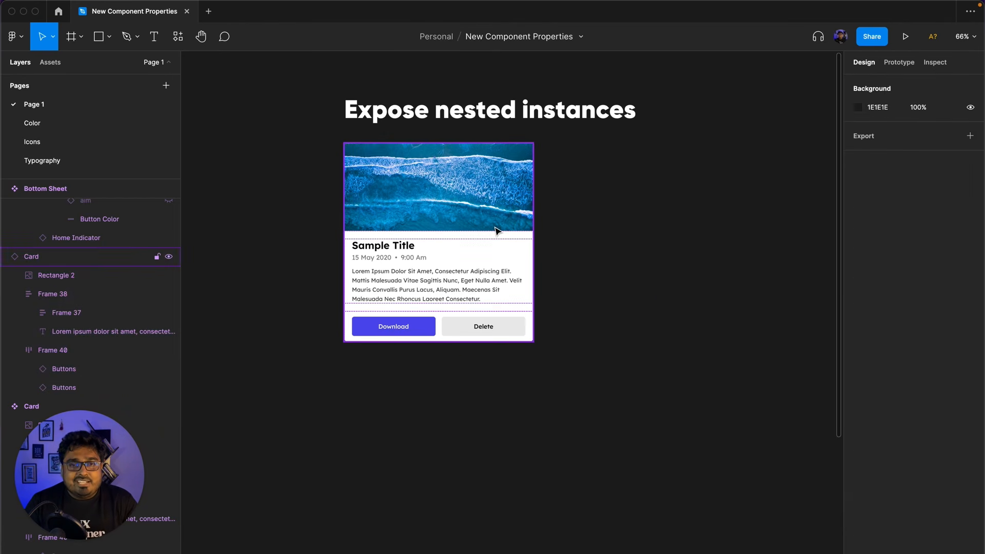
{"action": "left_click", "coordinate": [497, 230]}
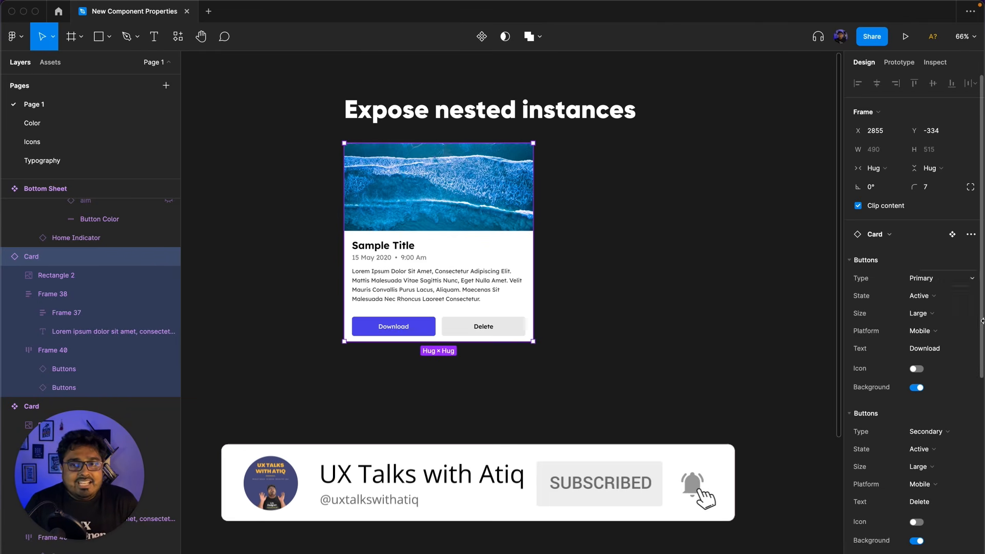
{"action": "scroll", "coordinate": [924, 431], "scroll_direction": "down", "scroll_amount": 3}
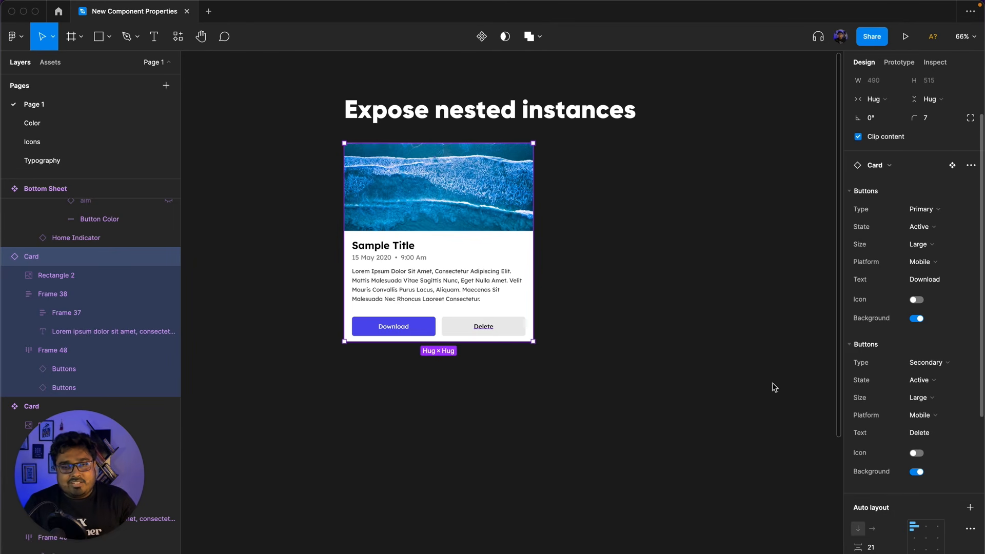
{"action": "left_click", "coordinate": [641, 278]}
- Try setting the Download button's text to "Get It Now" through the card instance's exposed properties, and undo the change
{"action": "left_click", "coordinate": [398, 227]}
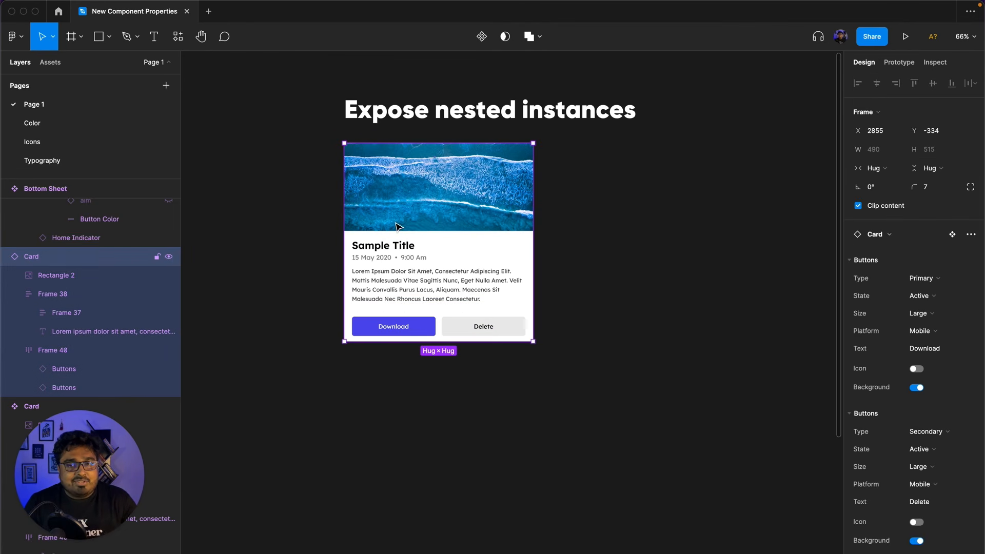
{"action": "left_click", "coordinate": [924, 349]}
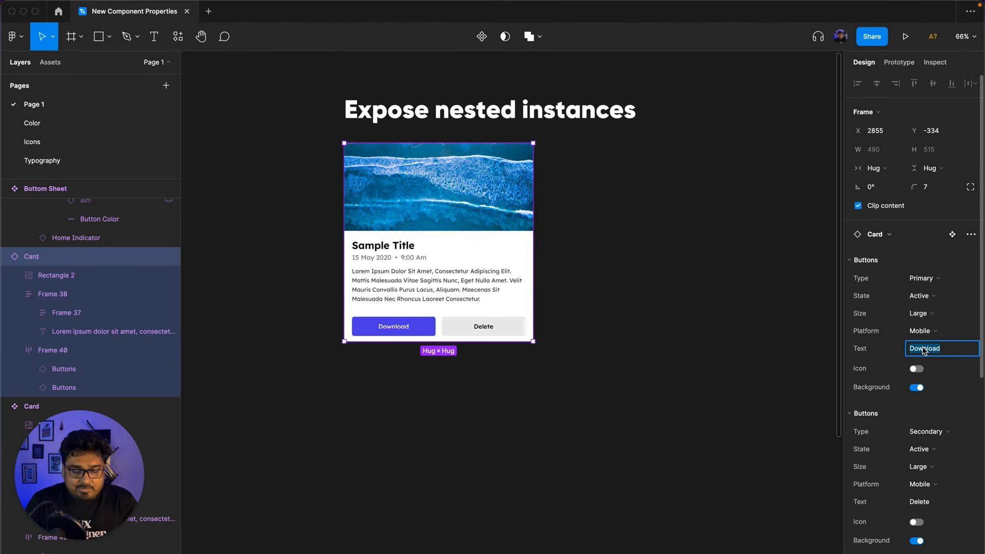
{"action": "type", "text": "Get It Now"}
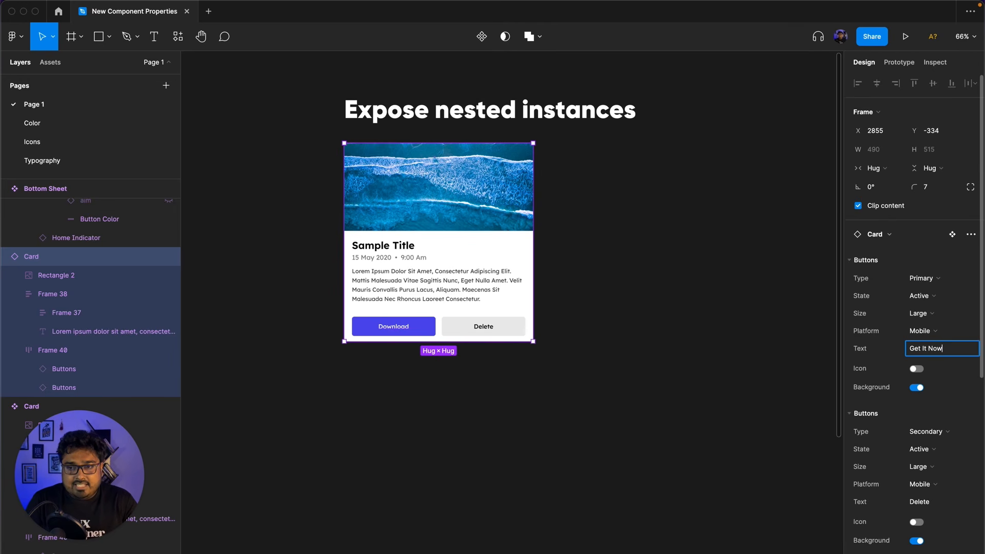
{"action": "key", "text": "Return"}
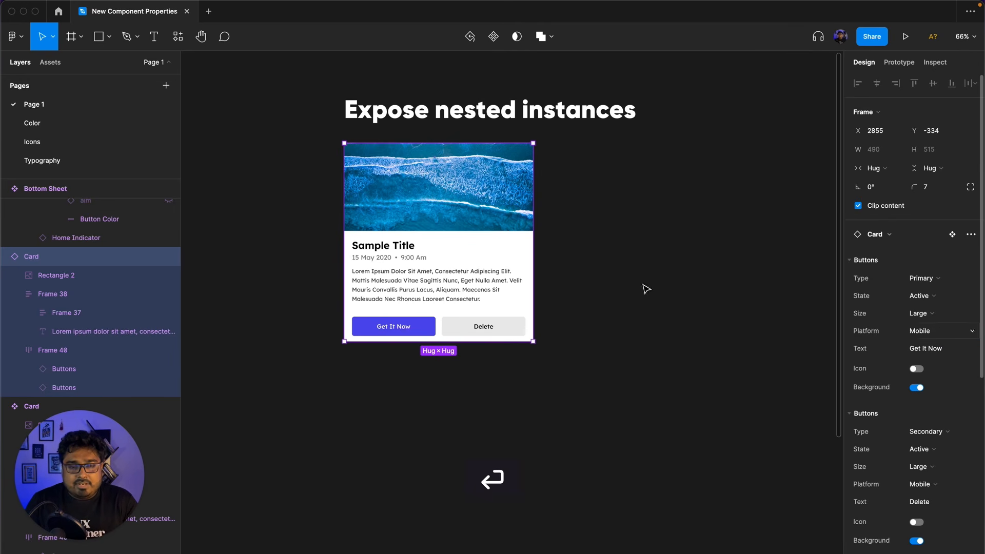
{"action": "key", "text": "super+z"}
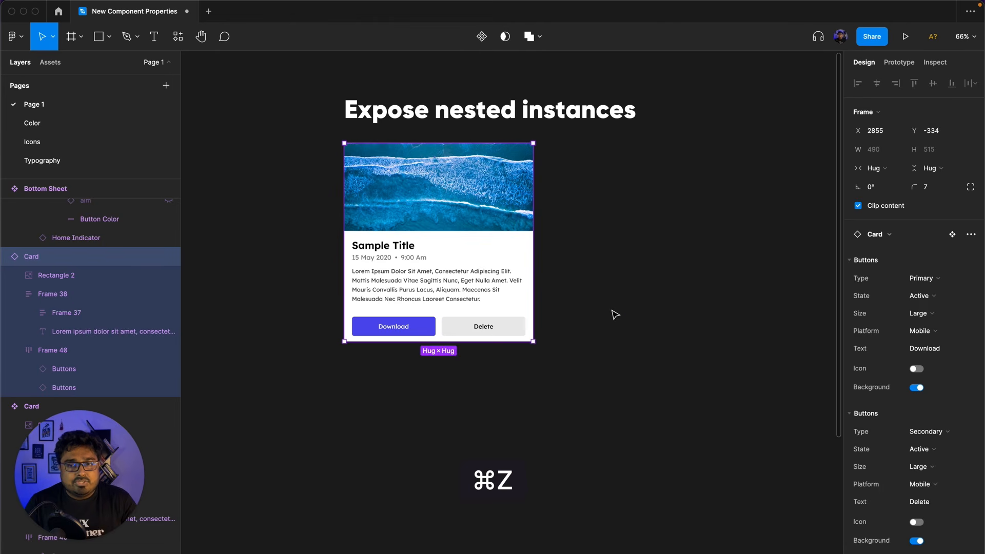
{"action": "left_click", "coordinate": [615, 314]}
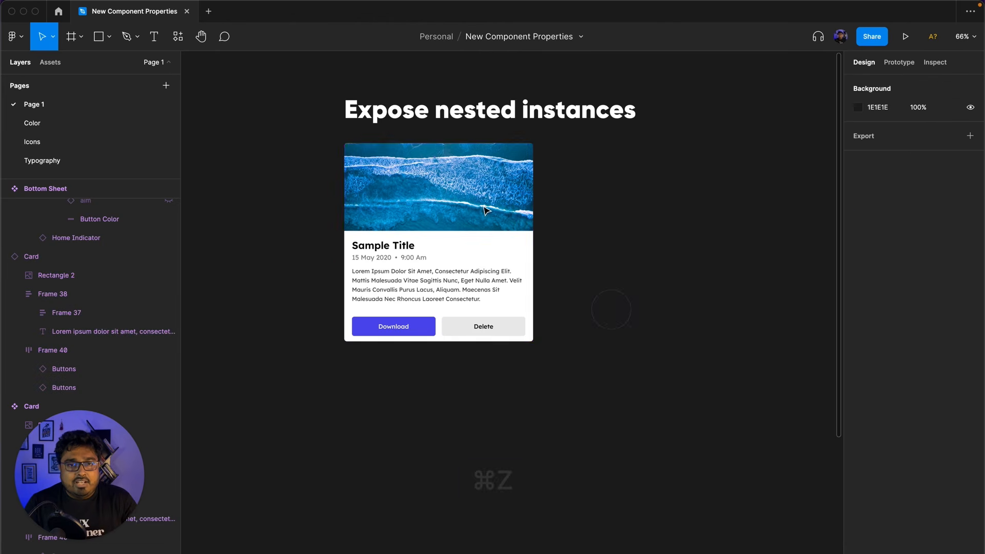
- Reselect the card instance to review the exposed properties of its Download and Delete buttons, and clear the selection
{"action": "left_click", "coordinate": [511, 163]}
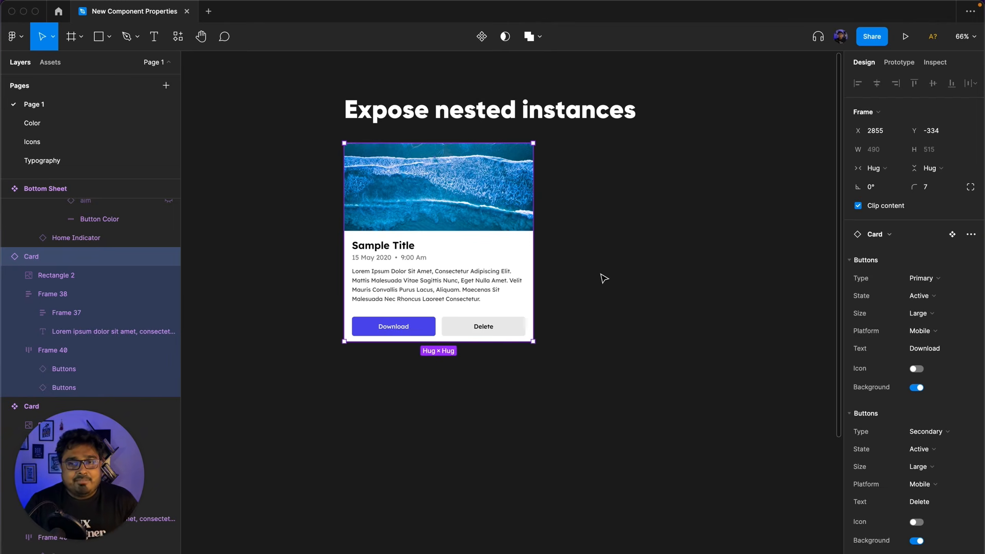
{"action": "left_click", "coordinate": [584, 269]}
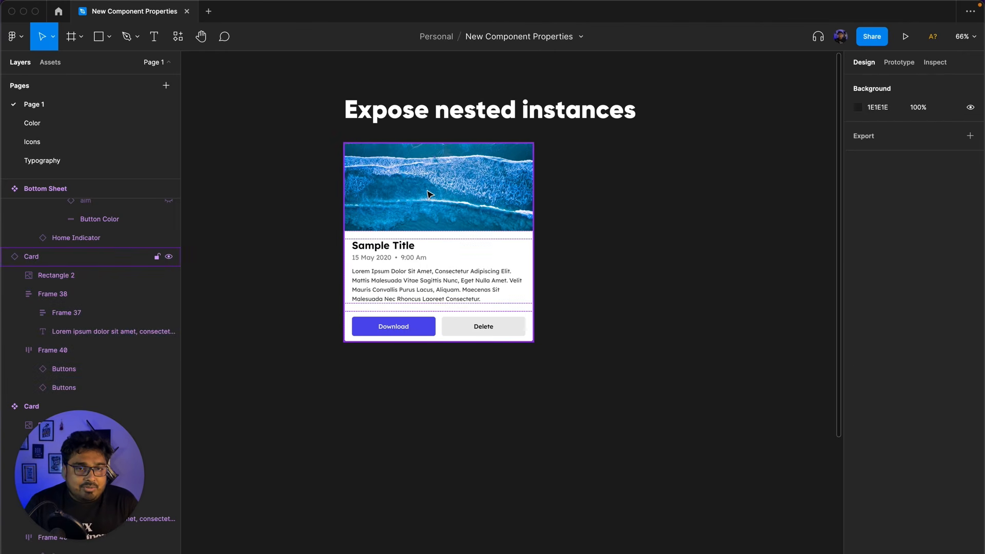
{"action": "left_click", "coordinate": [425, 192]}
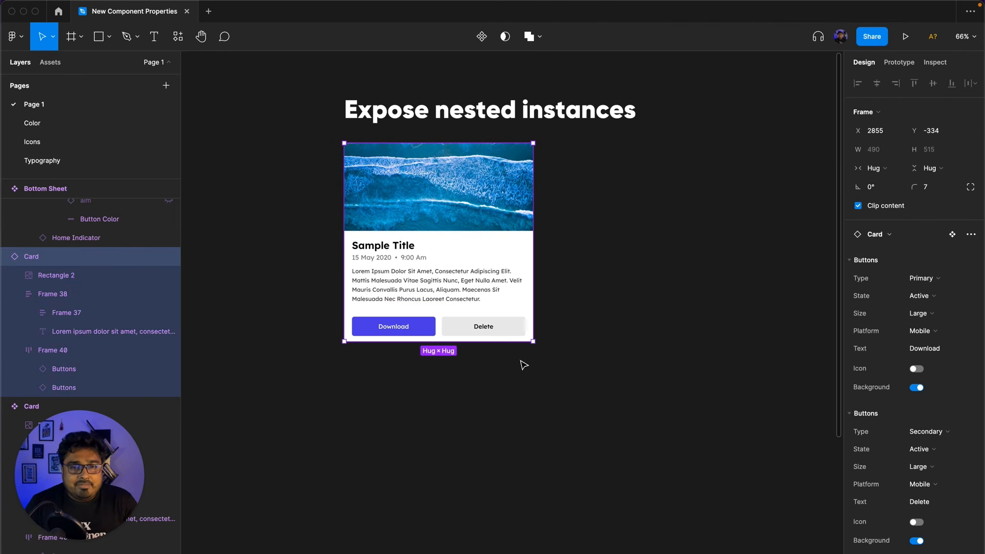
{"action": "left_click", "coordinate": [611, 341]}
{"action": "left_click", "coordinate": [450, 230]}
{"action": "scroll", "coordinate": [939, 264], "scroll_direction": "down", "scroll_amount": 6}
{"action": "scroll", "coordinate": [902, 405], "scroll_direction": "up", "scroll_amount": 5}
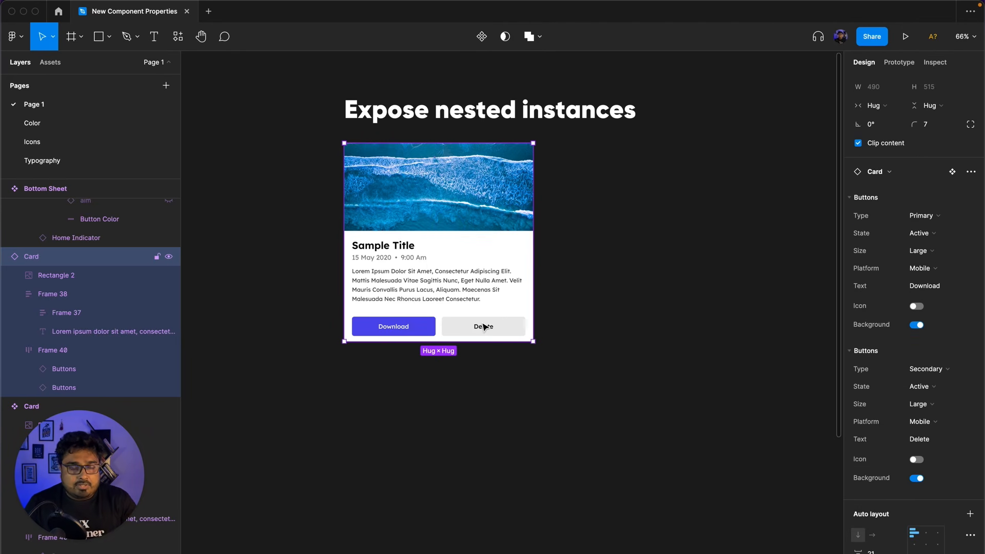
{"action": "left_click", "coordinate": [553, 297]}
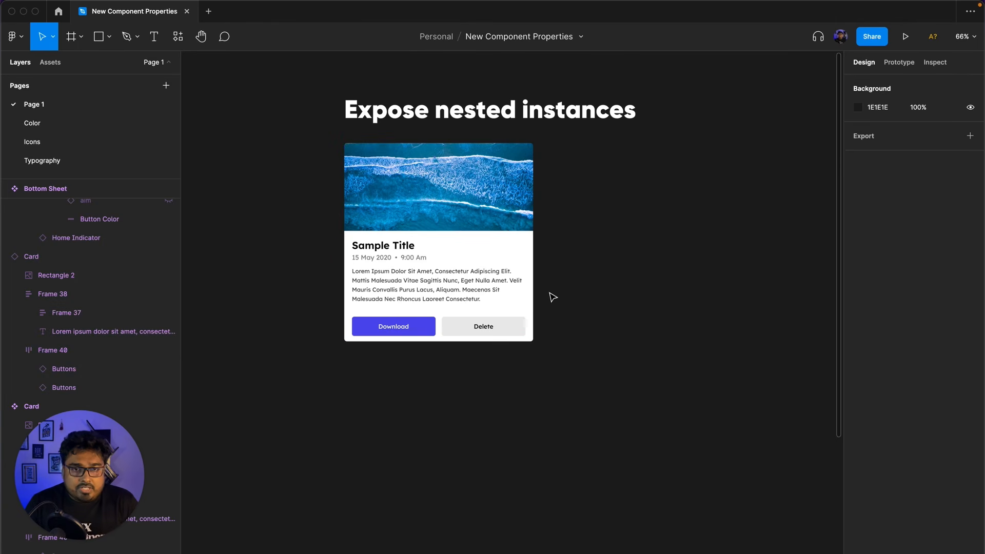
- Bring the Booking Placed bottom sheet under the Preferred instances heading into view
{"action": "scroll", "coordinate": [605, 285], "scroll_direction": "down", "scroll_amount": 3}
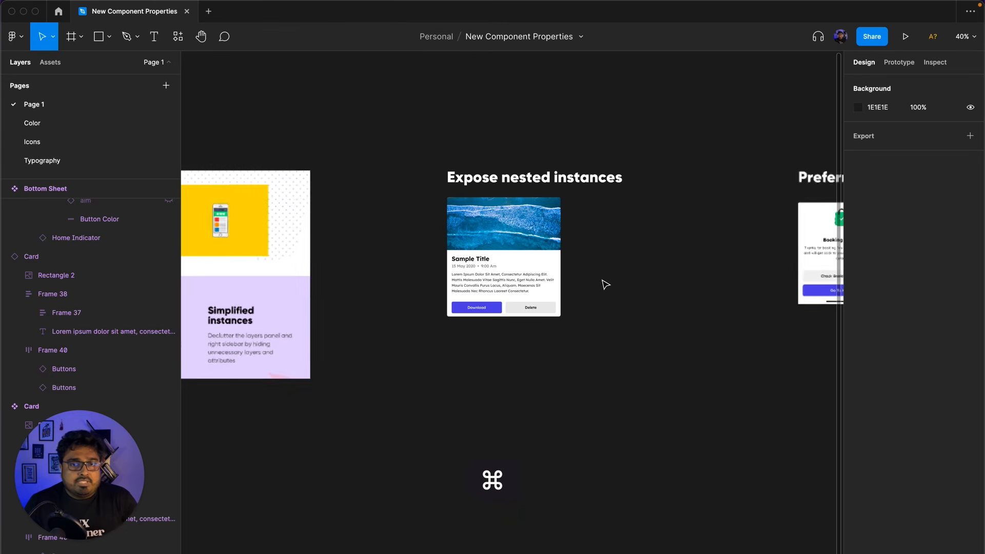
{"action": "scroll", "coordinate": [606, 285], "scroll_direction": "down", "scroll_amount": 2}
{"action": "left_click_drag", "start_coordinate": [619, 294], "coordinate": [472, 290]}
{"action": "scroll", "coordinate": [551, 282], "scroll_direction": "up", "scroll_amount": 4}
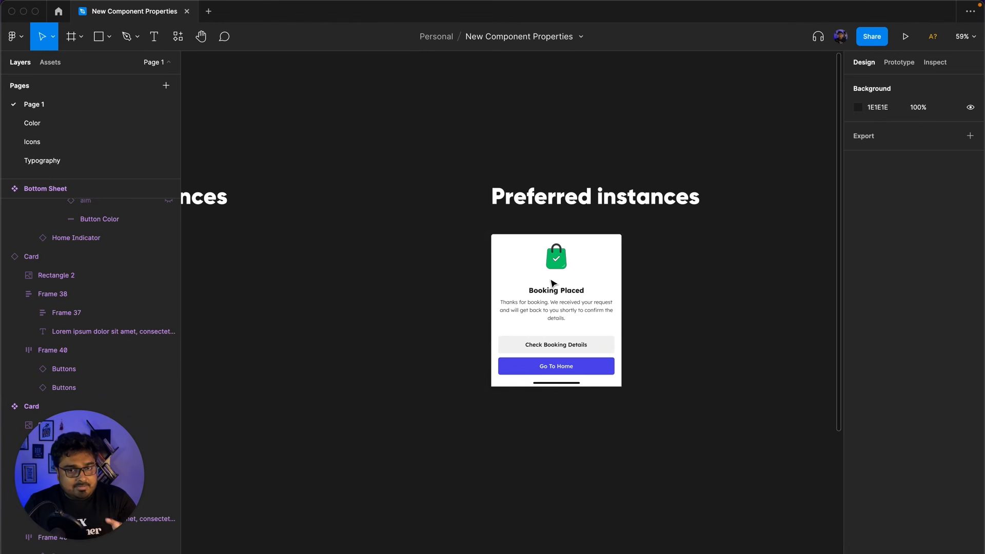
- Open the Icons page and examine its two icon sets by selecting the ten black icons and the five color icons in turn
{"action": "left_click", "coordinate": [32, 142]}
{"action": "left_click", "coordinate": [435, 203]}
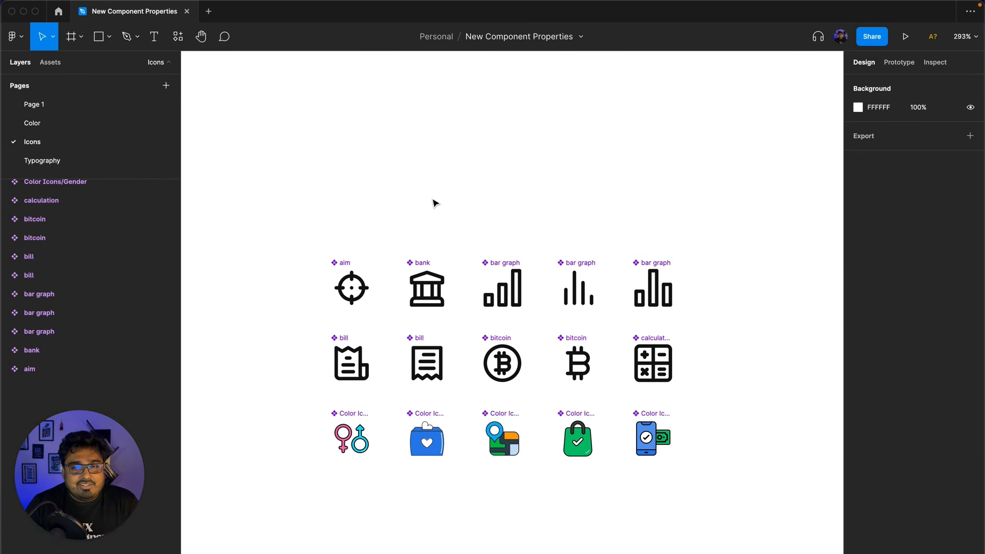
{"action": "scroll", "coordinate": [434, 205], "scroll_direction": "down", "scroll_amount": 3}
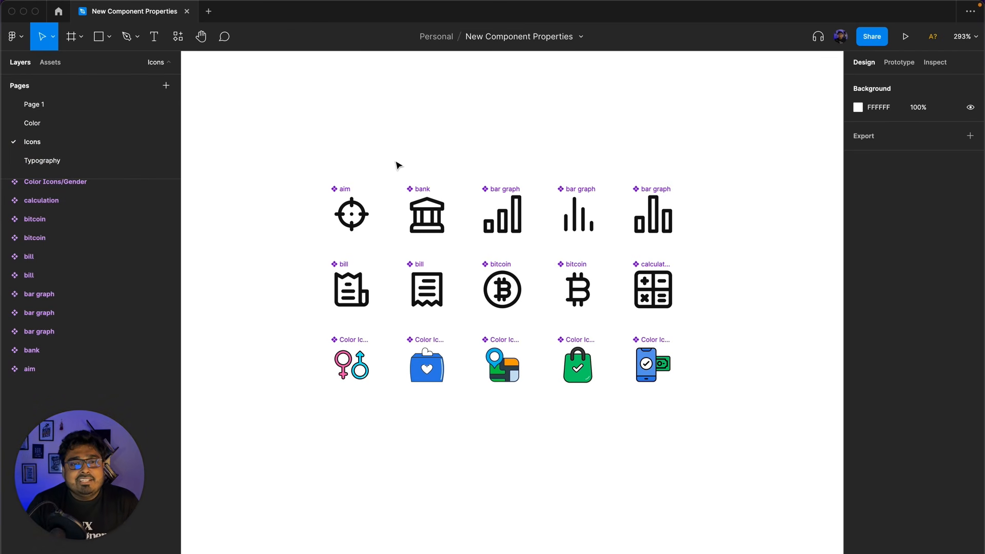
{"action": "left_click_drag", "start_coordinate": [282, 127], "coordinate": [703, 322]}
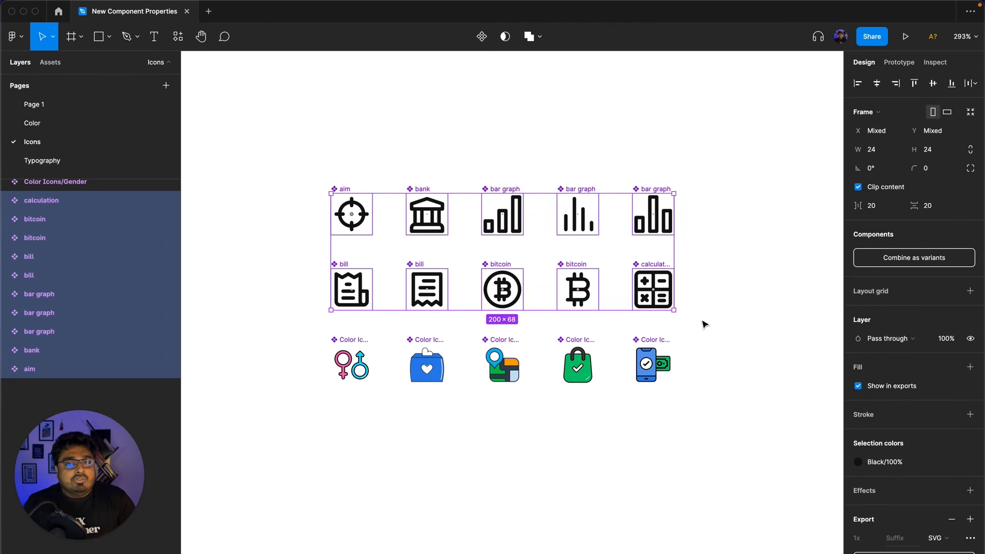
{"action": "left_click", "coordinate": [704, 324]}
{"action": "left_click_drag", "start_coordinate": [733, 323], "coordinate": [708, 327]}
{"action": "left_click", "coordinate": [754, 324]}
{"action": "left_click_drag", "start_coordinate": [746, 421], "coordinate": [290, 324]}
{"action": "left_click", "coordinate": [303, 308]}
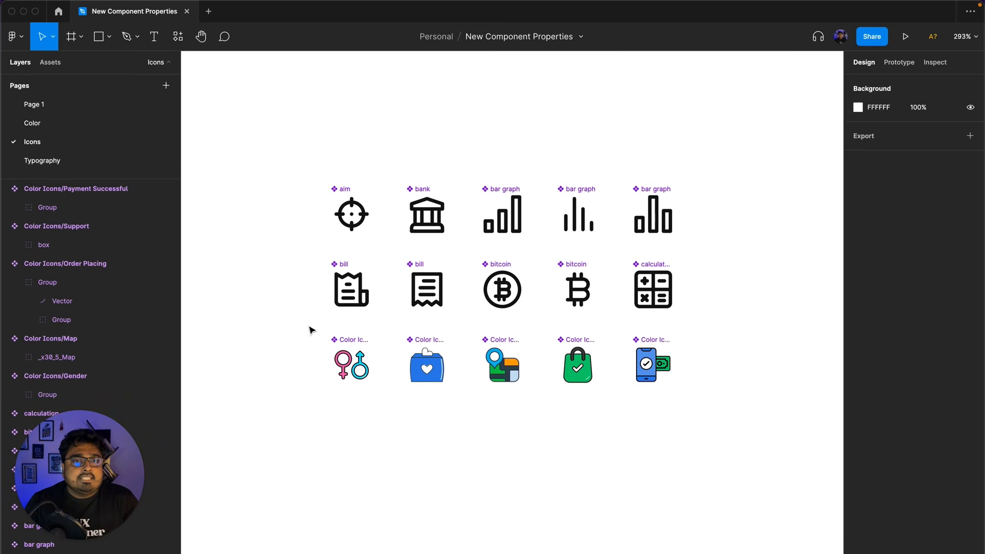
- Compare the black icon group with the color icon row once more, and return to Page 1
{"action": "left_click_drag", "start_coordinate": [296, 161], "coordinate": [730, 330]}
{"action": "left_click", "coordinate": [730, 331]}
{"action": "left_click_drag", "start_coordinate": [739, 394], "coordinate": [308, 336]}
{"action": "left_click", "coordinate": [300, 306]}
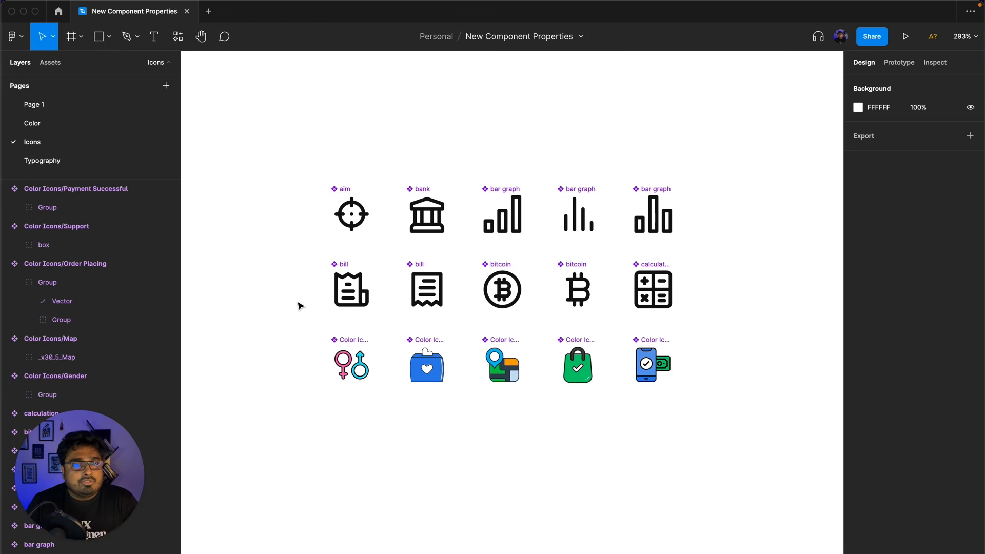
{"action": "left_click", "coordinate": [33, 104]}
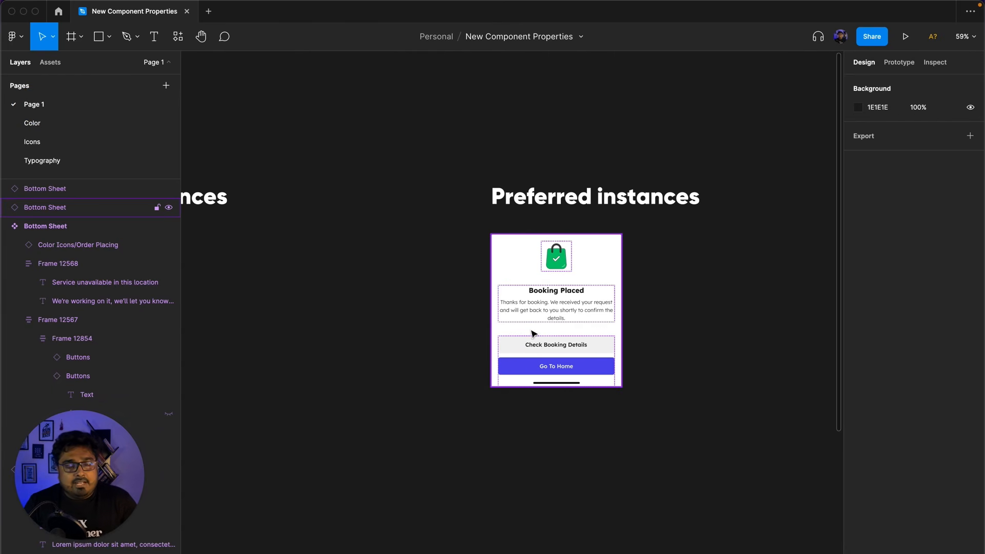
- Select the Booking Placed instance under Preferred instances and its Bottom Sheet main component in turn to compare their properties
{"action": "left_click", "coordinate": [520, 272]}
{"action": "scroll", "coordinate": [556, 323], "scroll_direction": "up", "scroll_amount": 3}
{"action": "left_click", "coordinate": [639, 279]}
{"action": "left_click", "coordinate": [598, 239]}
{"action": "scroll", "coordinate": [603, 323], "scroll_direction": "down", "scroll_amount": 6}
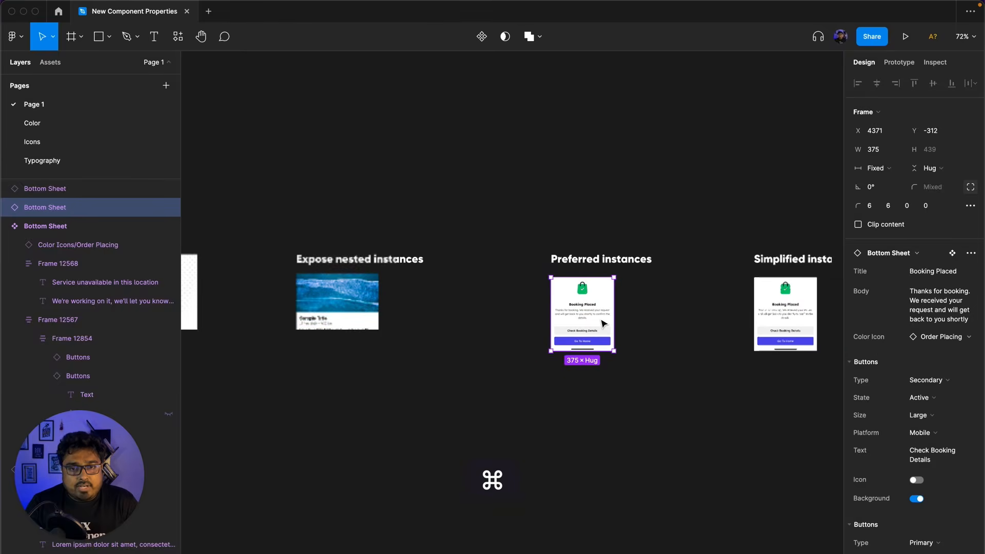
{"action": "scroll", "coordinate": [570, 284], "scroll_direction": "down", "scroll_amount": 3}
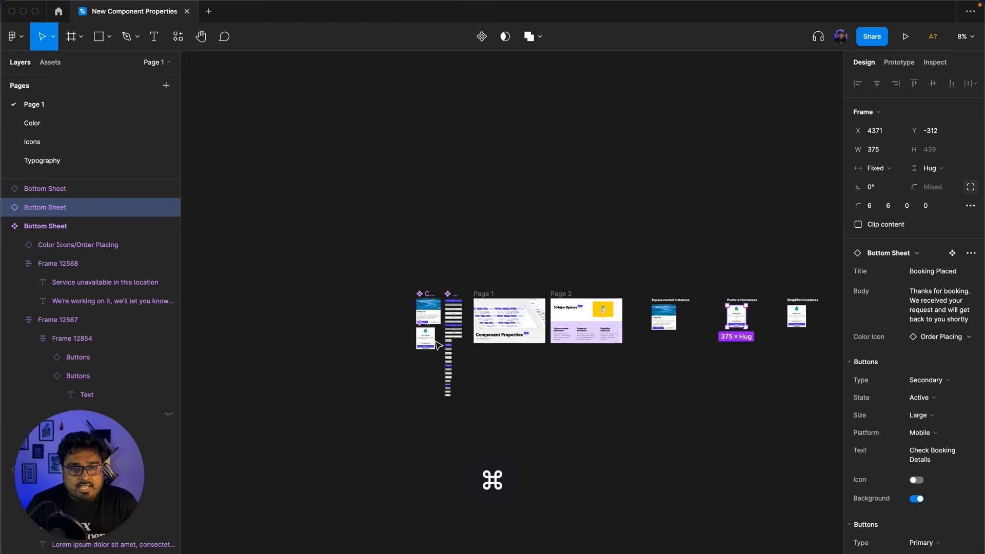
{"action": "scroll", "coordinate": [433, 347], "scroll_direction": "up", "scroll_amount": 5}
{"action": "scroll", "coordinate": [433, 348], "scroll_direction": "up", "scroll_amount": 5}
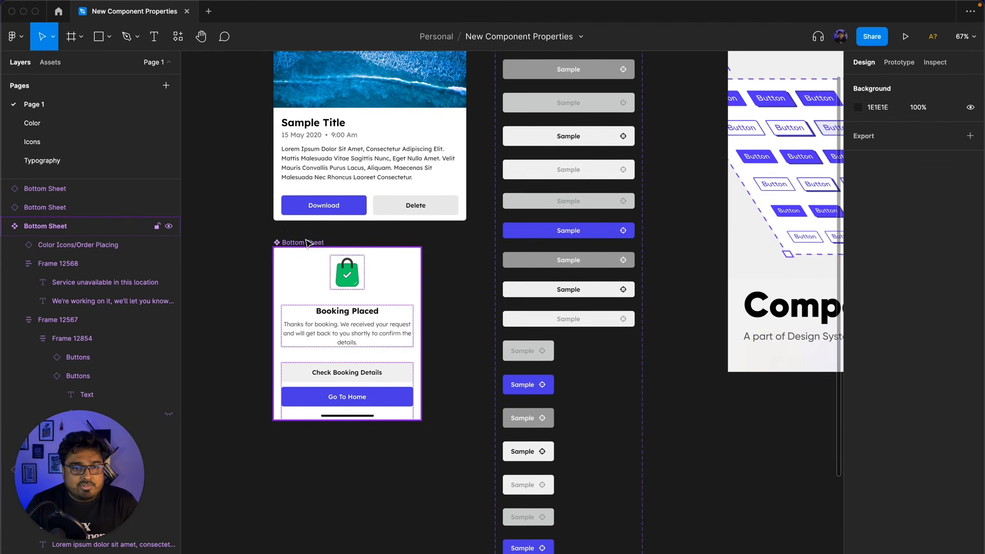
{"action": "left_click", "coordinate": [305, 242]}
{"action": "scroll", "coordinate": [313, 339], "scroll_direction": "down", "scroll_amount": 8}
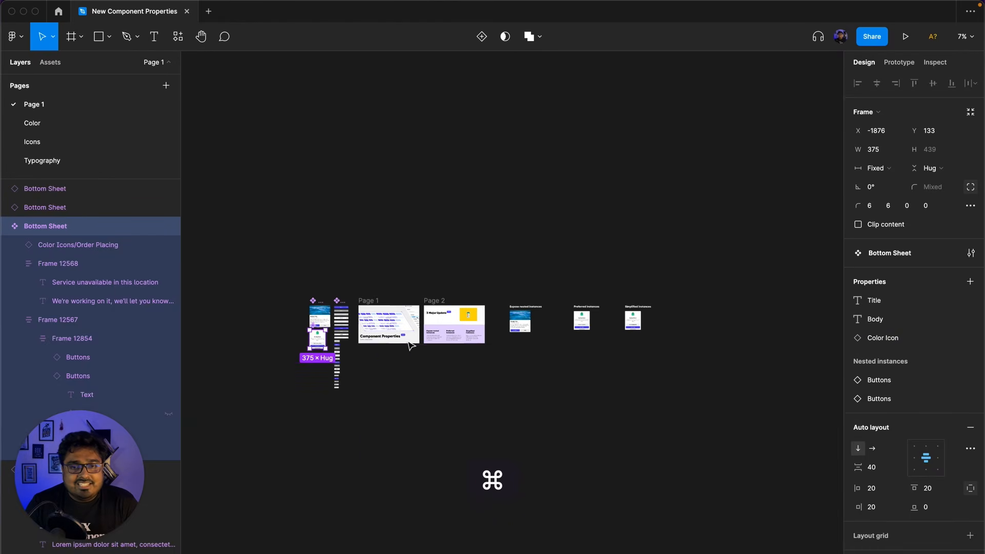
- Return to the Preferred instances bottom sheet and inspect its shopping bag icon, then reselect the whole sheet instance
{"action": "scroll", "coordinate": [603, 322], "scroll_direction": "up", "scroll_amount": 10}
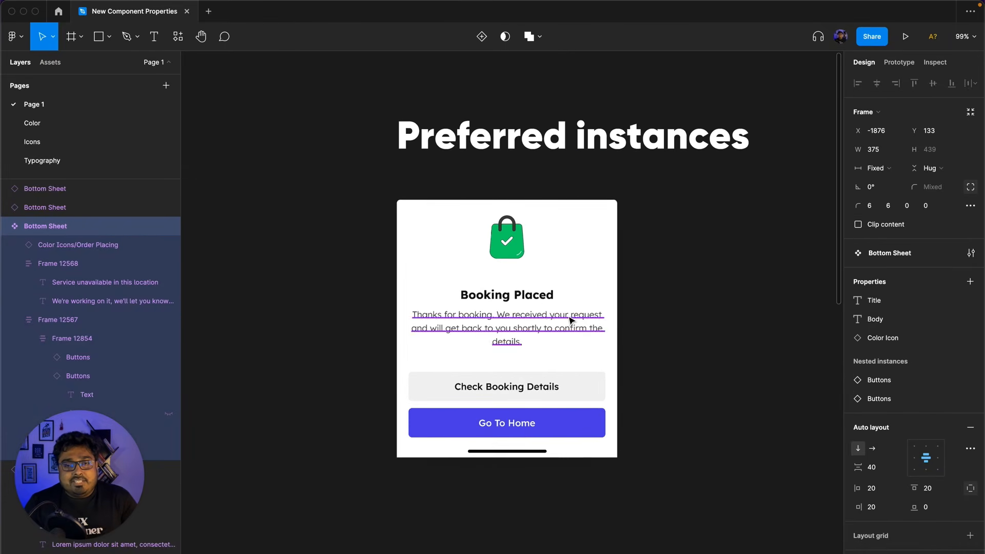
{"action": "left_click", "coordinate": [598, 241]}
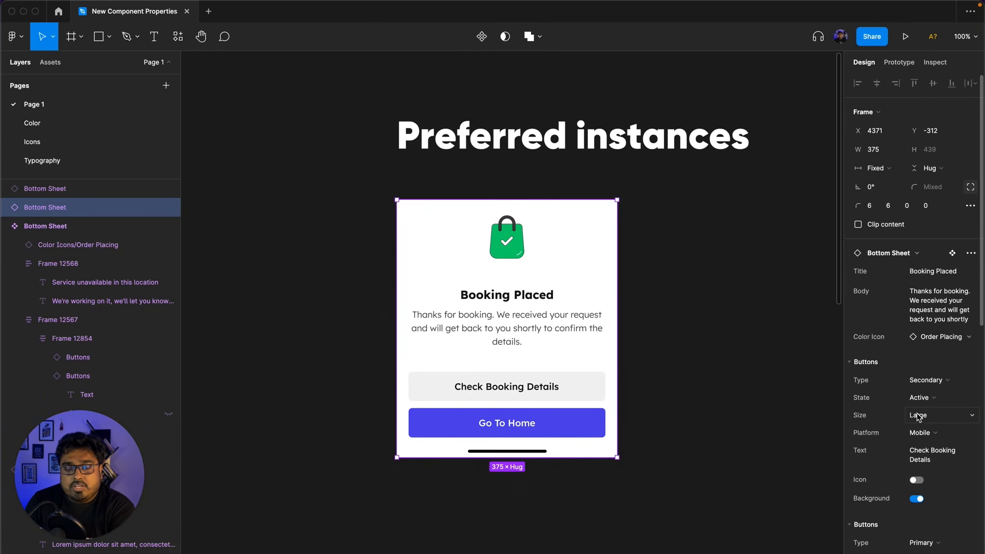
{"action": "left_click", "coordinate": [508, 251]}
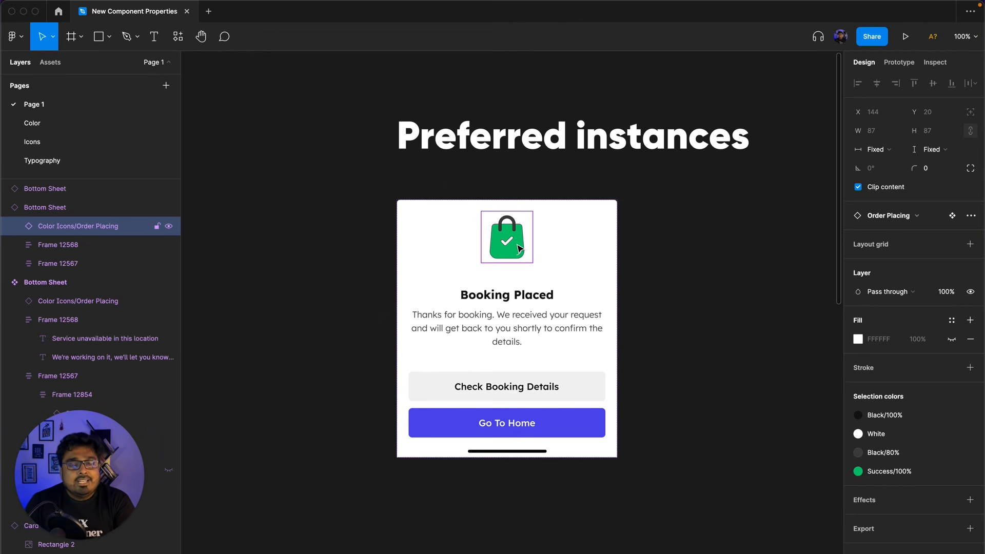
{"action": "left_click", "coordinate": [687, 253]}
{"action": "left_click", "coordinate": [515, 256]}
{"action": "left_click", "coordinate": [515, 255]}
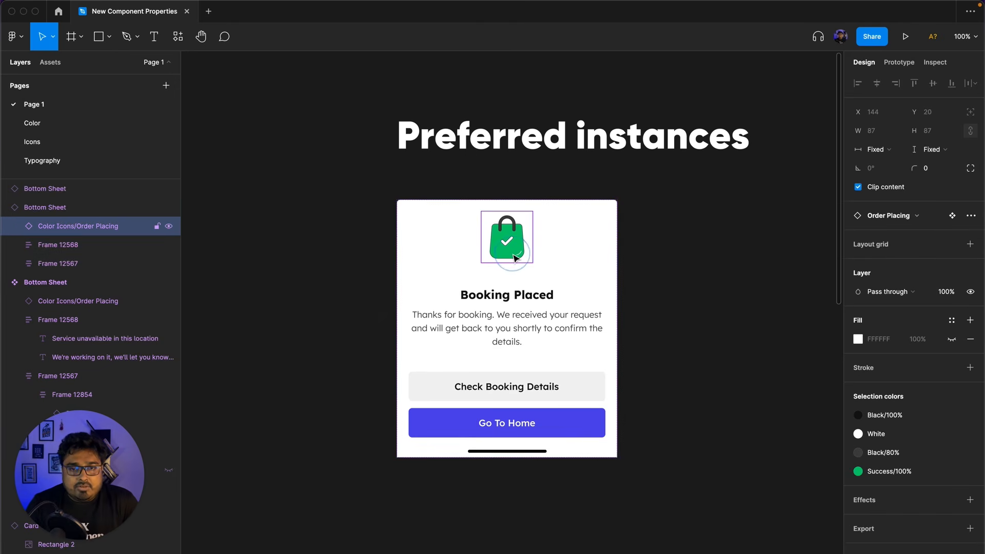
{"action": "left_click", "coordinate": [626, 255]}
{"action": "left_click", "coordinate": [571, 248]}
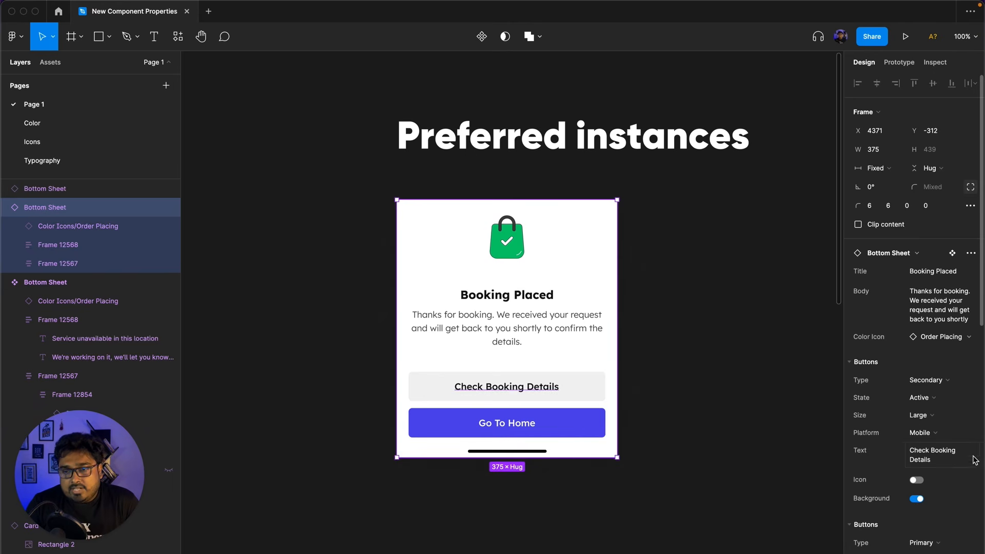
- Try the bank icon from the local Icons set as the bottom sheet's Color Icon, and undo the swap
{"action": "scroll", "coordinate": [934, 388], "scroll_direction": "down", "scroll_amount": 5}
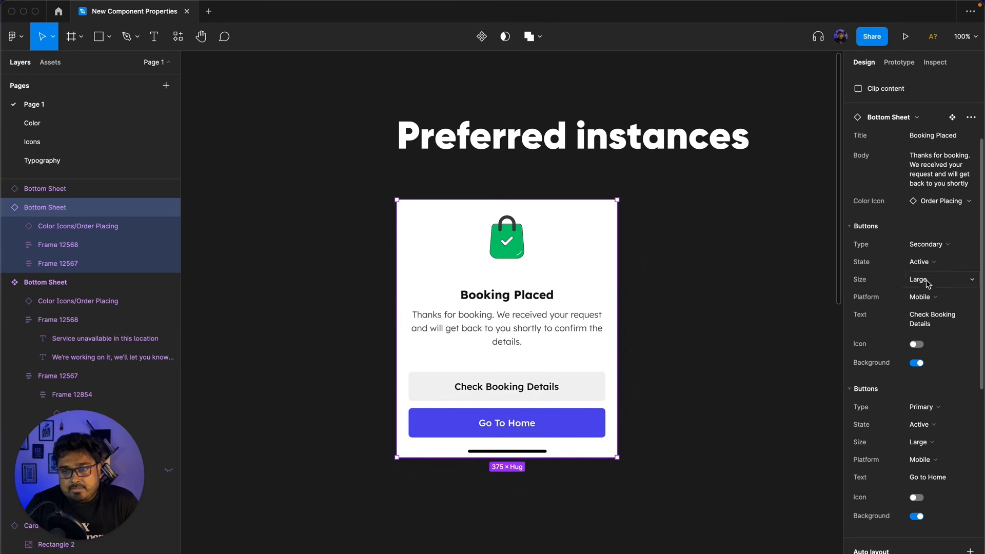
{"action": "left_click", "coordinate": [942, 202]}
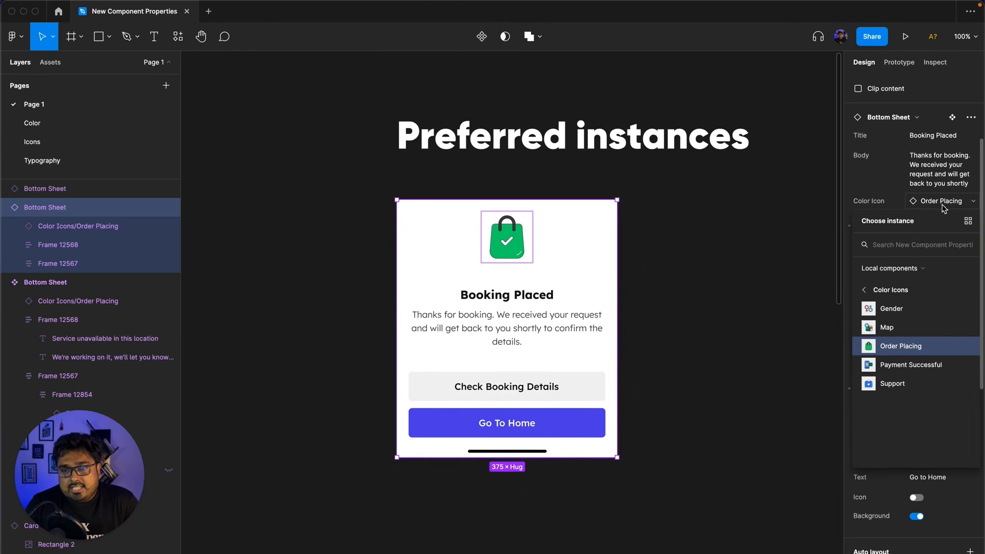
{"action": "left_click", "coordinate": [866, 290]}
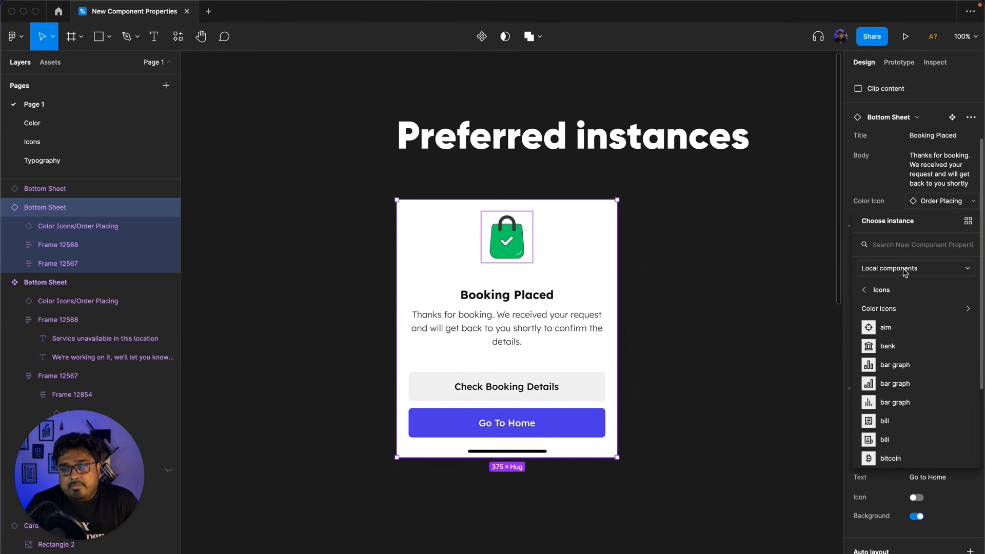
{"action": "left_click", "coordinate": [904, 273]}
{"action": "left_click", "coordinate": [911, 272]}
{"action": "scroll", "coordinate": [882, 385], "scroll_direction": "down", "scroll_amount": 2}
{"action": "scroll", "coordinate": [892, 408], "scroll_direction": "up", "scroll_amount": 2}
{"action": "scroll", "coordinate": [924, 377], "scroll_direction": "down", "scroll_amount": 1}
{"action": "scroll", "coordinate": [895, 405], "scroll_direction": "down", "scroll_amount": 1}
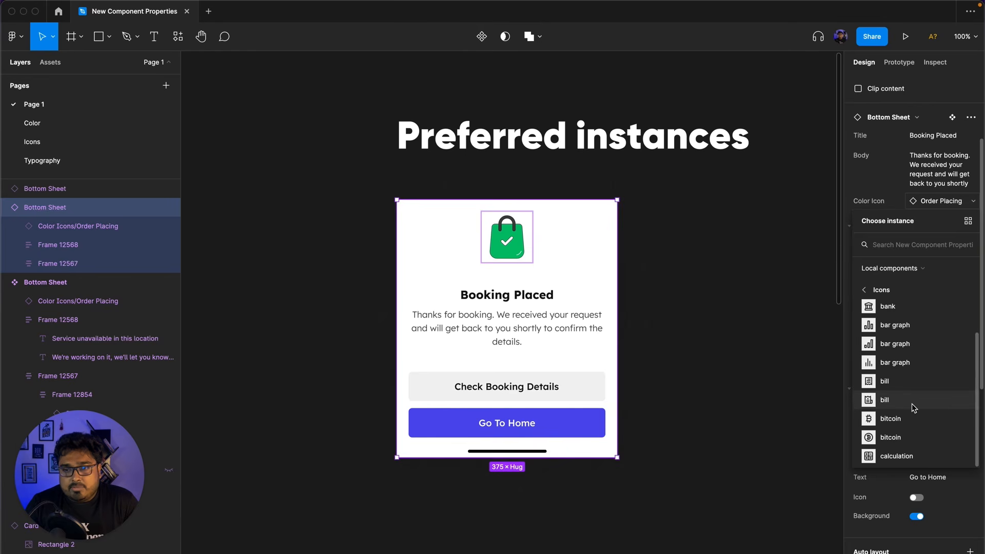
{"action": "scroll", "coordinate": [912, 403], "scroll_direction": "up", "scroll_amount": 2}
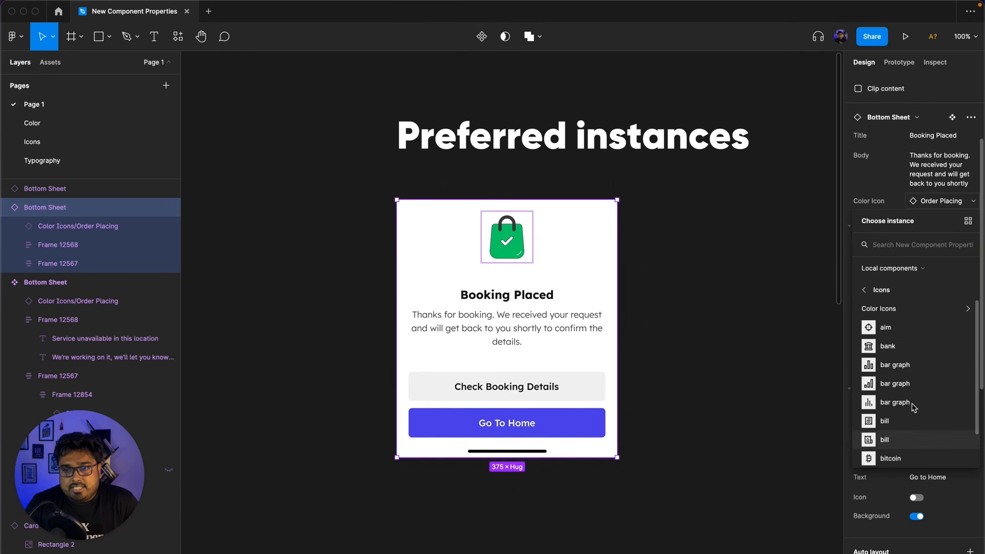
{"action": "left_click", "coordinate": [903, 354]}
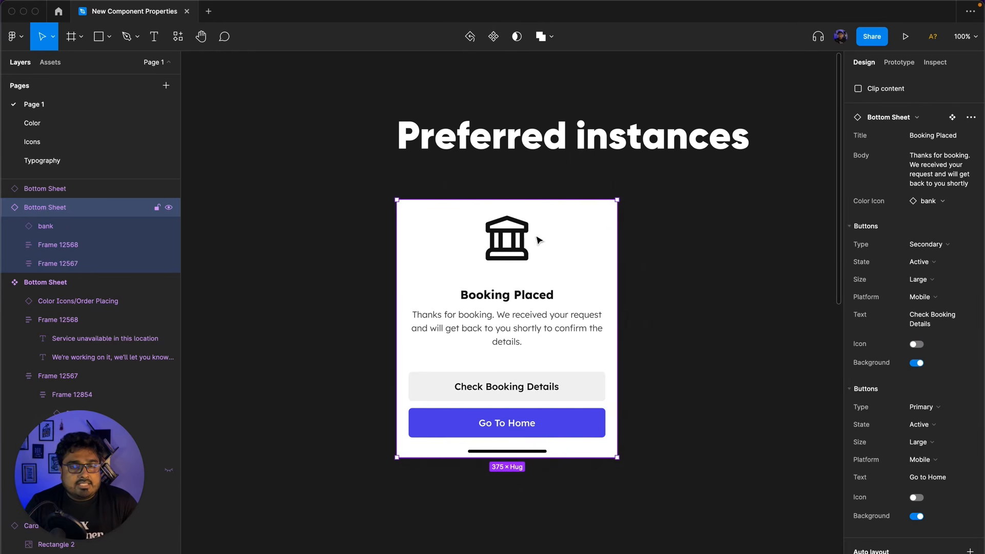
{"action": "key", "text": "super+z"}
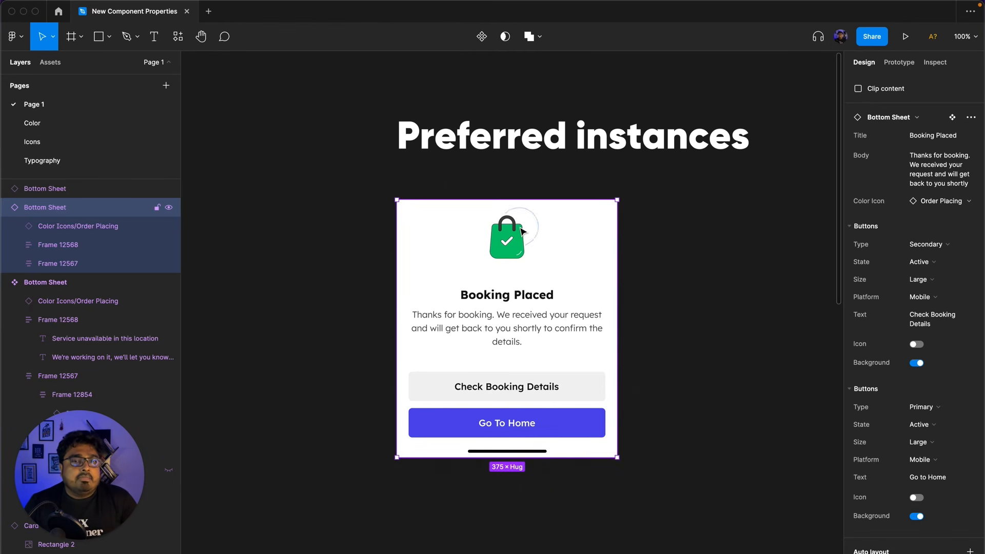
- Turn on the icon of the Go To Home button inside the Preferred instances bottom sheet
{"action": "double_click", "coordinate": [528, 234]}
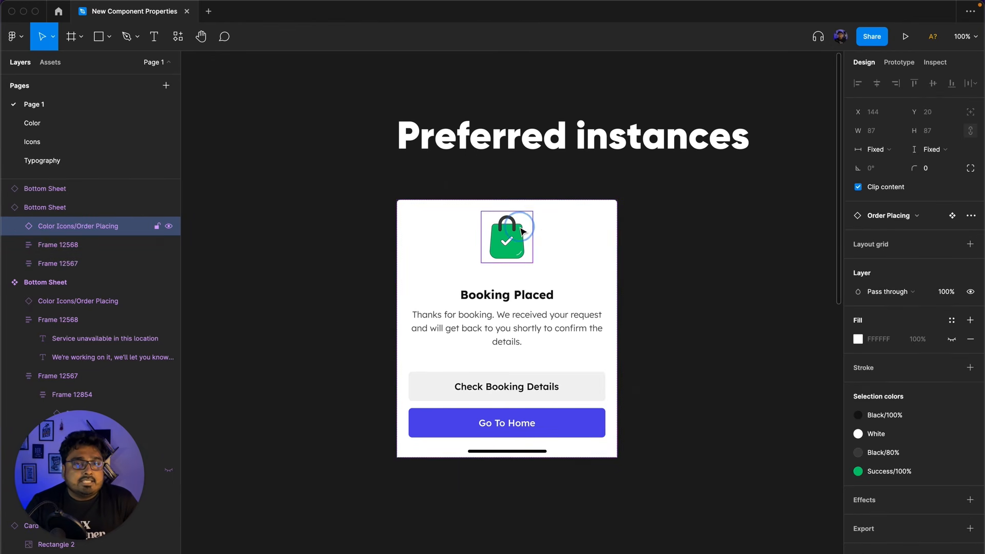
{"action": "left_click", "coordinate": [669, 252]}
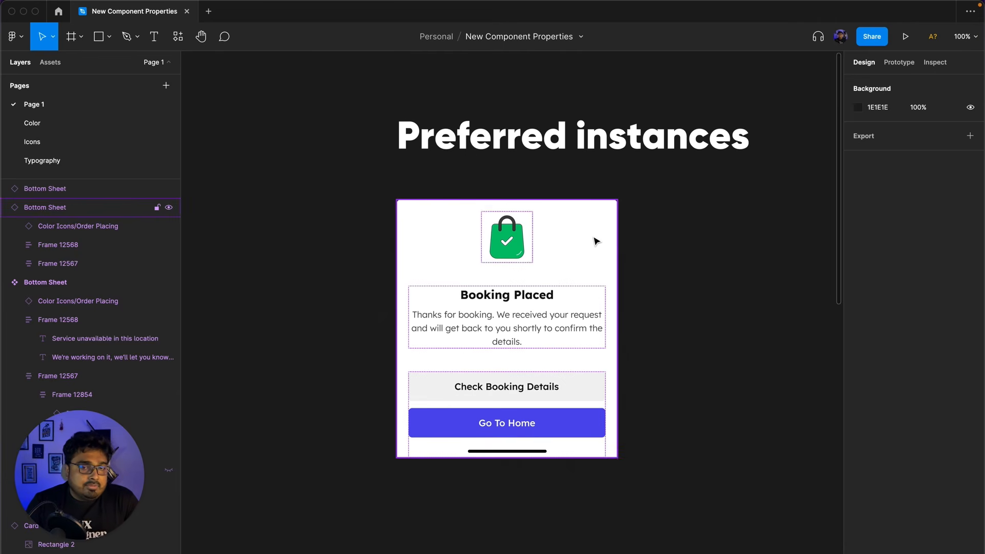
{"action": "double_click", "coordinate": [558, 432]}
{"action": "double_click", "coordinate": [558, 432]}
{"action": "double_click", "coordinate": [558, 432]}
{"action": "left_click", "coordinate": [917, 324]}
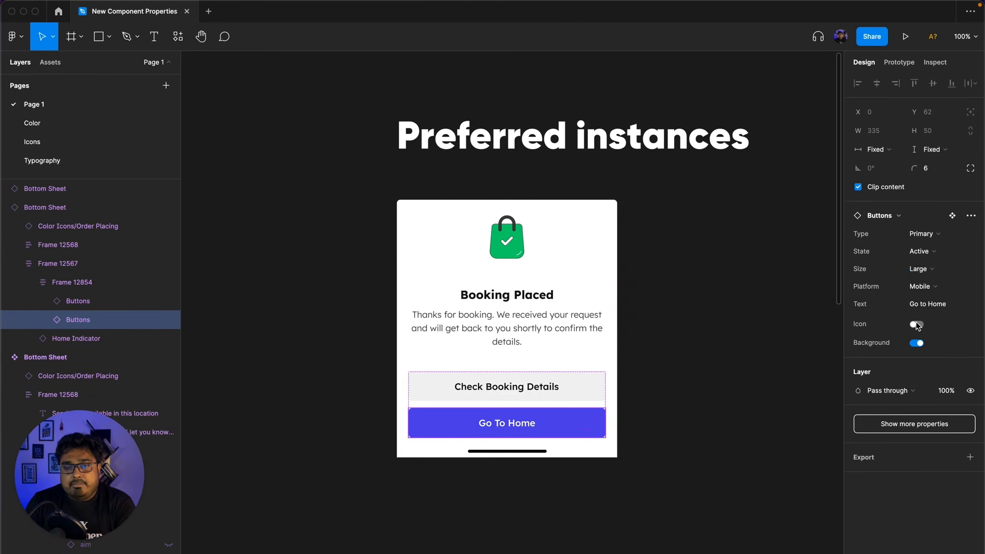
- Inspect the aim icon inside the Go To Home button, and reselect the button that contains it
{"action": "left_click", "coordinate": [590, 424]}
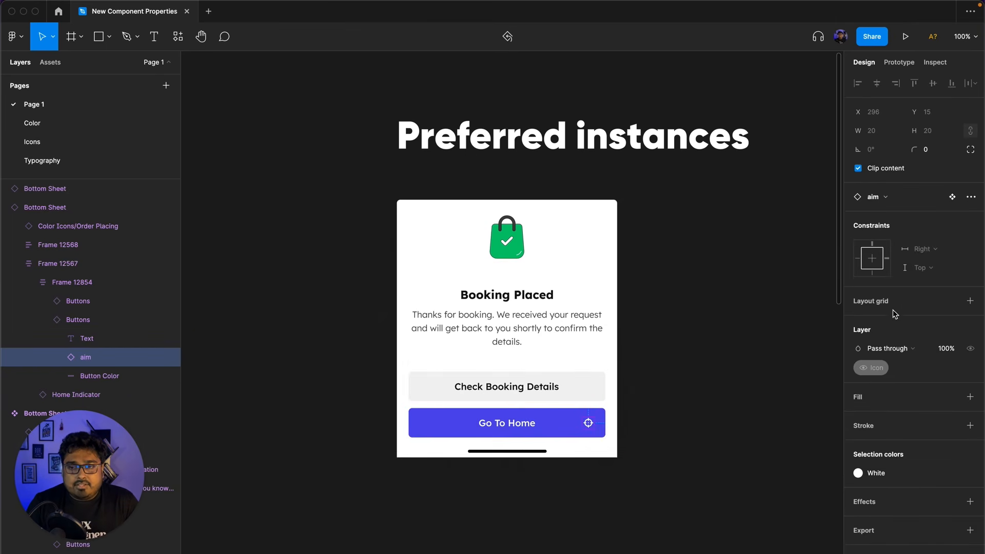
{"action": "left_click", "coordinate": [694, 436]}
{"action": "left_click", "coordinate": [581, 432]}
{"action": "left_click", "coordinate": [581, 432]}
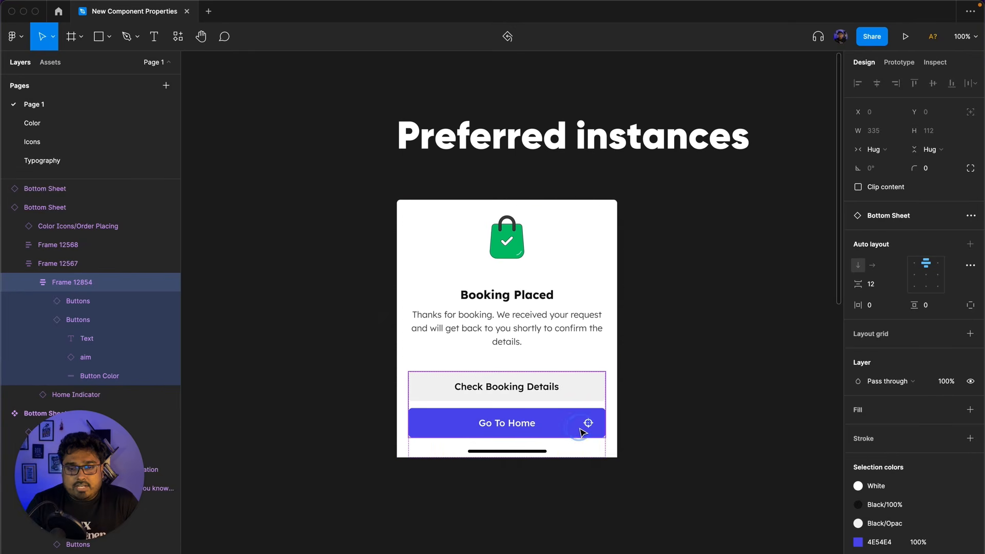
{"action": "left_click", "coordinate": [581, 432]}
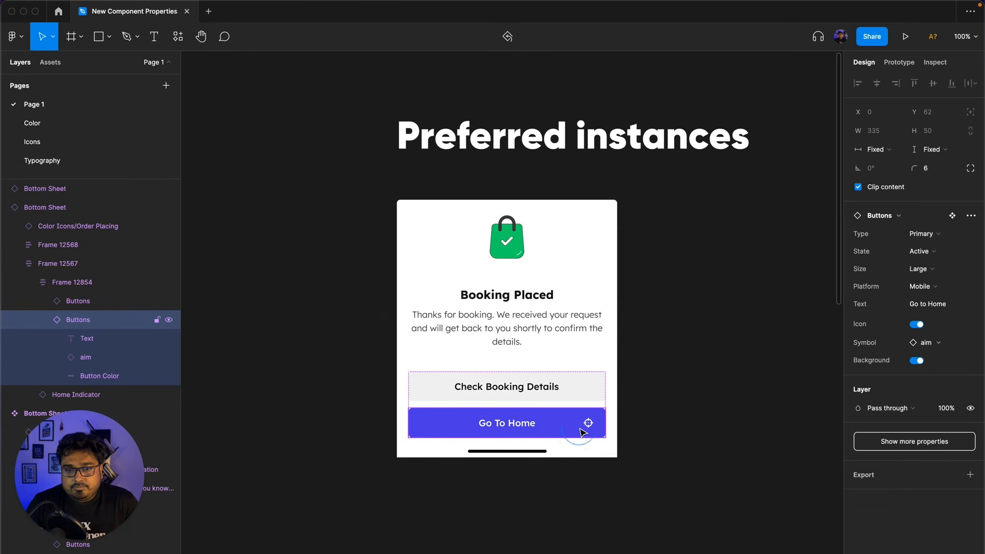
- Try the Map color icon as the Go To Home button's Symbol, undo the swap, and clear the selection
{"action": "left_click", "coordinate": [938, 343]}
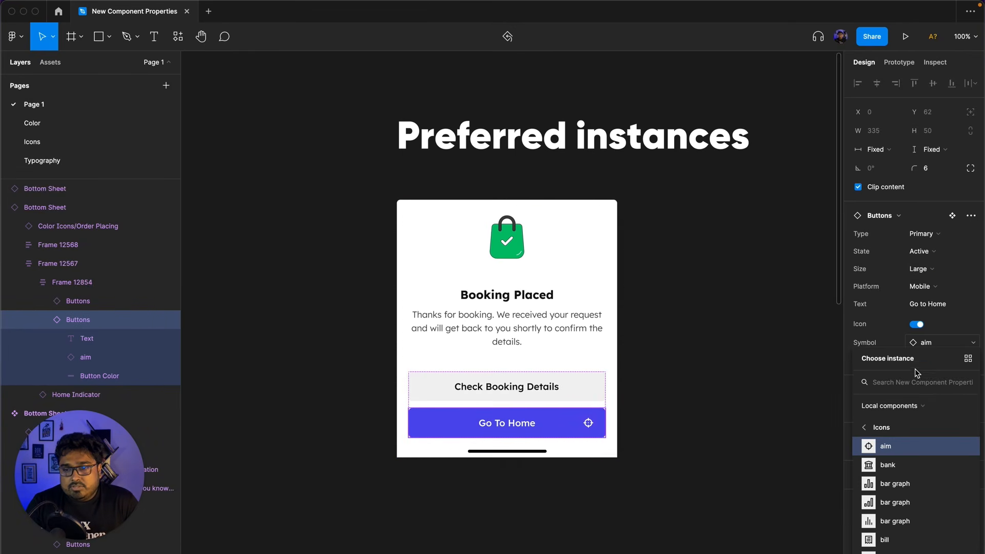
{"action": "left_click", "coordinate": [883, 427]}
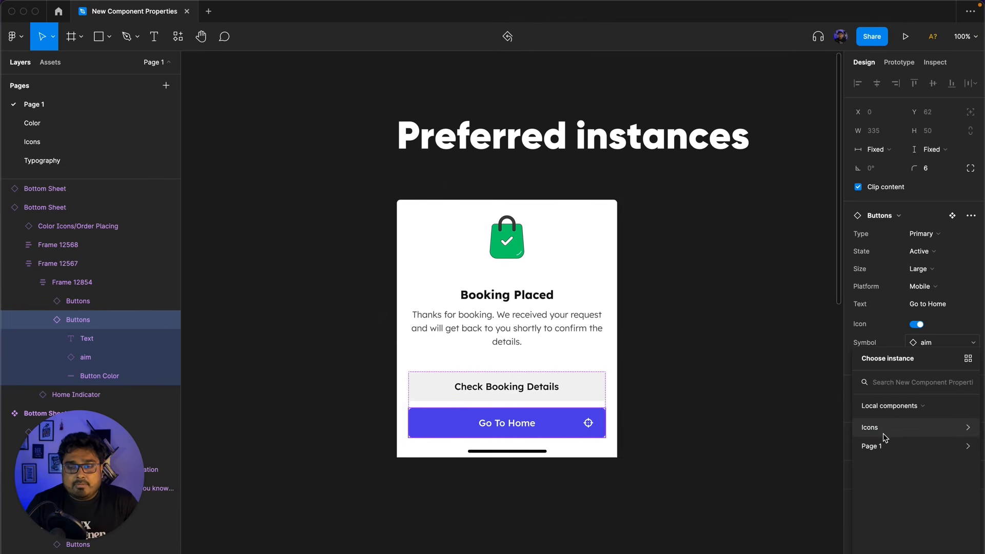
{"action": "left_click", "coordinate": [883, 434]}
{"action": "scroll", "coordinate": [893, 487], "scroll_direction": "down", "scroll_amount": 1}
{"action": "left_click", "coordinate": [882, 428]}
{"action": "left_click", "coordinate": [886, 451]}
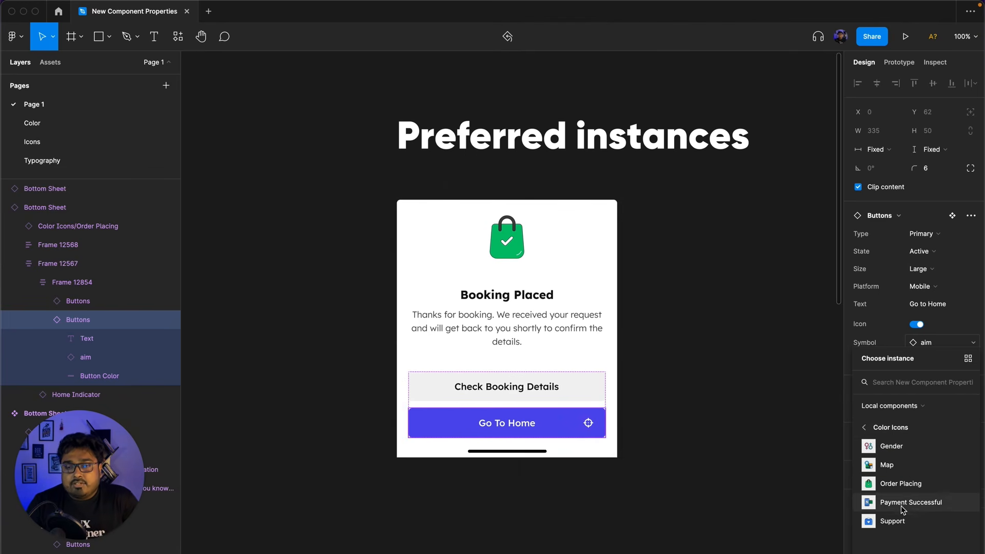
{"action": "left_click", "coordinate": [902, 469]}
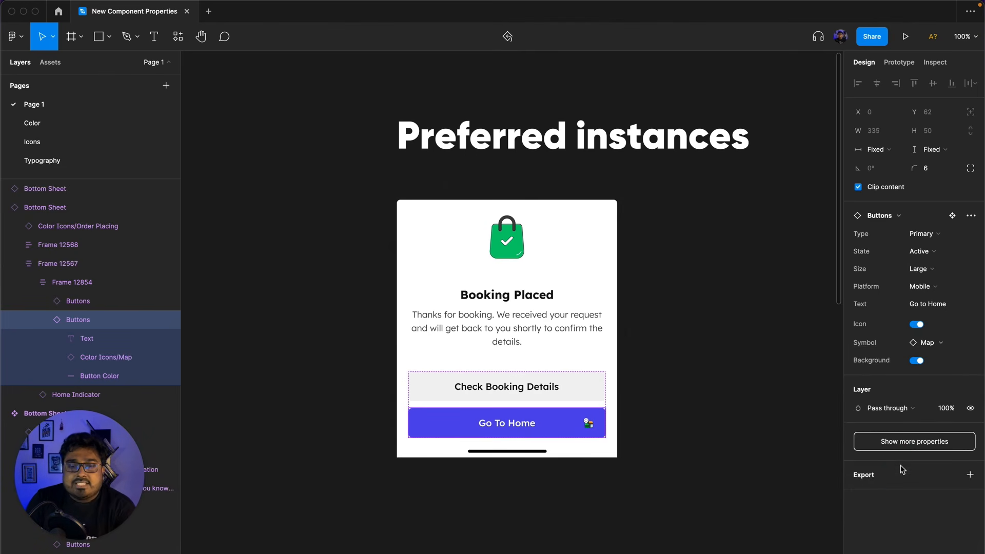
{"action": "key", "text": "super+z"}
{"action": "left_click", "coordinate": [637, 405]}
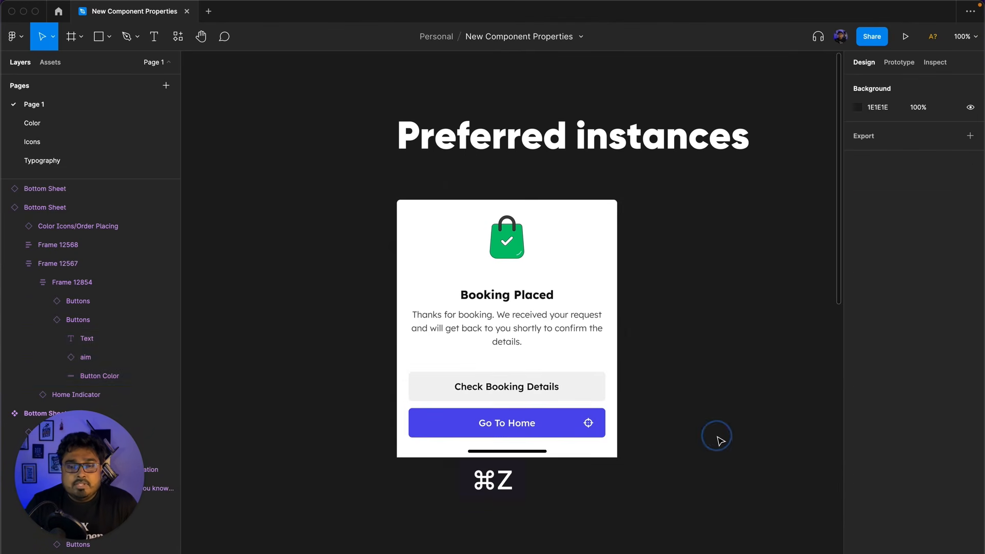
{"action": "double_click", "coordinate": [573, 425]}
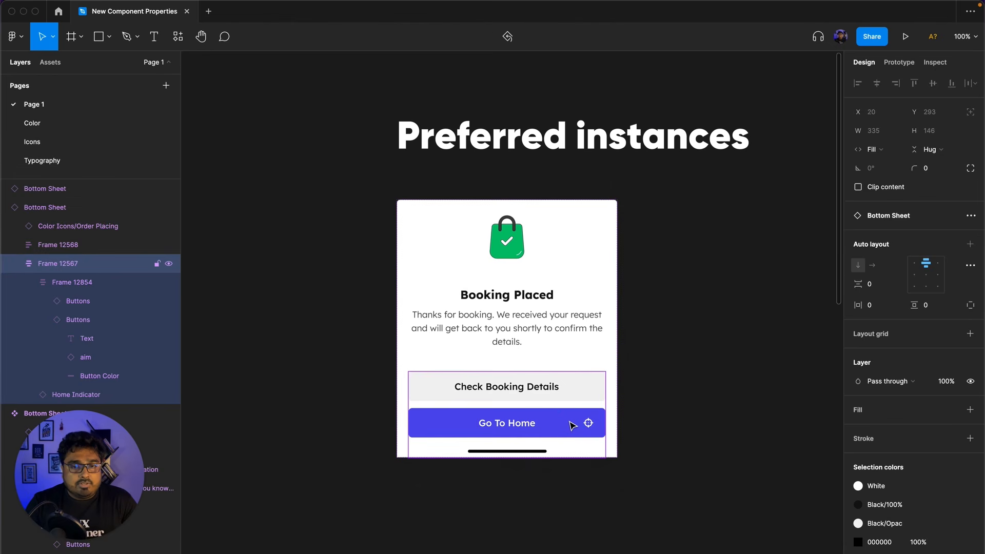
{"action": "left_click", "coordinate": [662, 353]}
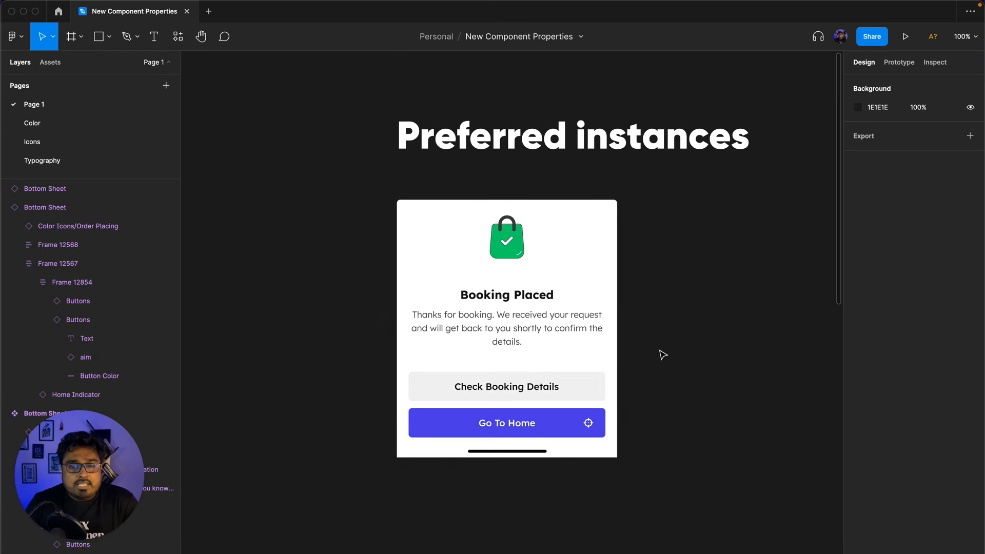
- Go from the bottom sheet instance to its main component, inspect the Color Icon inside, and select the main component
{"action": "left_click", "coordinate": [464, 238]}
{"action": "scroll", "coordinate": [677, 352], "scroll_direction": "down", "scroll_amount": 10}
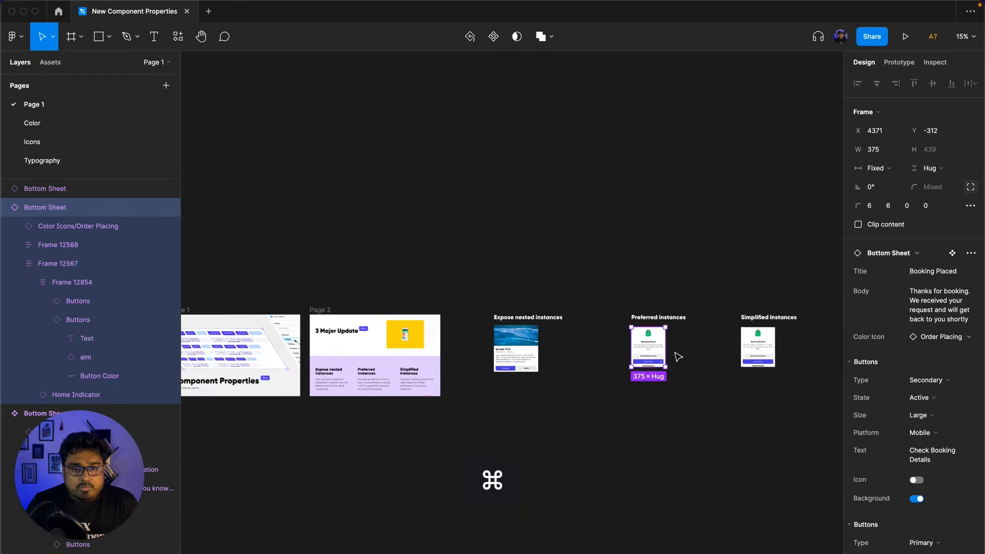
{"action": "scroll", "coordinate": [444, 404], "scroll_direction": "up", "scroll_amount": 6}
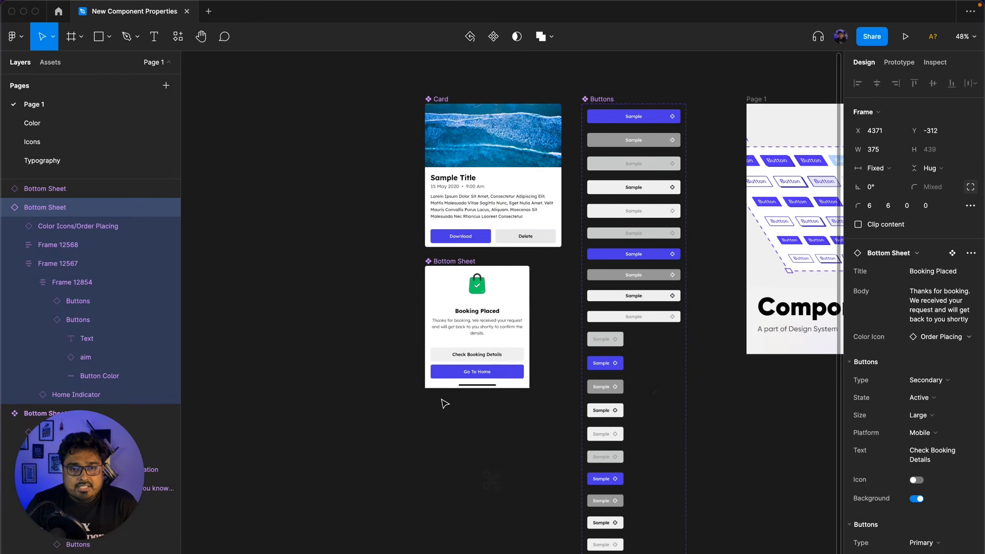
{"action": "scroll", "coordinate": [476, 299], "scroll_direction": "up", "scroll_amount": 5}
{"action": "left_click", "coordinate": [501, 280]}
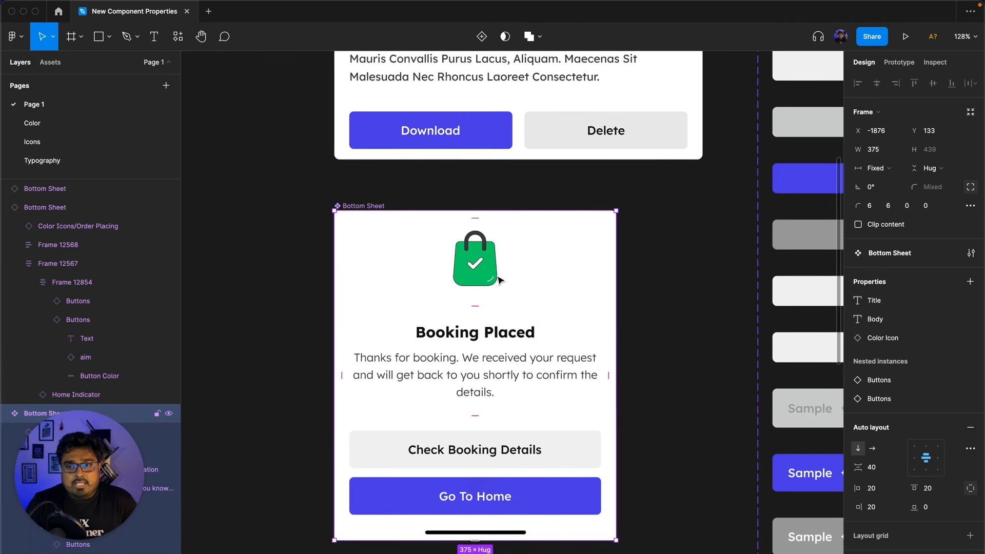
{"action": "left_click", "coordinate": [501, 281]}
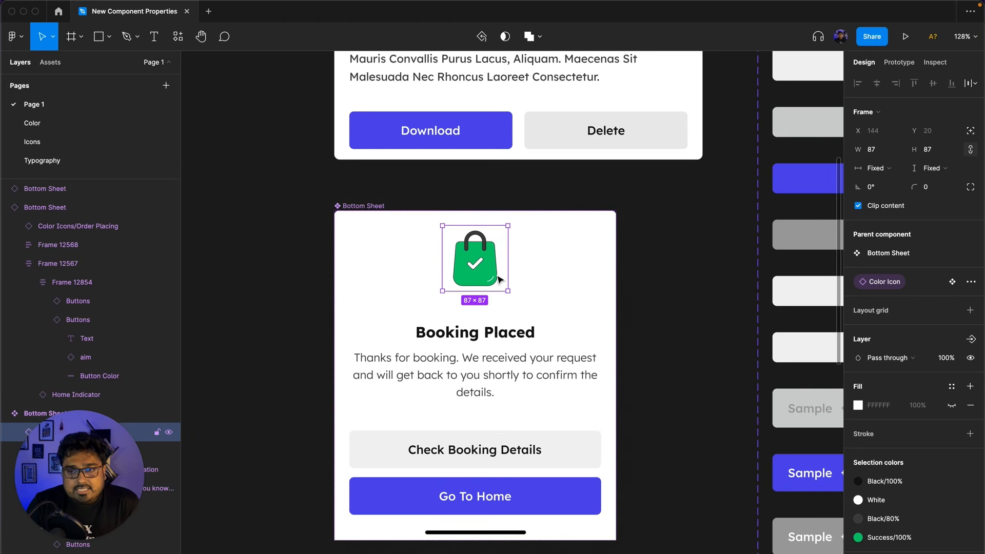
{"action": "left_click", "coordinate": [655, 253]}
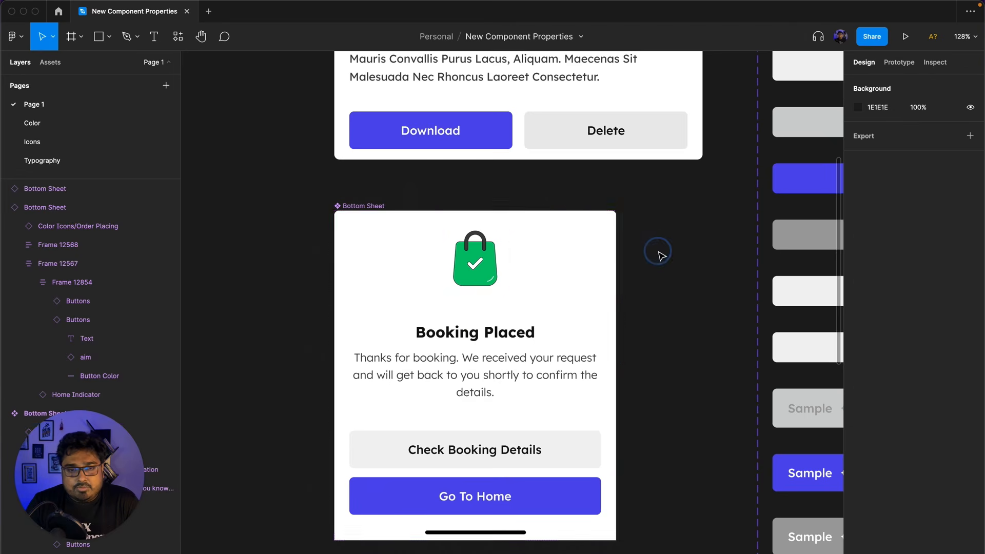
{"action": "left_click", "coordinate": [508, 266]}
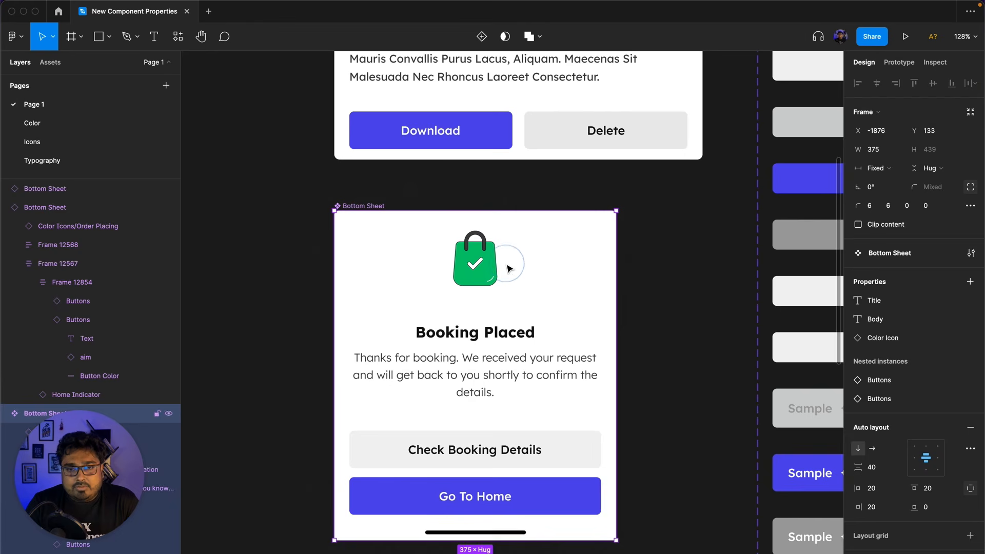
- Inspect the Color Icon instance and its options in the main Bottom Sheet component, and reselect the component
{"action": "left_click", "coordinate": [508, 266]}
{"action": "left_click", "coordinate": [971, 282]}
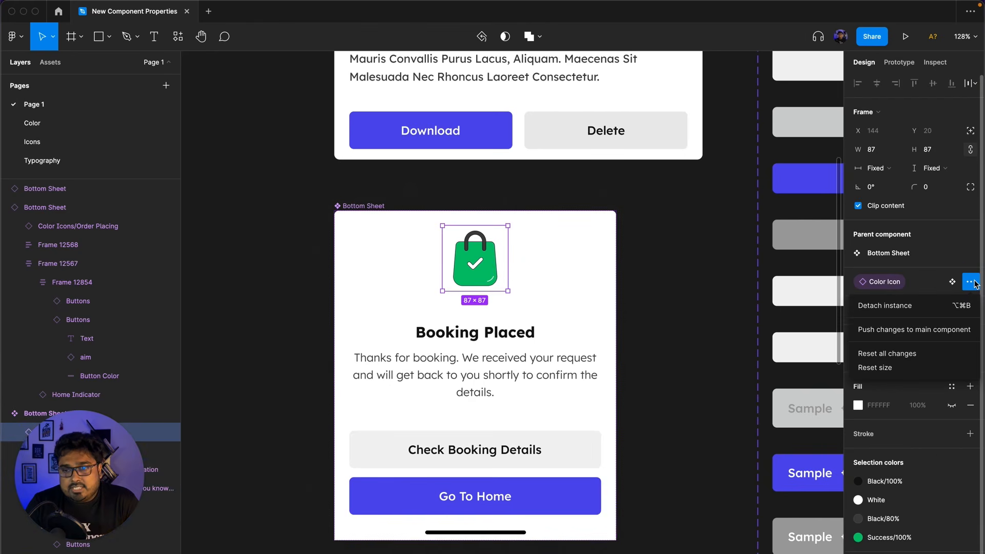
{"action": "left_click", "coordinate": [639, 311]}
{"action": "left_click", "coordinate": [359, 206]}
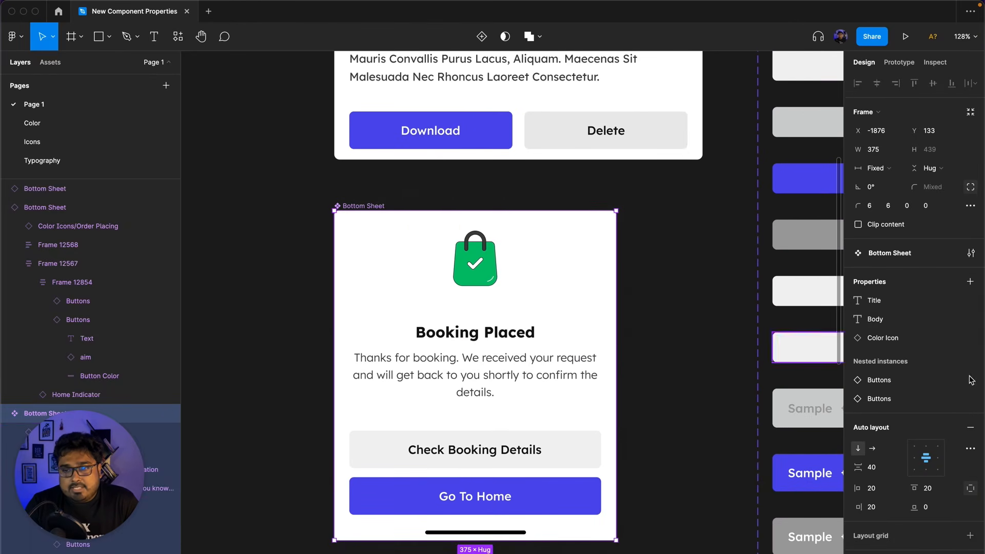
{"action": "left_click", "coordinate": [486, 279]}
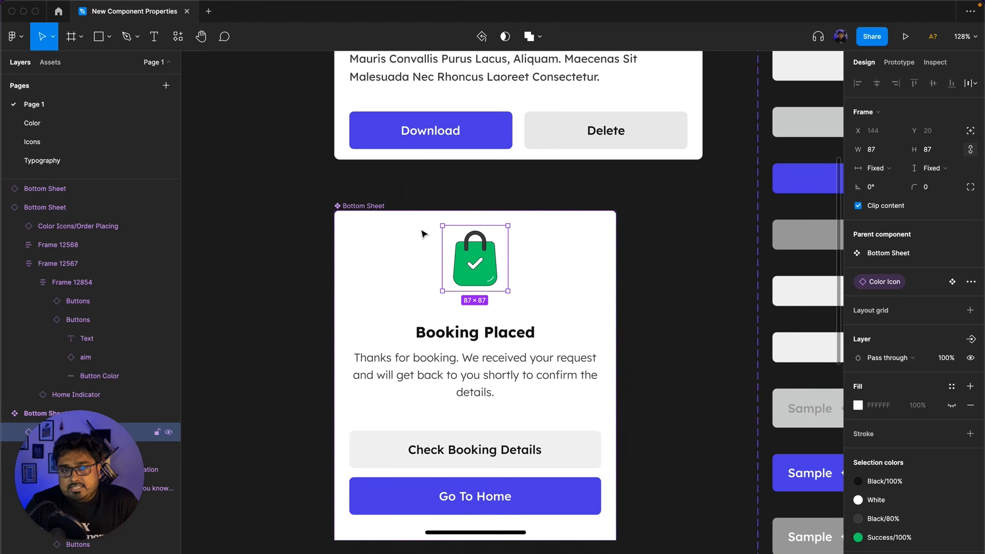
{"action": "left_click", "coordinate": [366, 206]}
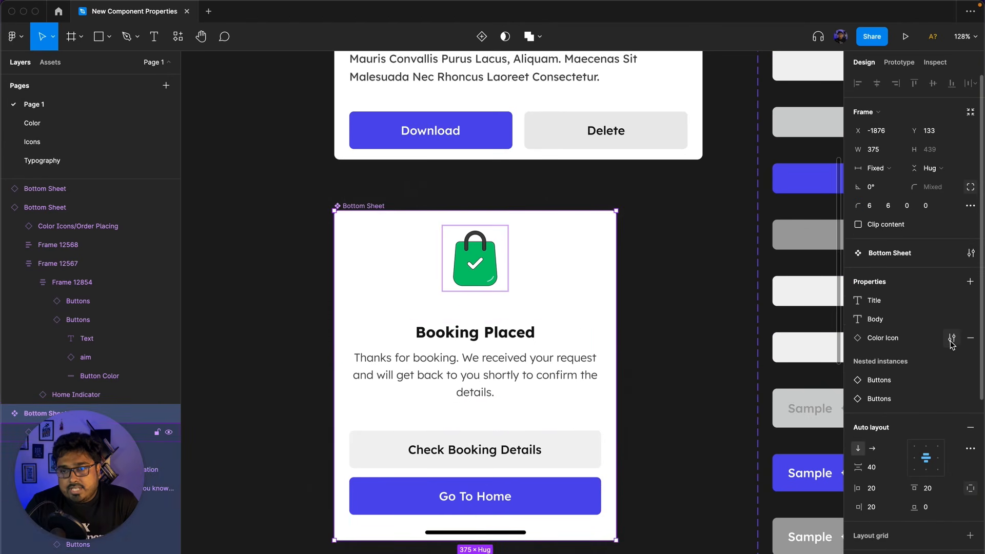
- Add all the Color Icons as preferred values of the Bottom Sheet component's Color Icon property
{"action": "left_click", "coordinate": [952, 339]}
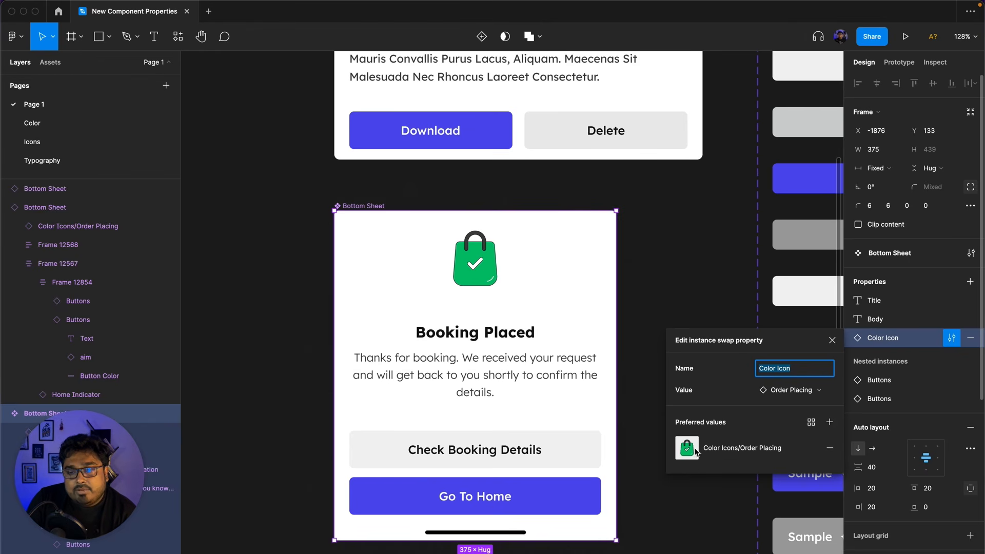
{"action": "left_click", "coordinate": [830, 421]}
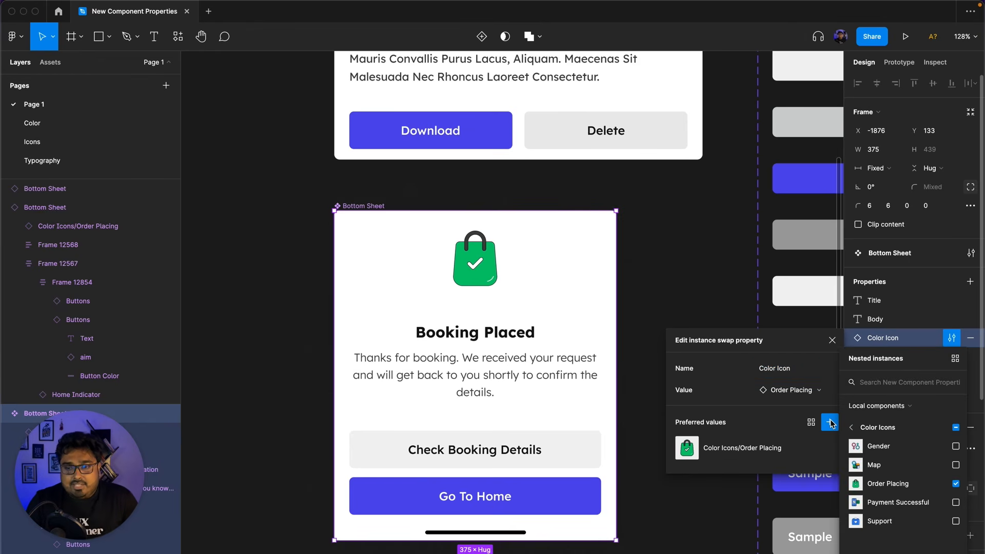
{"action": "left_click", "coordinate": [956, 427]}
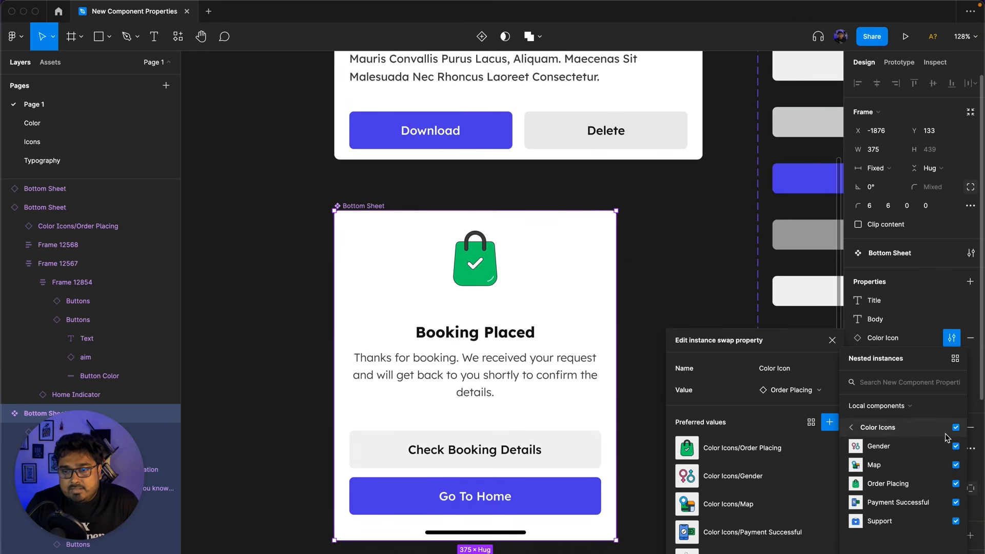
{"action": "left_click", "coordinate": [849, 430]}
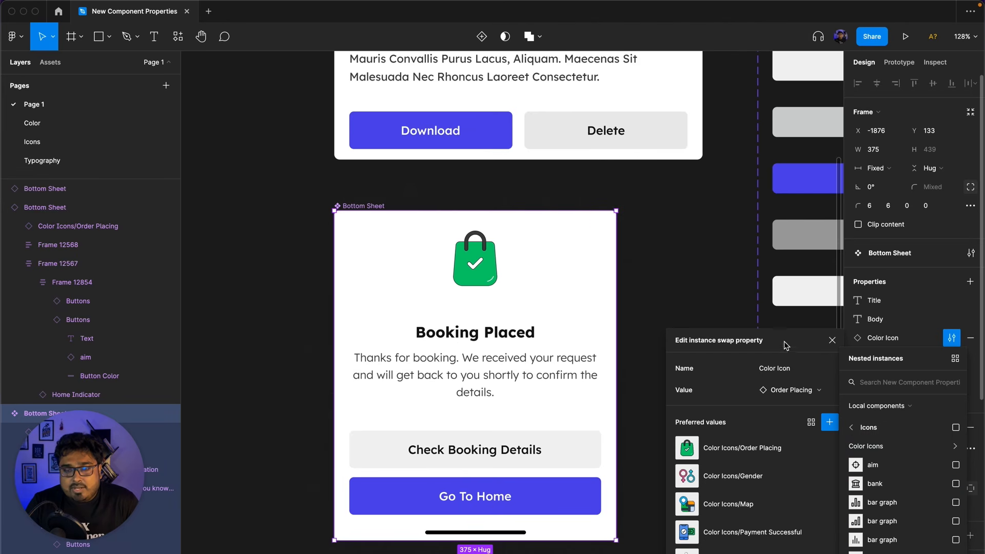
{"action": "left_click", "coordinate": [832, 340]}
{"action": "left_click", "coordinate": [695, 333]}
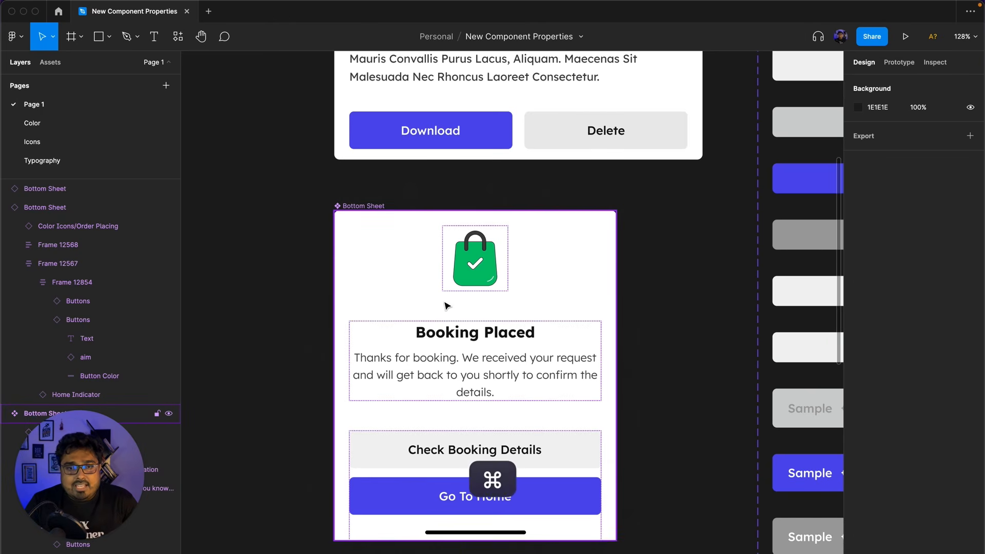
- Select the bottom sheet instance under Preferred instances and examine its component properties
{"action": "scroll", "coordinate": [445, 304], "scroll_direction": "down", "scroll_amount": 10}
{"action": "scroll", "coordinate": [445, 305], "scroll_direction": "down", "scroll_amount": 2}
{"action": "left_click_drag", "start_coordinate": [731, 356], "coordinate": [393, 373]}
{"action": "scroll", "coordinate": [478, 309], "scroll_direction": "up", "scroll_amount": 10}
{"action": "left_click_drag", "start_coordinate": [311, 318], "coordinate": [580, 348]}
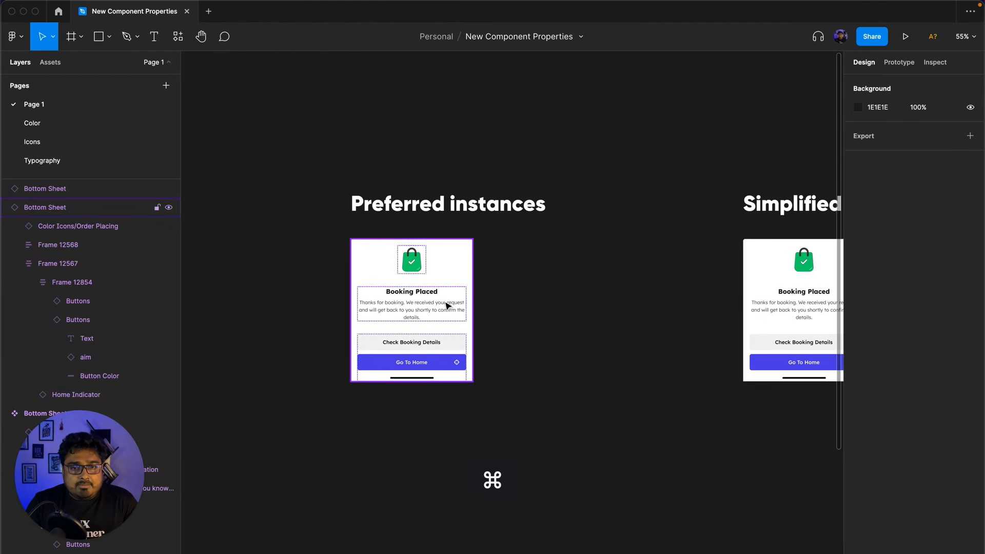
{"action": "scroll", "coordinate": [405, 275], "scroll_direction": "up", "scroll_amount": 10}
{"action": "left_click", "coordinate": [314, 212]}
{"action": "scroll", "coordinate": [336, 239], "scroll_direction": "down", "scroll_amount": 4}
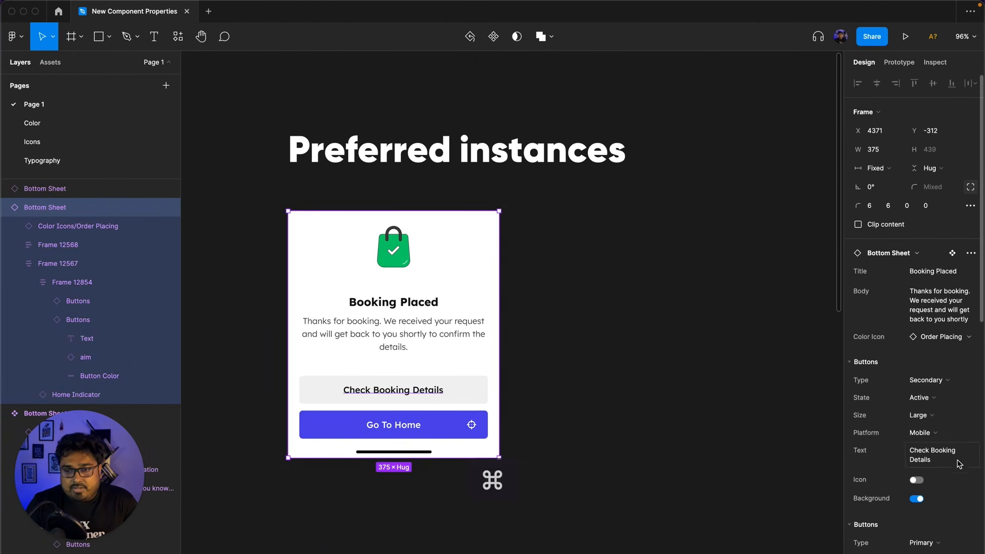
{"action": "scroll", "coordinate": [903, 451], "scroll_direction": "down", "scroll_amount": 4}
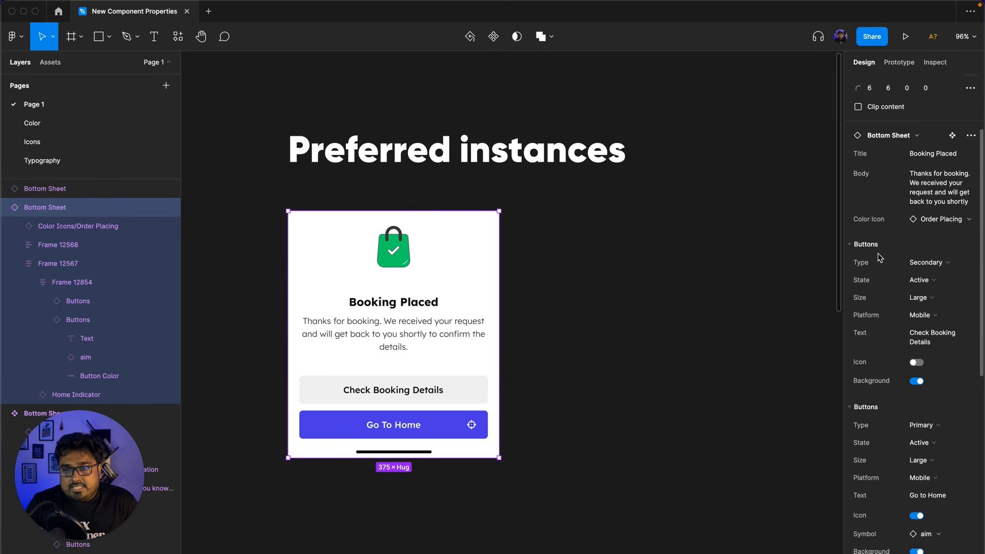
- Try the preferred Map icon as the sheet's Color Icon, and switch it back to Order Placing
{"action": "left_click", "coordinate": [937, 220]}
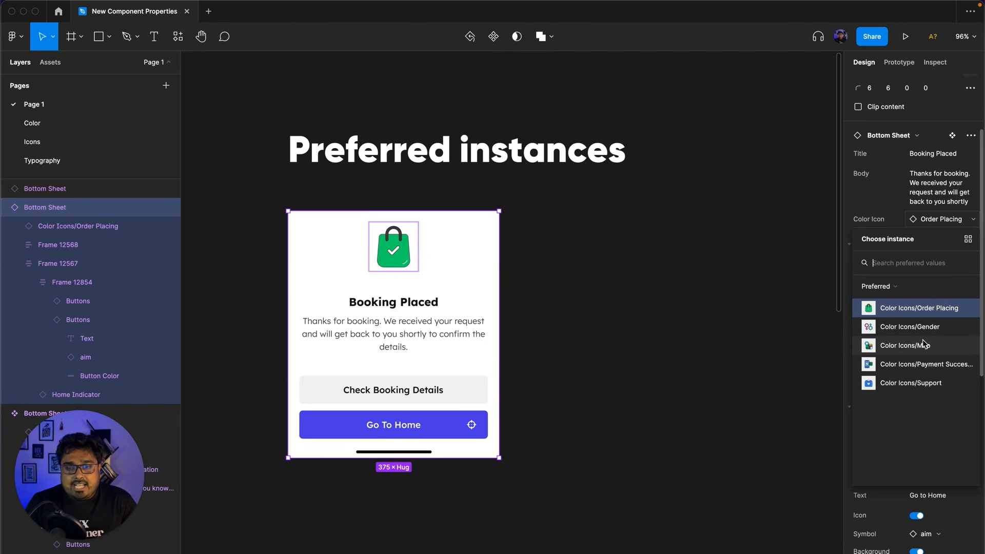
{"action": "left_click", "coordinate": [896, 347]}
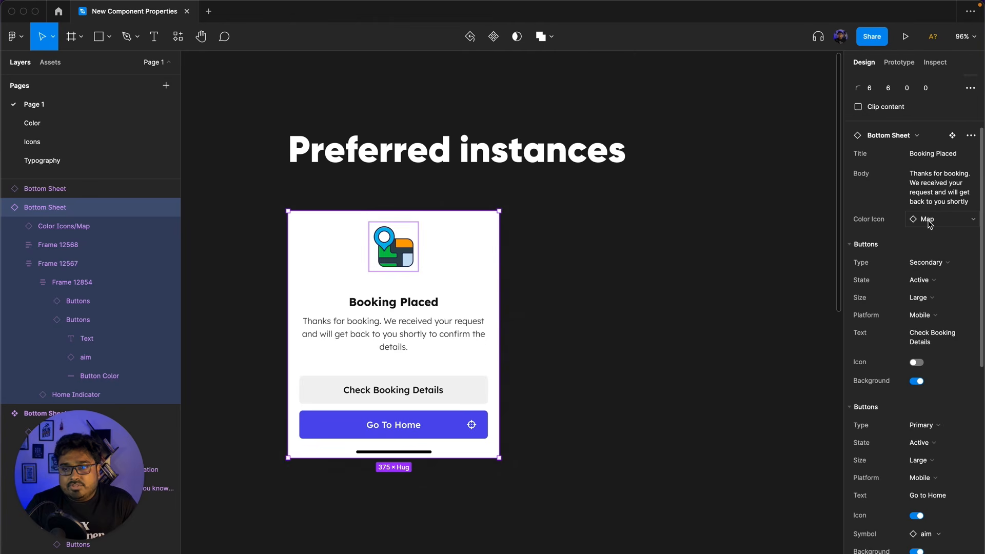
{"action": "scroll", "coordinate": [931, 256], "scroll_direction": "up", "scroll_amount": 3}
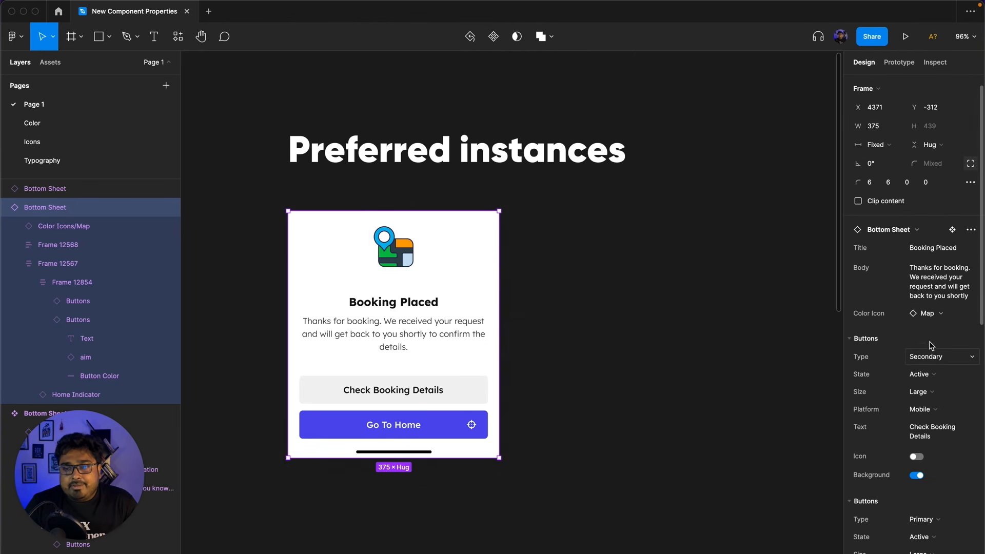
{"action": "left_click", "coordinate": [939, 314]}
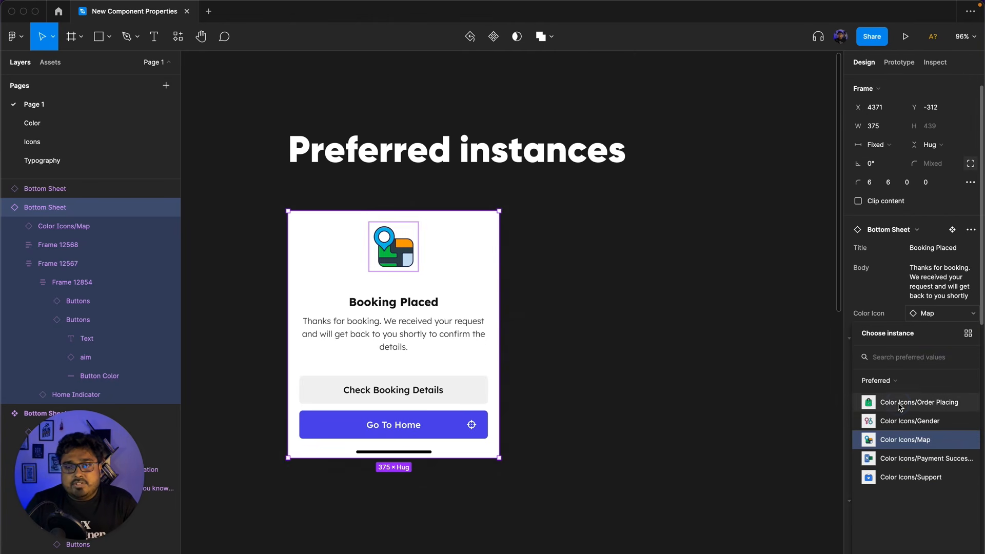
{"action": "left_click", "coordinate": [899, 402]}
- Set the sheet's Color Icon to the preferred Gender icon, and select the frame holding its buttons
{"action": "left_click", "coordinate": [936, 317]}
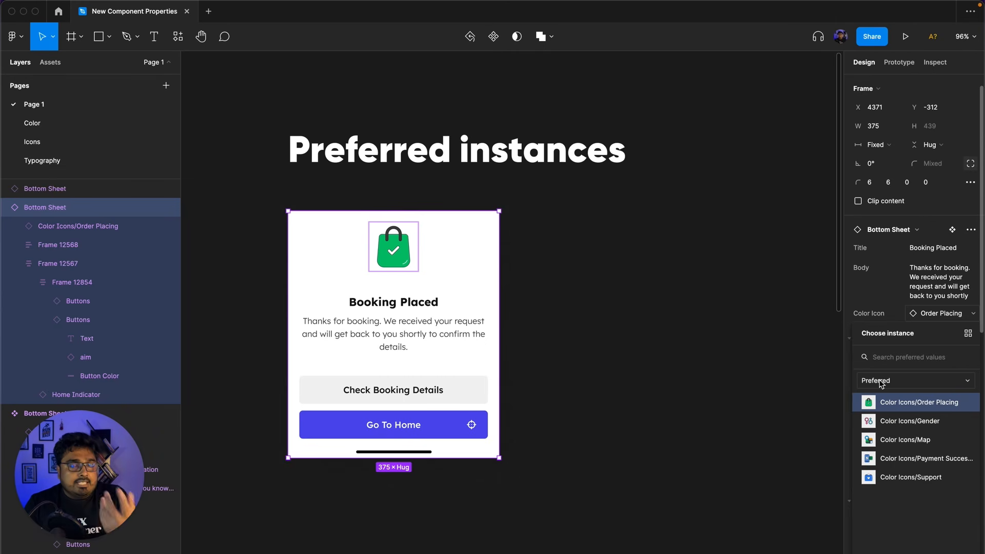
{"action": "left_click", "coordinate": [904, 421]}
{"action": "left_click", "coordinate": [460, 430]}
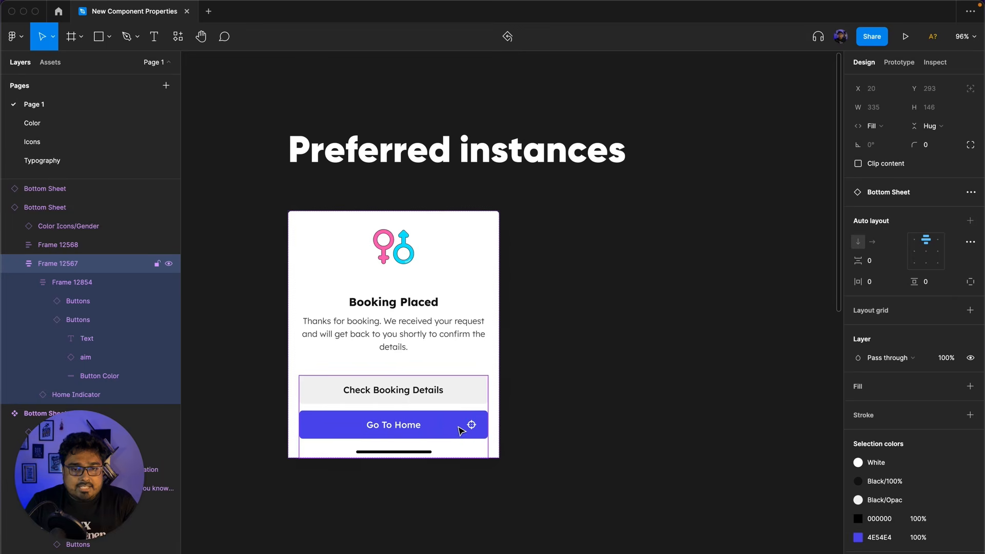
{"action": "left_click", "coordinate": [460, 430]}
- Add the whole Icons group as preferred values of the Buttons component set's Symbol property, and clear the selection
{"action": "scroll", "coordinate": [460, 429], "scroll_direction": "down", "scroll_amount": 5}
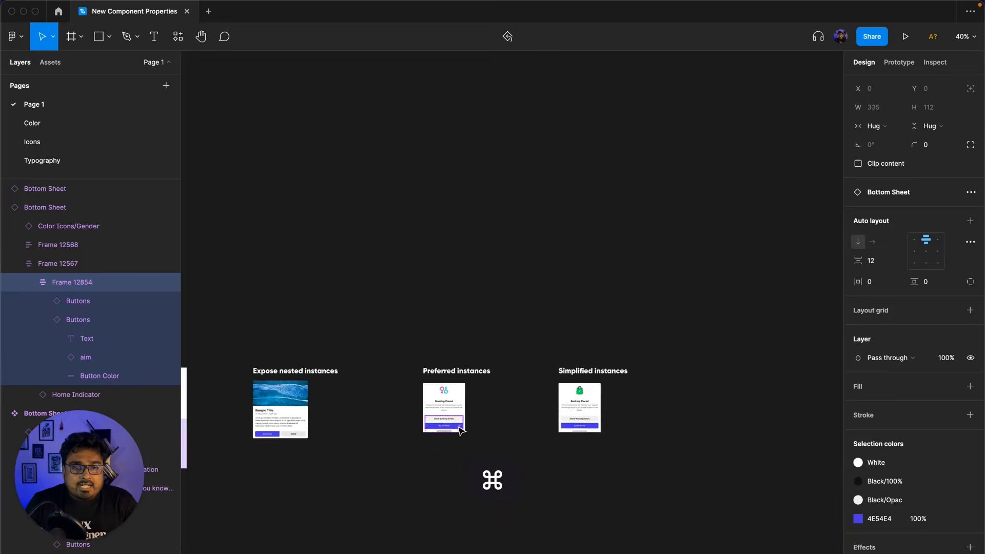
{"action": "left_click", "coordinate": [388, 384]}
{"action": "scroll", "coordinate": [388, 384], "scroll_direction": "right", "scroll_amount": 10}
{"action": "scroll", "coordinate": [388, 384], "scroll_direction": "up", "scroll_amount": 5}
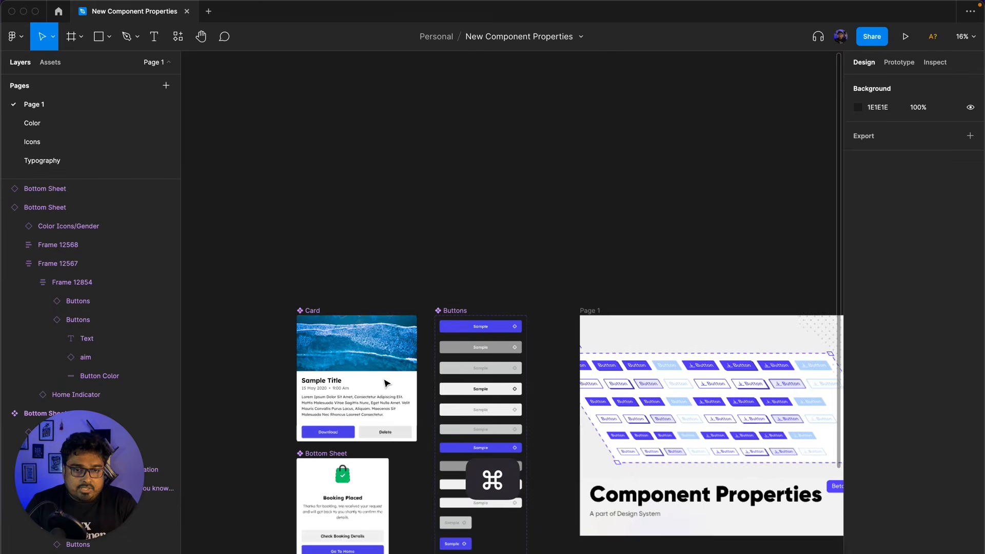
{"action": "left_click", "coordinate": [513, 331], "text": "super"}
{"action": "scroll", "coordinate": [513, 331], "scroll_direction": "up", "scroll_amount": 10}
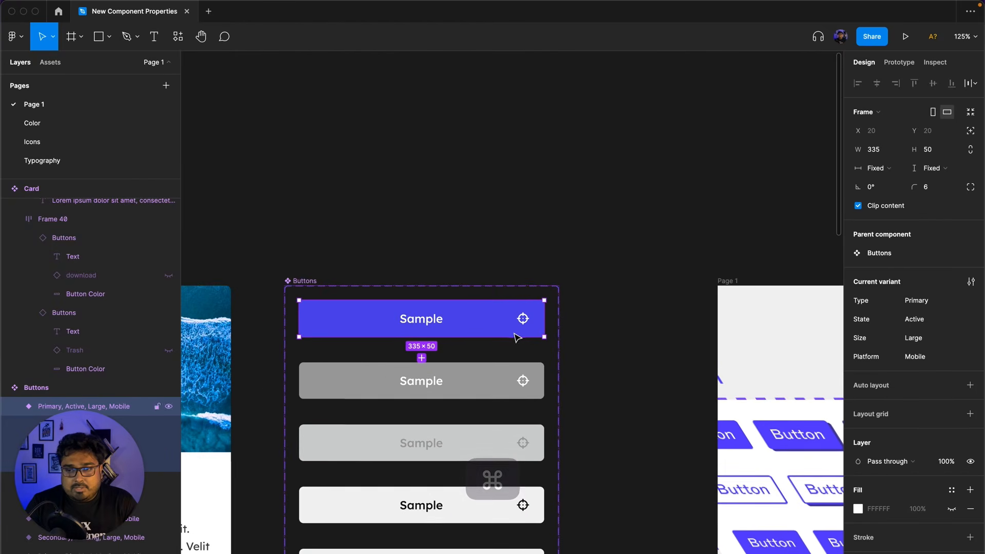
{"action": "left_click", "coordinate": [295, 282]}
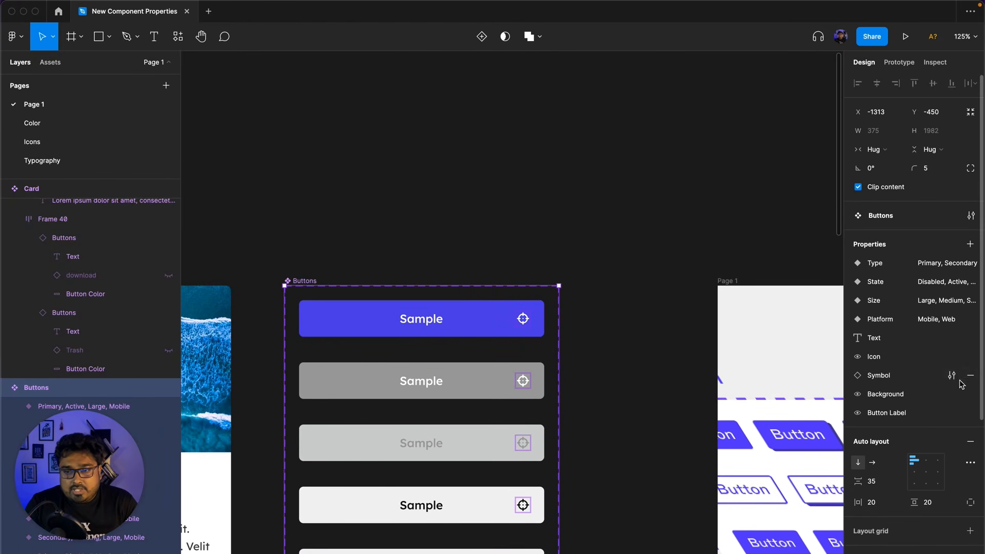
{"action": "left_click", "coordinate": [951, 375]}
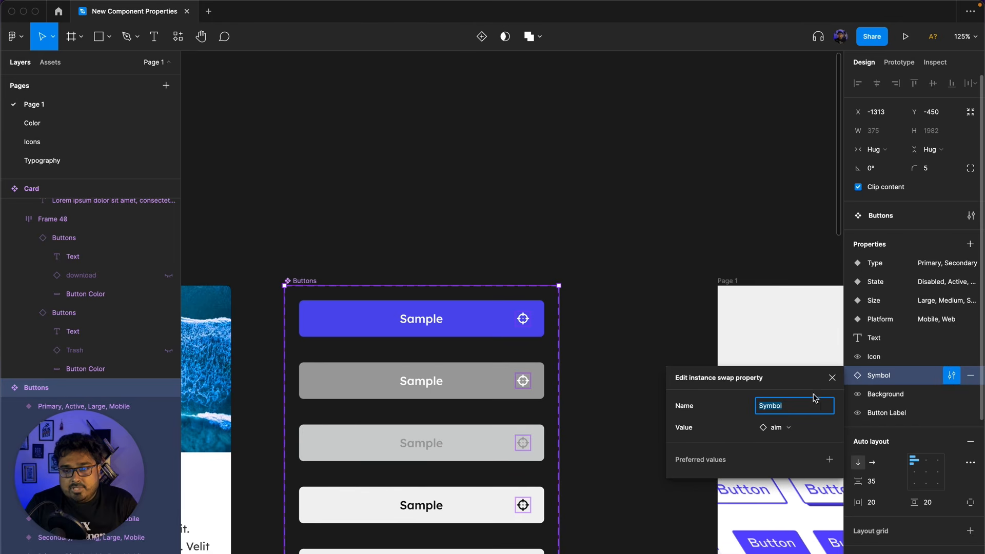
{"action": "left_click", "coordinate": [829, 460]}
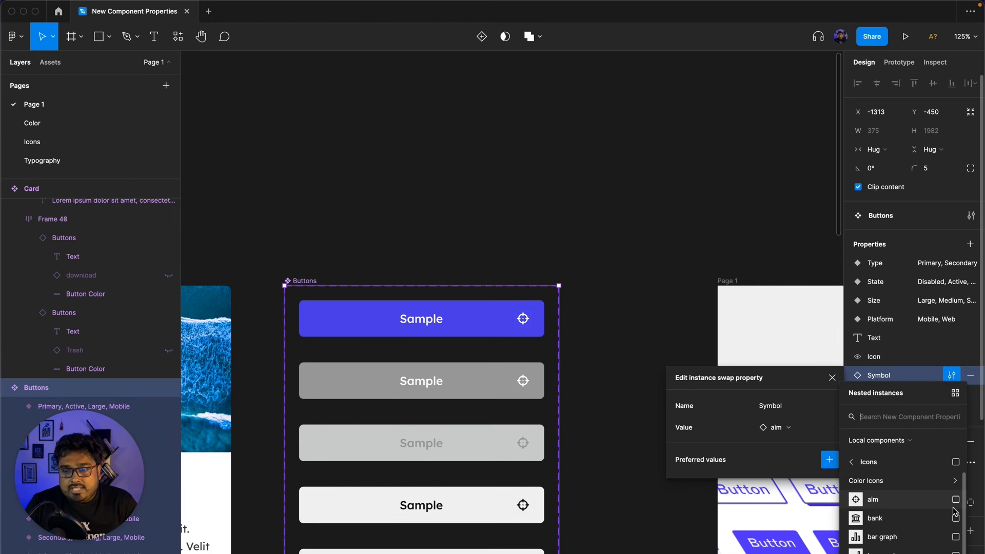
{"action": "left_click", "coordinate": [955, 462]}
{"action": "scroll", "coordinate": [782, 526], "scroll_direction": "down", "scroll_amount": 3}
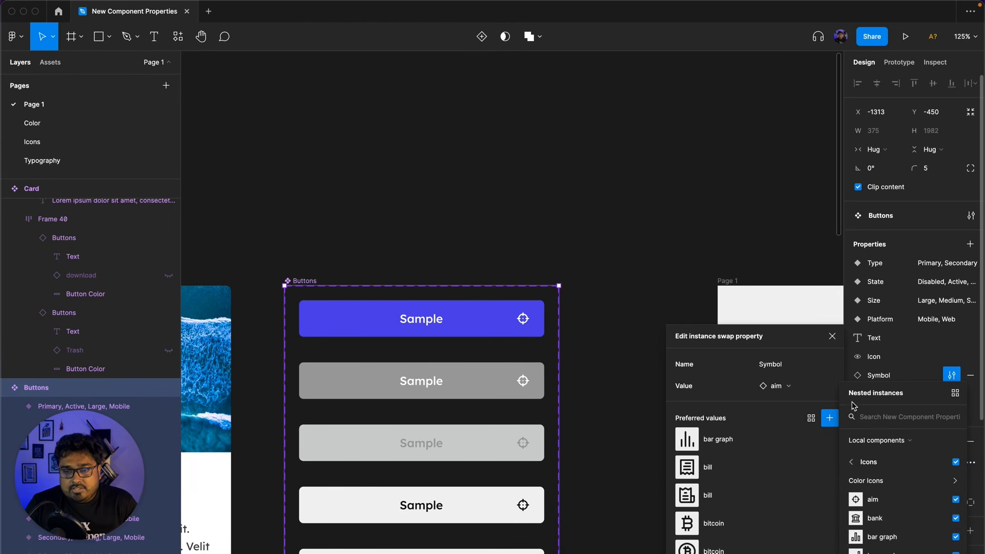
{"action": "left_click", "coordinate": [832, 336]}
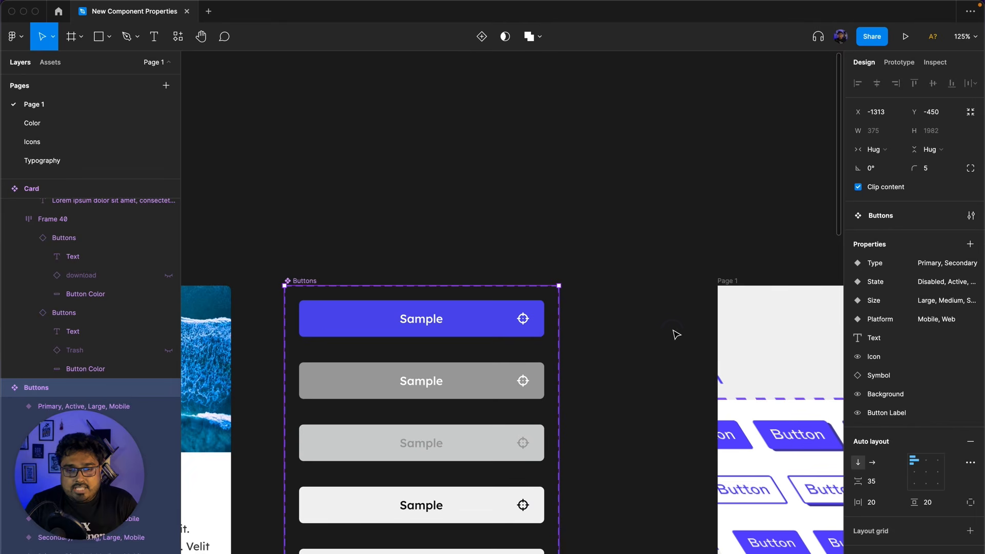
{"action": "left_click", "coordinate": [675, 334]}
- Reselect the bottom sheet instance under Preferred instances and examine the properties of its nested buttons
{"action": "scroll", "coordinate": [556, 413], "scroll_direction": "down", "scroll_amount": 6}
{"action": "scroll", "coordinate": [559, 418], "scroll_direction": "down", "scroll_amount": 3}
{"action": "scroll", "coordinate": [534, 328], "scroll_direction": "right", "scroll_amount": 10}
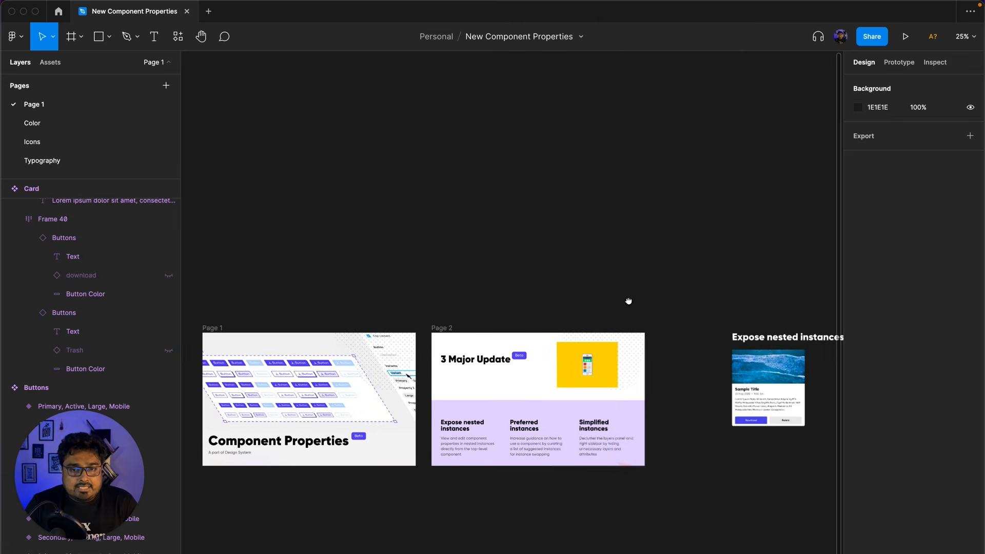
{"action": "scroll", "coordinate": [563, 371], "scroll_direction": "right", "scroll_amount": 5}
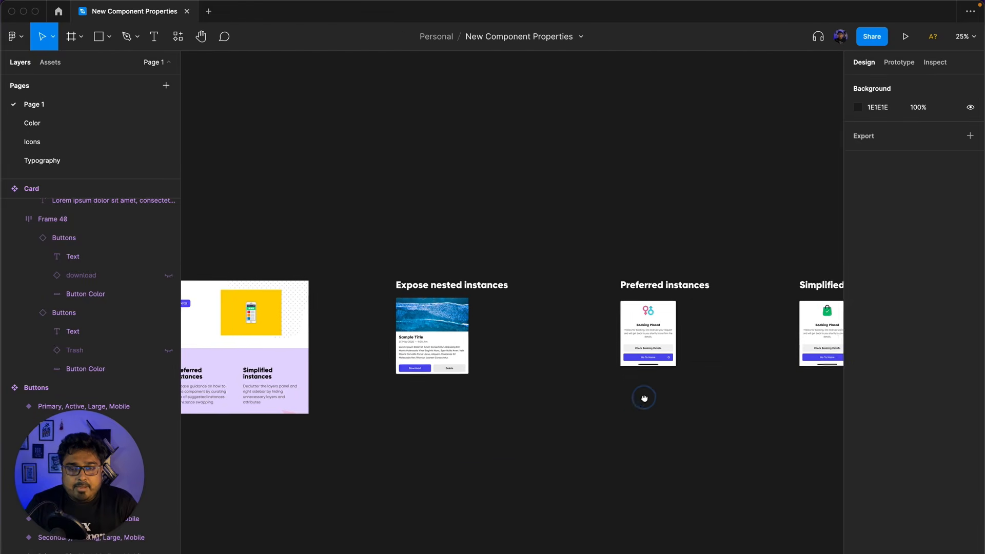
{"action": "scroll", "coordinate": [568, 372], "scroll_direction": "up", "scroll_amount": 5}
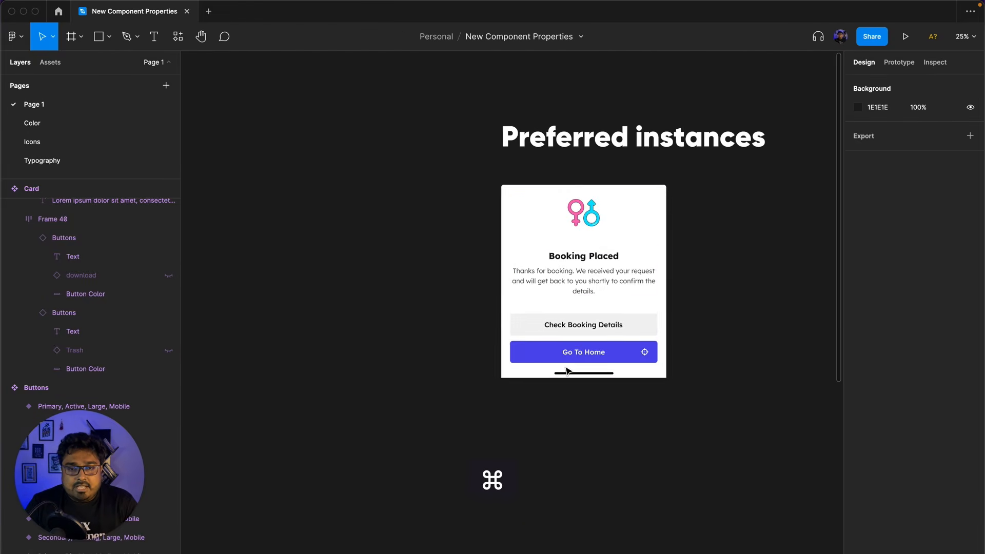
{"action": "double_click", "coordinate": [618, 359]}
{"action": "left_click", "coordinate": [794, 315]}
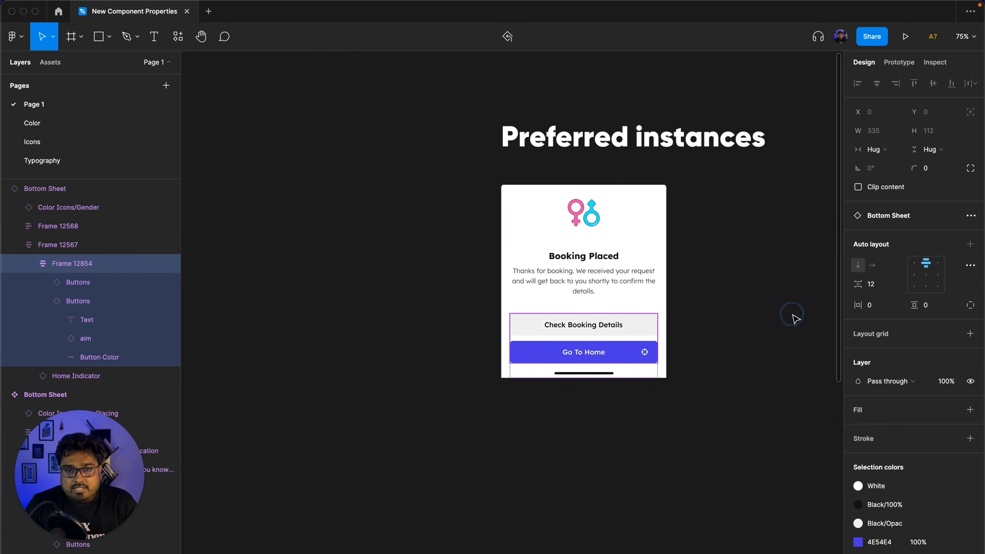
{"action": "left_click", "coordinate": [559, 202]}
{"action": "scroll", "coordinate": [958, 496], "scroll_direction": "down", "scroll_amount": 4}
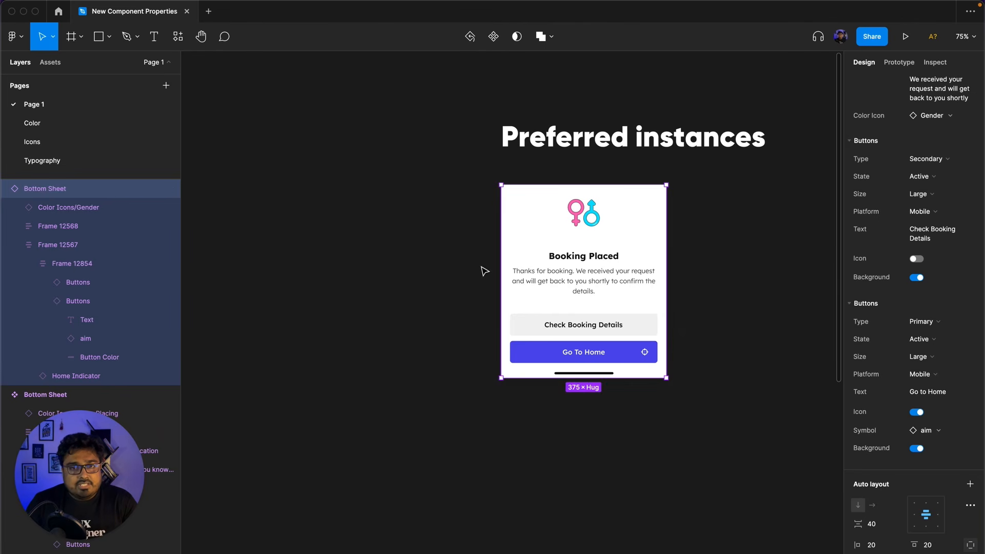
- Browse the preferred Symbol choices for the Go To Home button, close the list without swapping, and clear the selection
{"action": "scroll", "coordinate": [453, 361], "scroll_direction": "down", "scroll_amount": 5}
{"action": "left_click_drag", "start_coordinate": [341, 332], "coordinate": [458, 328]}
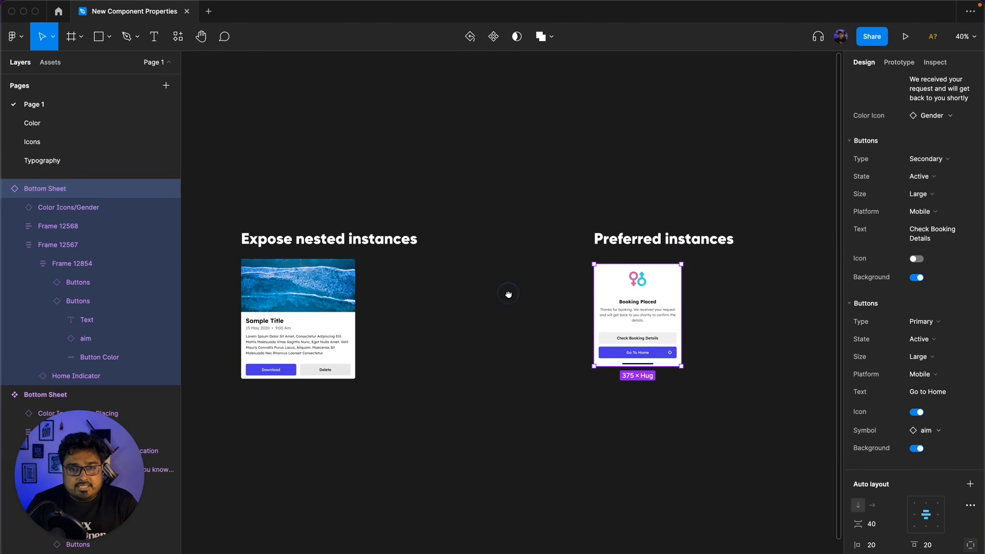
{"action": "left_click_drag", "start_coordinate": [509, 293], "coordinate": [349, 294]}
{"action": "scroll", "coordinate": [500, 328], "scroll_direction": "up", "scroll_amount": 5}
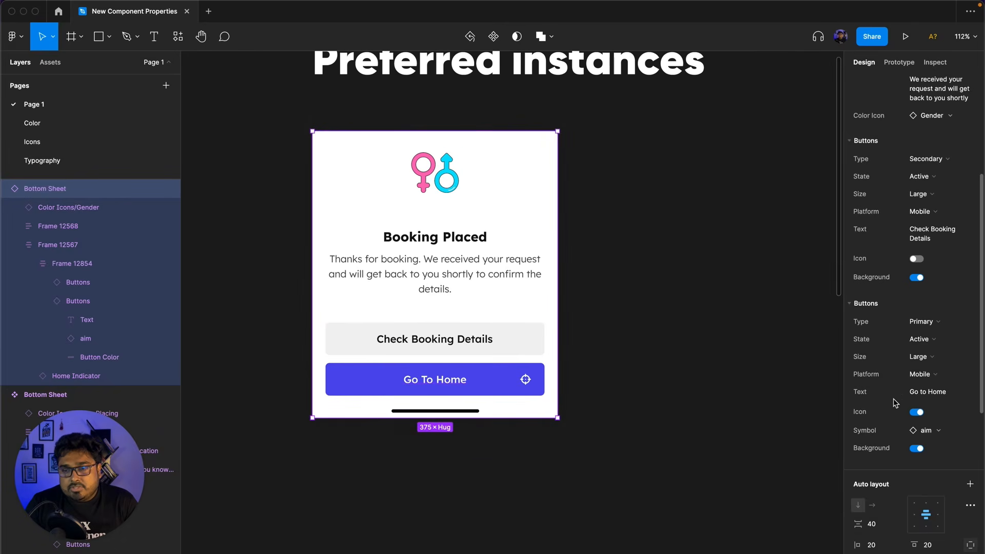
{"action": "left_click", "coordinate": [944, 434]}
{"action": "scroll", "coordinate": [910, 518], "scroll_direction": "down", "scroll_amount": 1}
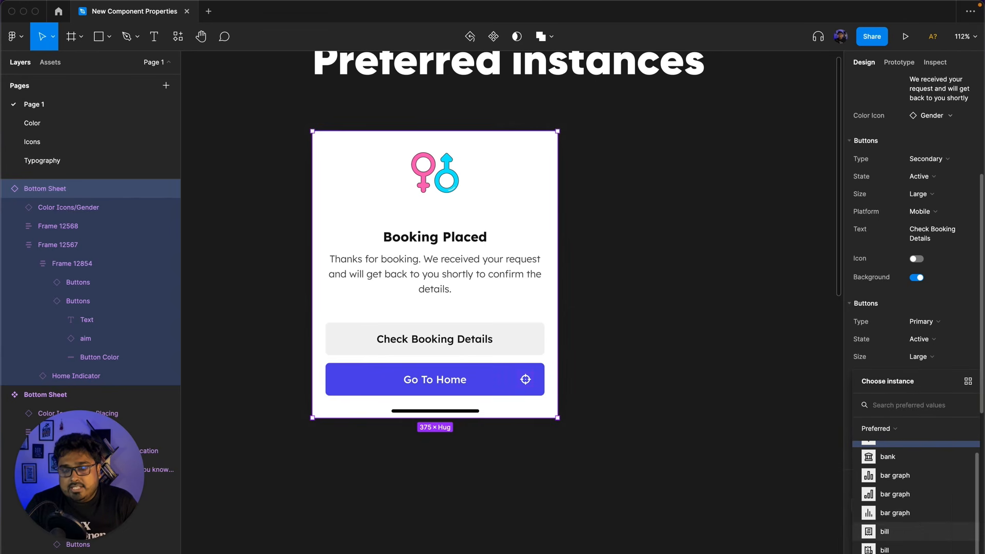
{"action": "left_click", "coordinate": [716, 450]}
{"action": "scroll", "coordinate": [726, 443], "scroll_direction": "down", "scroll_amount": 3}
{"action": "scroll", "coordinate": [728, 446], "scroll_direction": "down", "scroll_amount": 1}
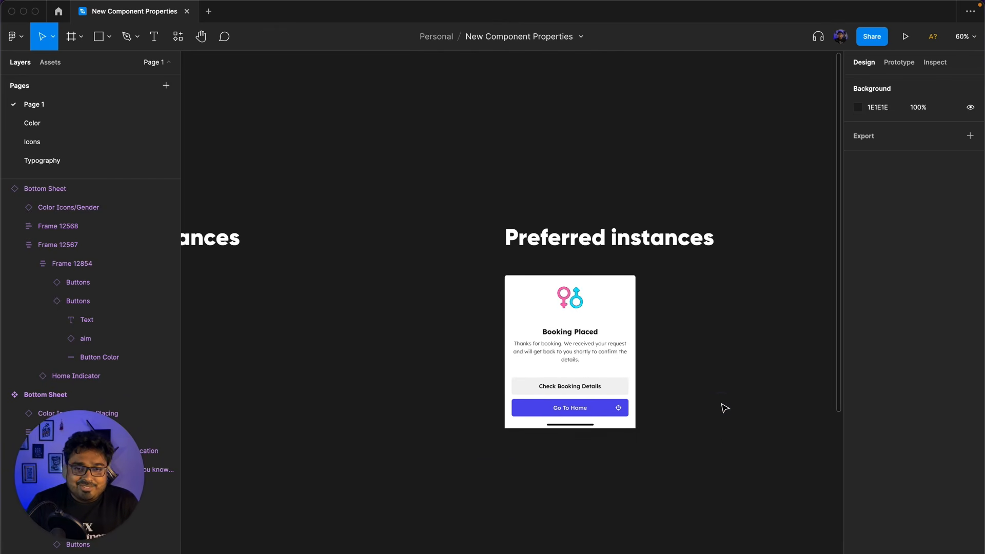
- Select the bottom sheet under Simplified instances to view its properties, and clear the selection
{"action": "left_click_drag", "start_coordinate": [745, 386], "coordinate": [346, 375]}
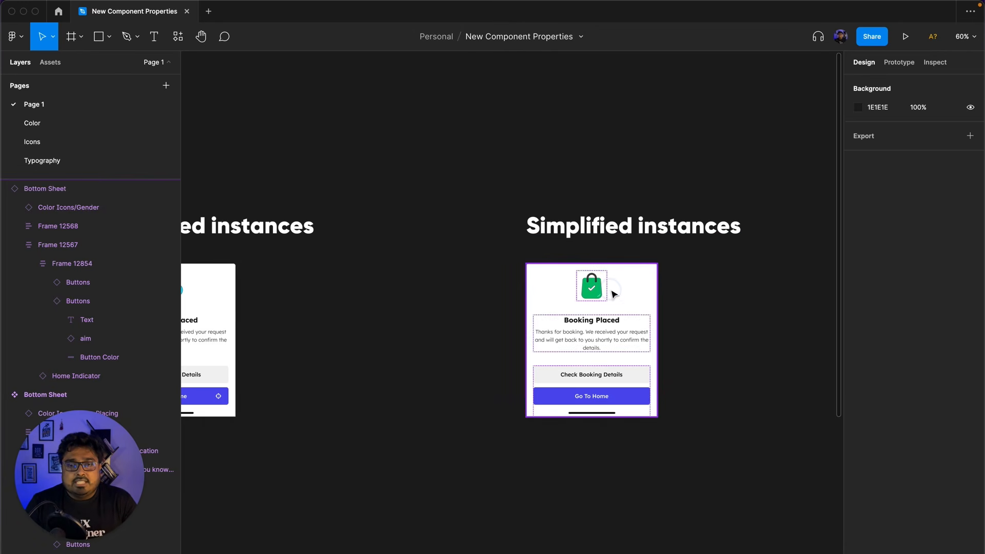
{"action": "left_click", "coordinate": [626, 329]}
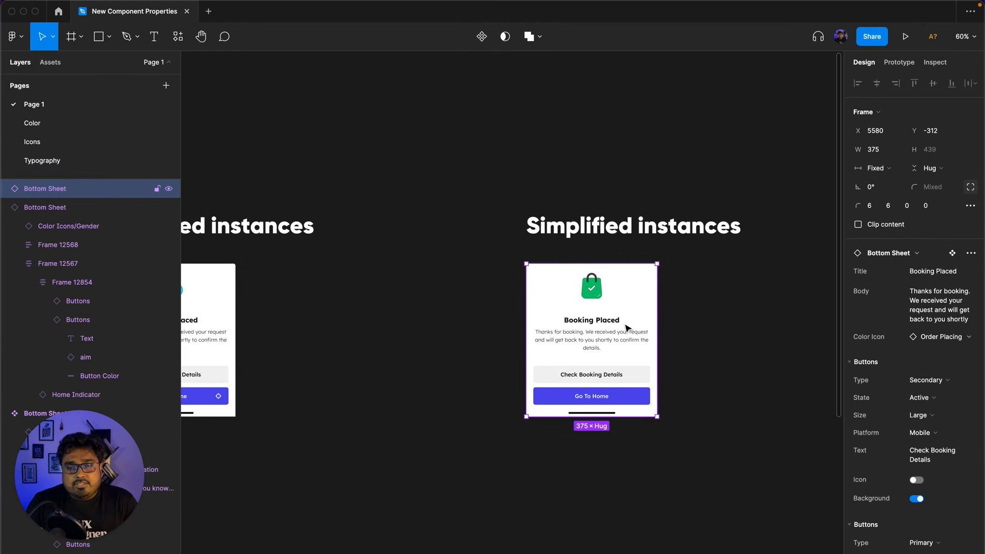
{"action": "left_click", "coordinate": [692, 313]}
- Select the Card under Expose nested instances, examine its two nested Buttons property groups by collapsing and expanding them, and clear the selection
{"action": "scroll", "coordinate": [693, 315], "scroll_direction": "left", "scroll_amount": 10}
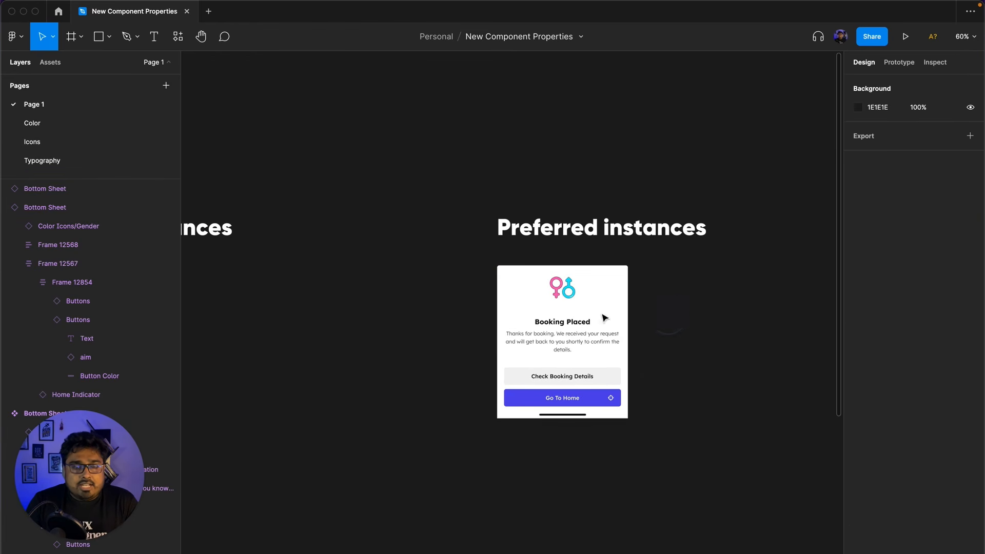
{"action": "scroll", "coordinate": [635, 320], "scroll_direction": "down", "scroll_amount": 6}
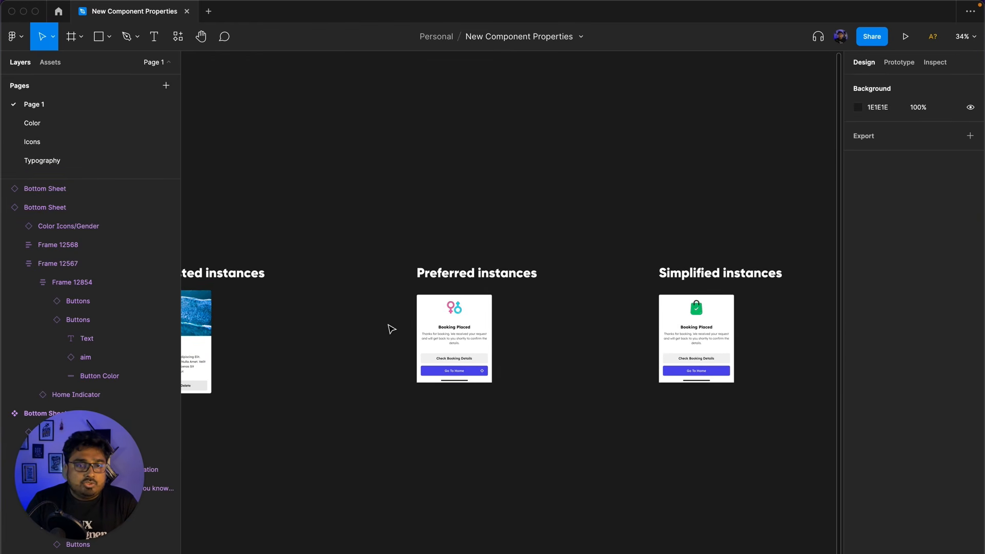
{"action": "scroll", "coordinate": [380, 330], "scroll_direction": "up", "scroll_amount": 4}
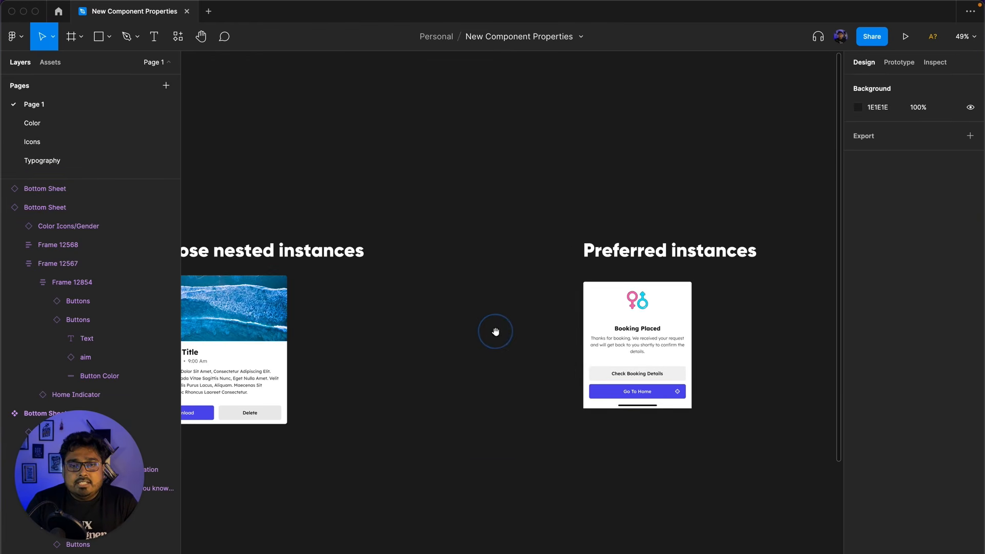
{"action": "left_click", "coordinate": [241, 298]}
{"action": "scroll", "coordinate": [888, 347], "scroll_direction": "down", "scroll_amount": 5}
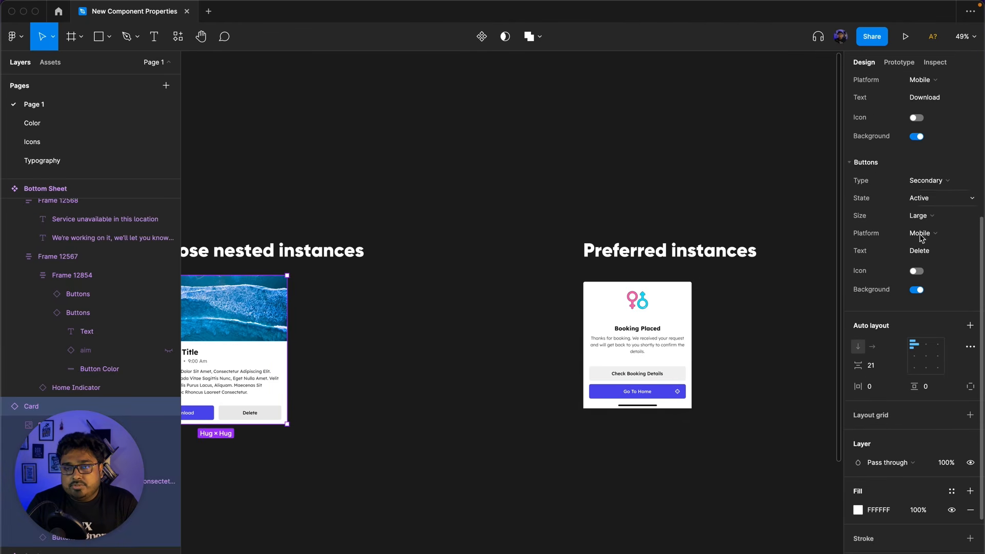
{"action": "scroll", "coordinate": [923, 215], "scroll_direction": "up", "scroll_amount": 5}
{"action": "left_click", "coordinate": [850, 217]}
{"action": "left_click", "coordinate": [850, 218]}
{"action": "left_click", "coordinate": [850, 371]}
{"action": "left_click", "coordinate": [850, 372]}
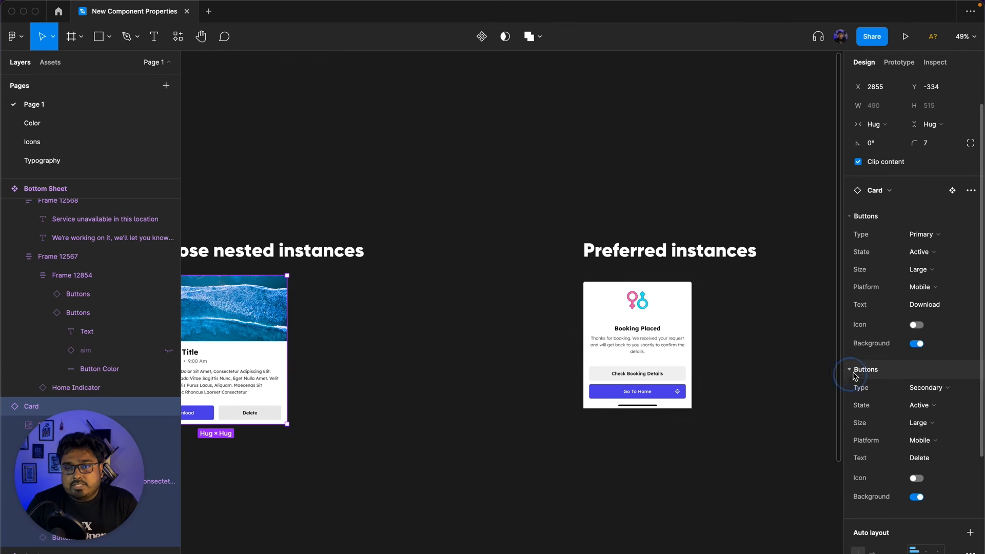
{"action": "scroll", "coordinate": [907, 476], "scroll_direction": "down", "scroll_amount": 5}
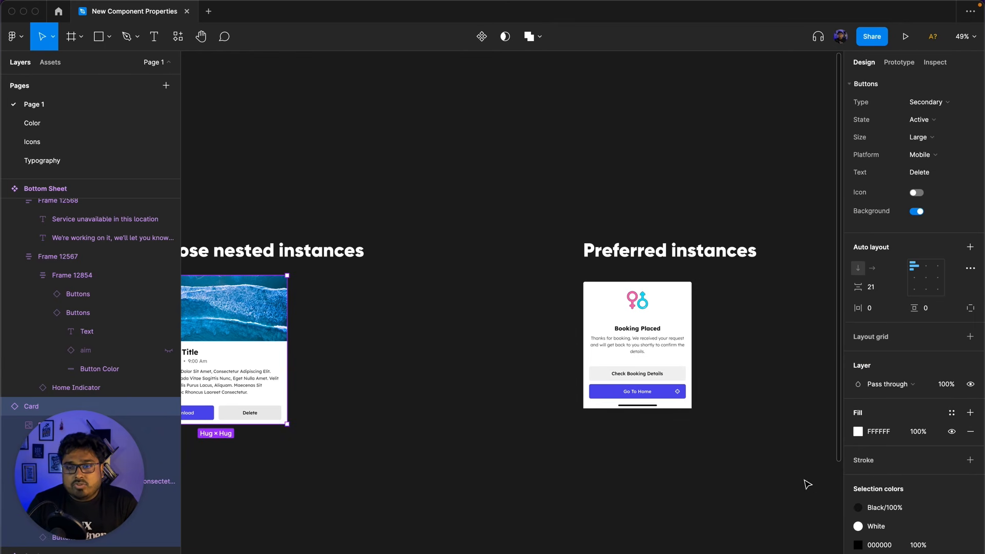
{"action": "left_click", "coordinate": [744, 370]}
- Examine the full properties of the bottom sheet under Simplified instances, from its nested buttons through auto layout, fill, stroke and selection colors
{"action": "scroll", "coordinate": [641, 287], "scroll_direction": "right", "scroll_amount": 6}
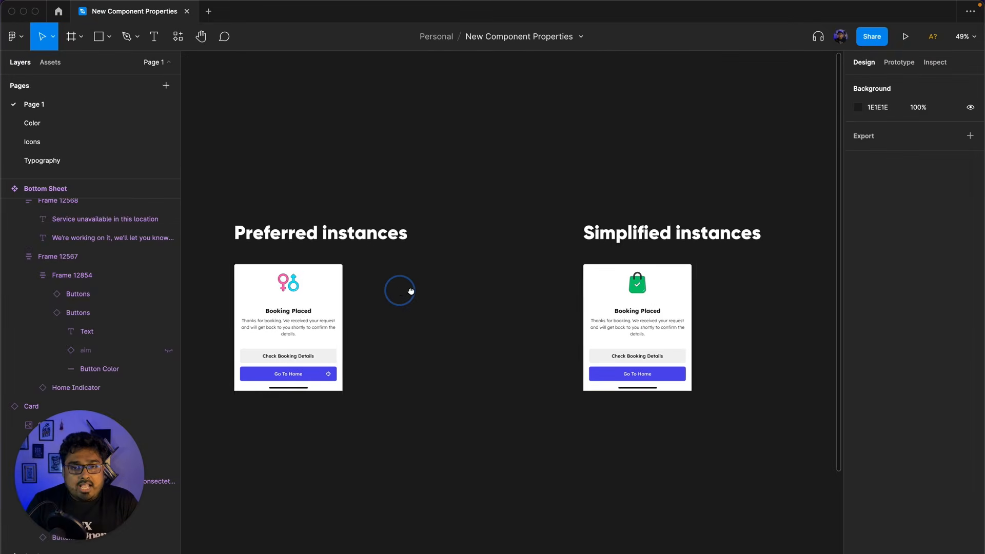
{"action": "left_click", "coordinate": [636, 268]}
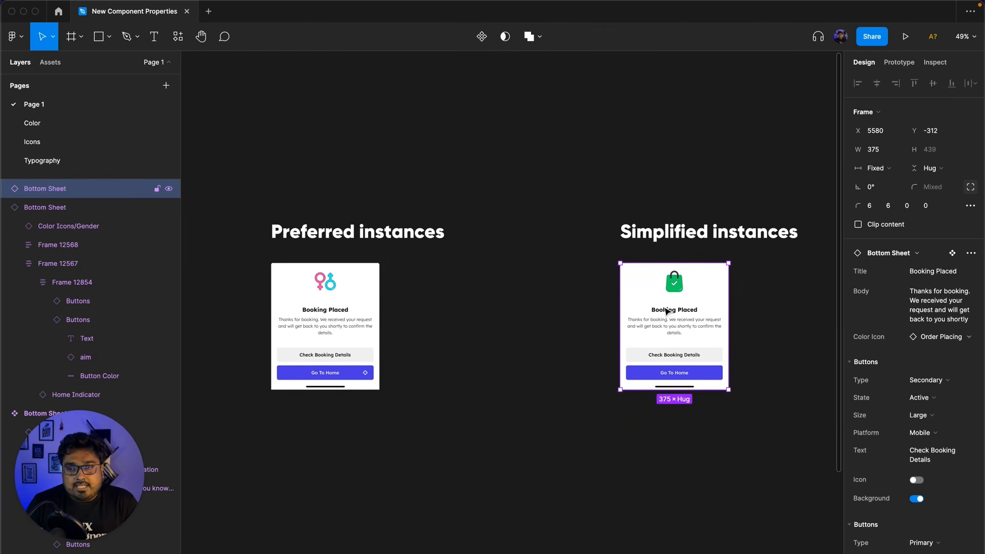
{"action": "scroll", "coordinate": [905, 339], "scroll_direction": "down", "scroll_amount": 8}
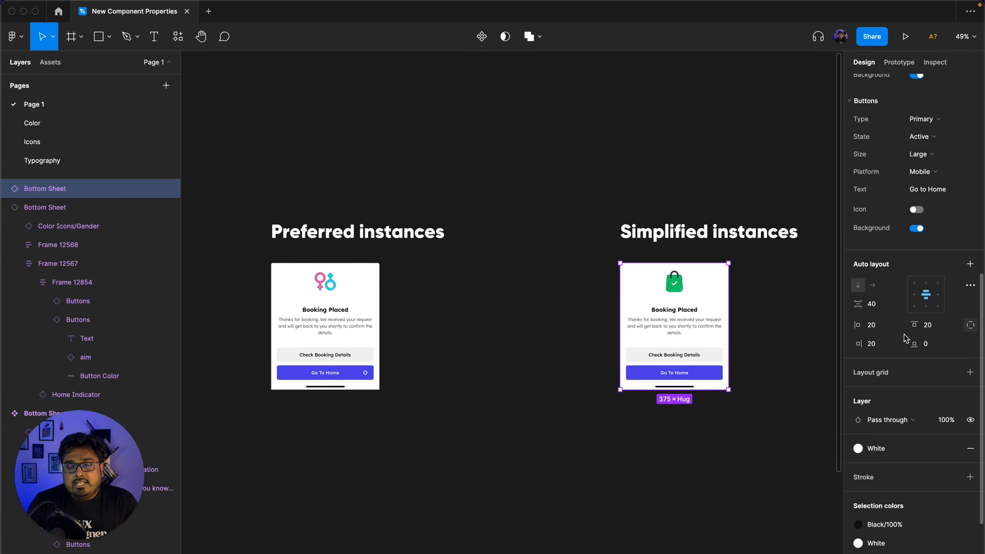
{"action": "scroll", "coordinate": [905, 338], "scroll_direction": "up", "scroll_amount": 5}
{"action": "scroll", "coordinate": [916, 335], "scroll_direction": "down", "scroll_amount": 5}
{"action": "scroll", "coordinate": [894, 272], "scroll_direction": "up", "scroll_amount": 5}
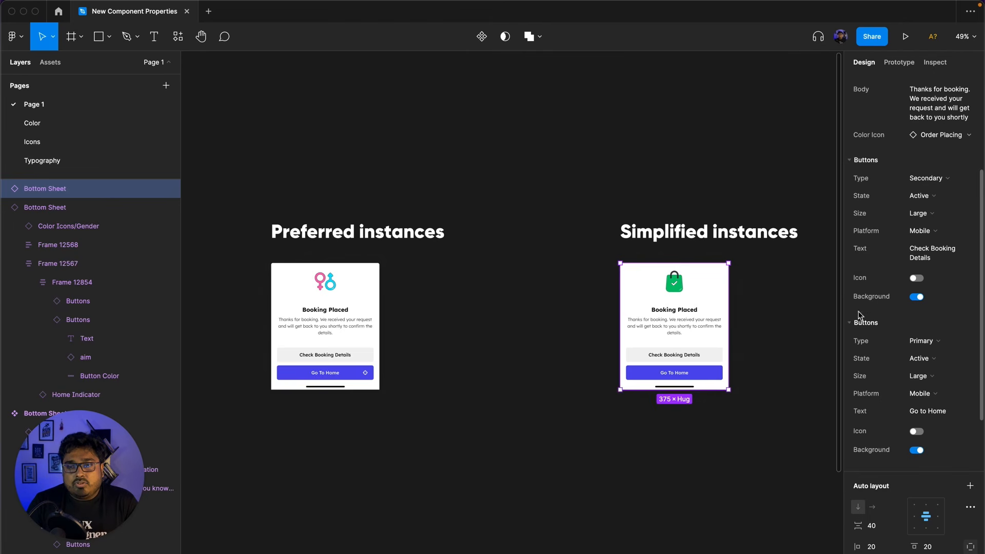
{"action": "scroll", "coordinate": [897, 421], "scroll_direction": "down", "scroll_amount": 4}
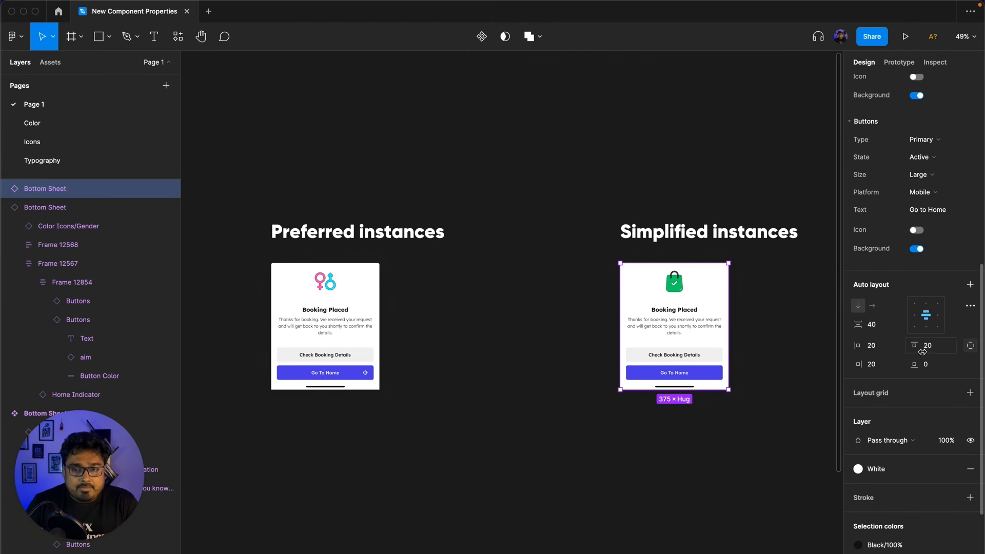
{"action": "scroll", "coordinate": [916, 350], "scroll_direction": "down", "scroll_amount": 2}
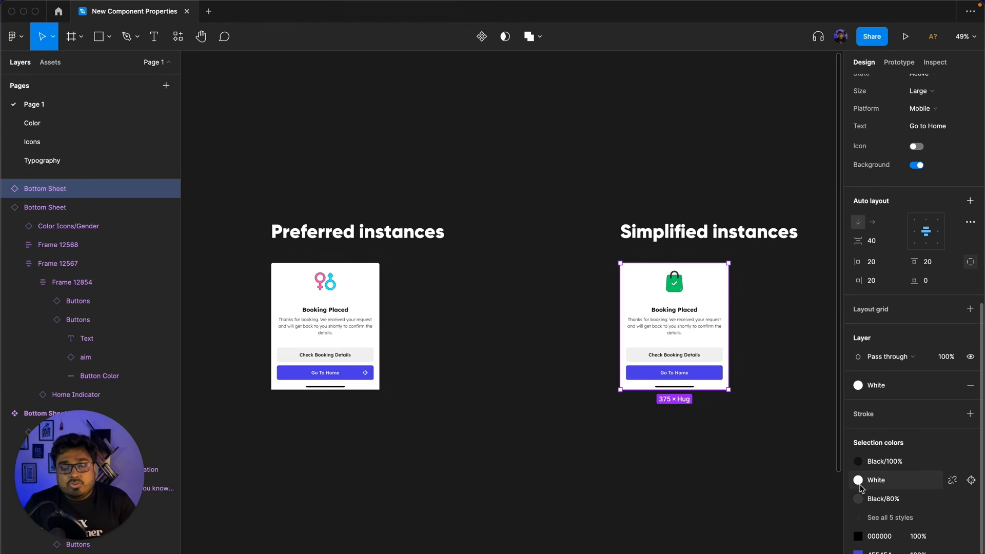
{"action": "scroll", "coordinate": [926, 490], "scroll_direction": "down", "scroll_amount": 3}
{"action": "left_click", "coordinate": [654, 485]}
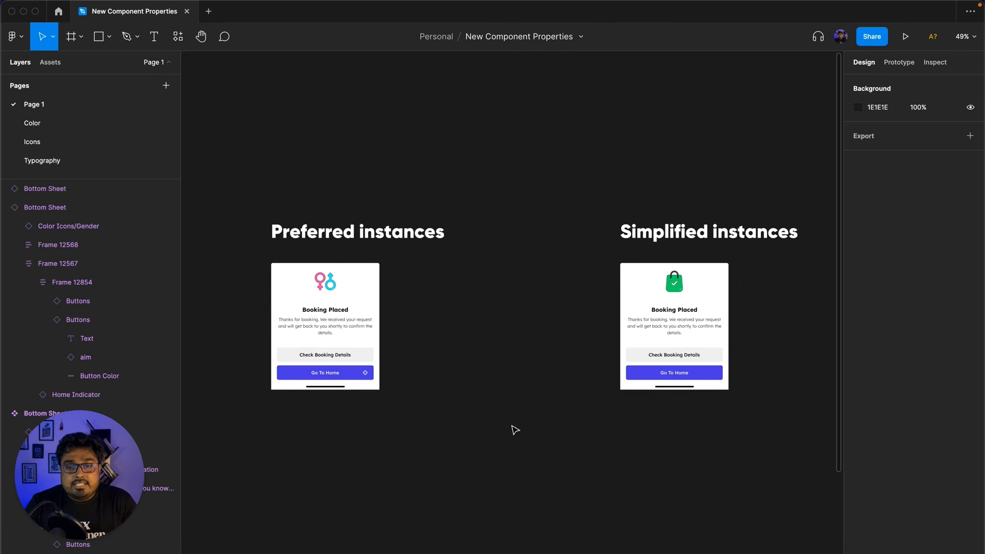
{"action": "left_click", "coordinate": [631, 286]}
{"action": "scroll", "coordinate": [913, 420], "scroll_direction": "down", "scroll_amount": 2}
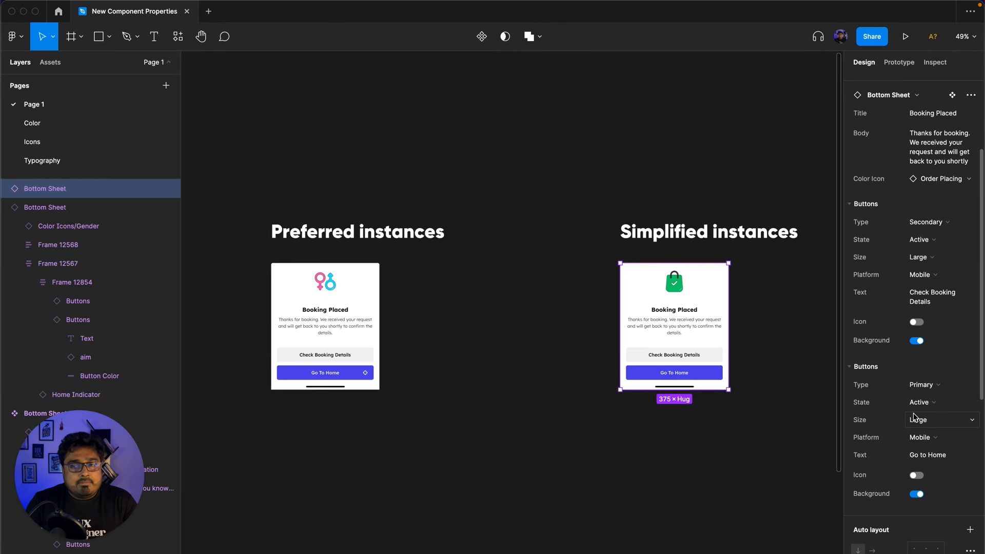
{"action": "scroll", "coordinate": [914, 416], "scroll_direction": "down", "scroll_amount": 5}
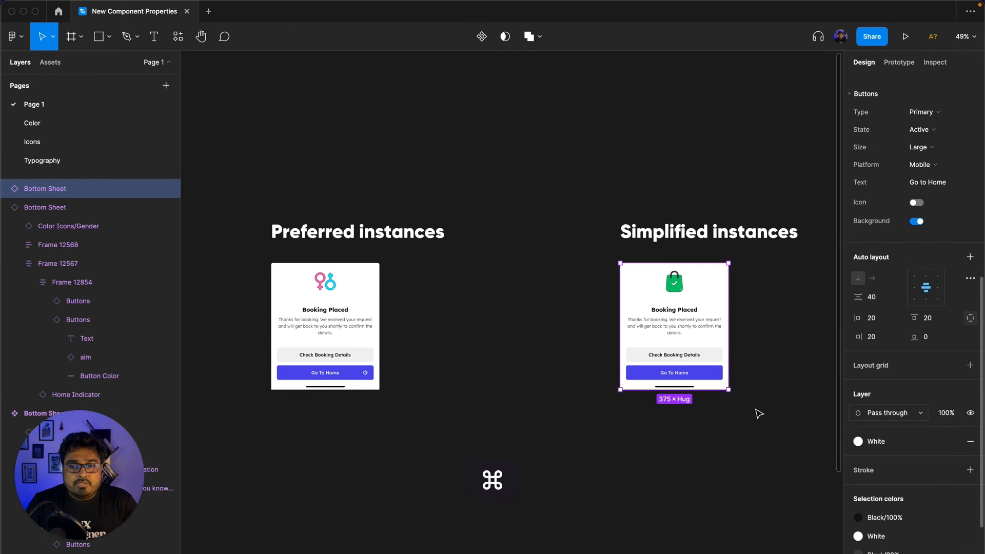
- Turn on Simplify all instances in the component configuration of the main Bottom Sheet component, and close the configuration
{"action": "scroll", "coordinate": [629, 416], "scroll_direction": "down", "scroll_amount": 10}
{"action": "left_click", "coordinate": [523, 330]}
{"action": "left_click_drag", "start_coordinate": [395, 343], "coordinate": [523, 322]}
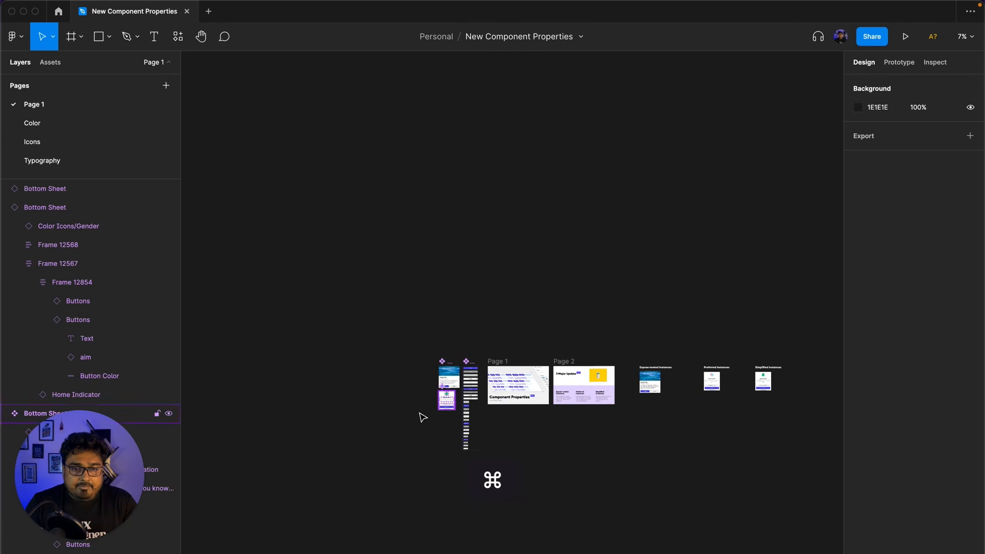
{"action": "scroll", "coordinate": [426, 410], "scroll_direction": "up", "scroll_amount": 10}
{"action": "left_click", "coordinate": [439, 306]}
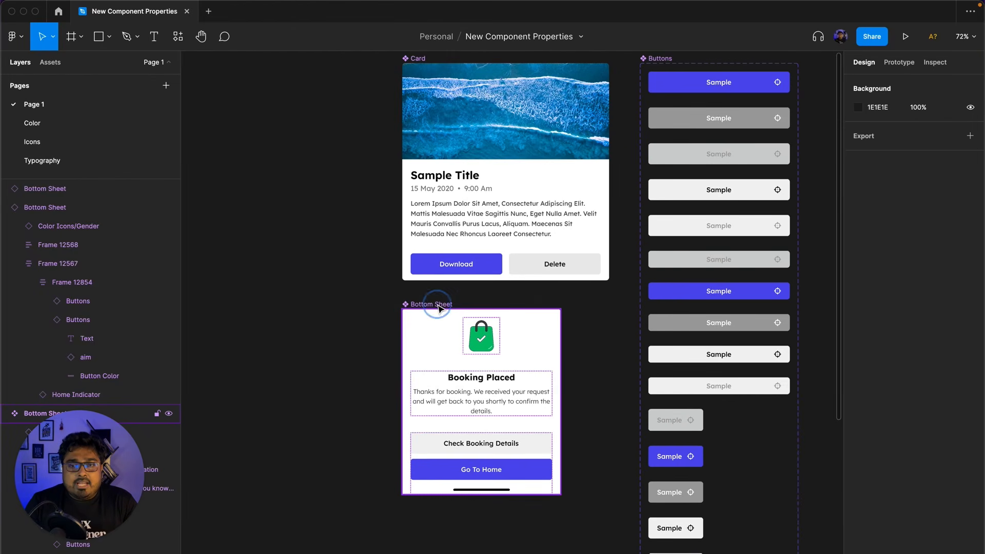
{"action": "left_click", "coordinate": [970, 253]}
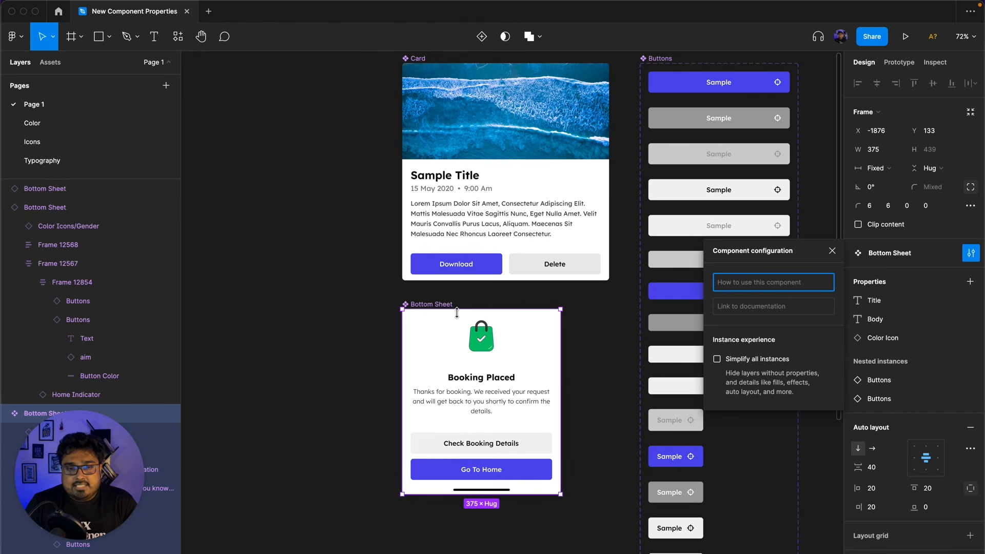
{"action": "left_click", "coordinate": [716, 359]}
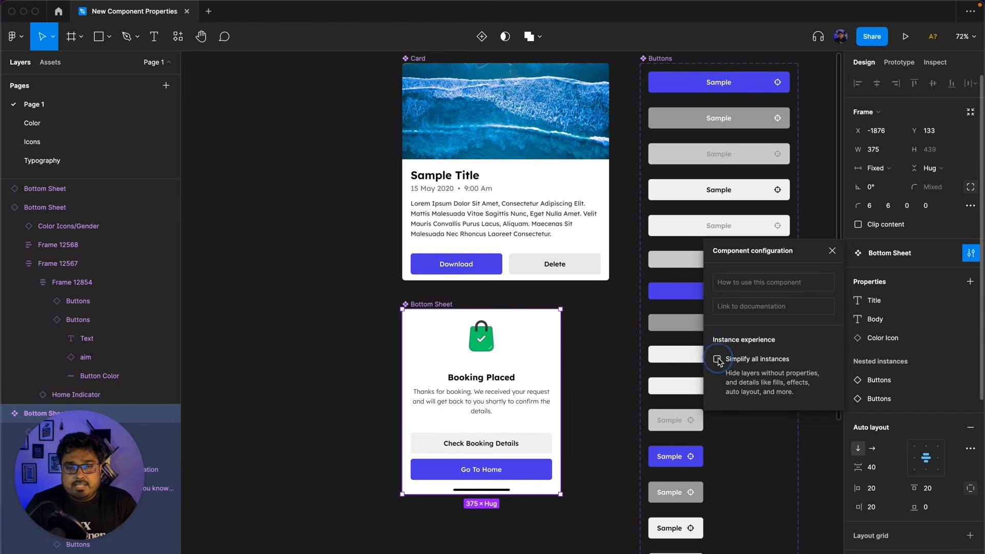
{"action": "left_click", "coordinate": [831, 250]}
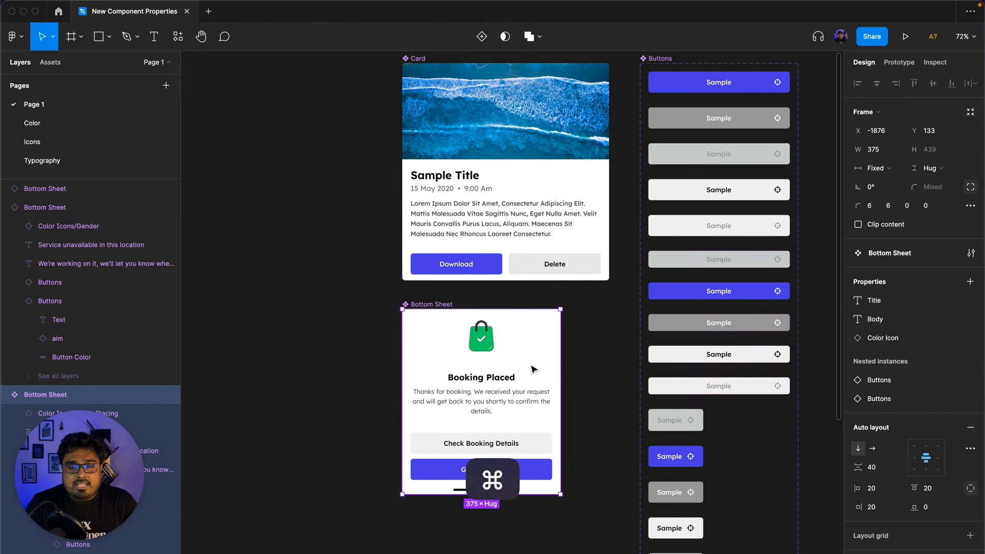
- Return to the bottom sheet under Simplified instances, select it and review its simplified set of properties
{"action": "scroll", "coordinate": [531, 366], "scroll_direction": "down", "scroll_amount": 10}
{"action": "left_click", "coordinate": [692, 455]}
{"action": "left_click_drag", "start_coordinate": [590, 421], "coordinate": [270, 414]}
{"action": "left_click_drag", "start_coordinate": [666, 422], "coordinate": [567, 426]}
{"action": "scroll", "coordinate": [541, 334], "scroll_direction": "up", "scroll_amount": 8}
{"action": "scroll", "coordinate": [543, 336], "scroll_direction": "up", "scroll_amount": 10}
{"action": "left_click", "coordinate": [554, 288]}
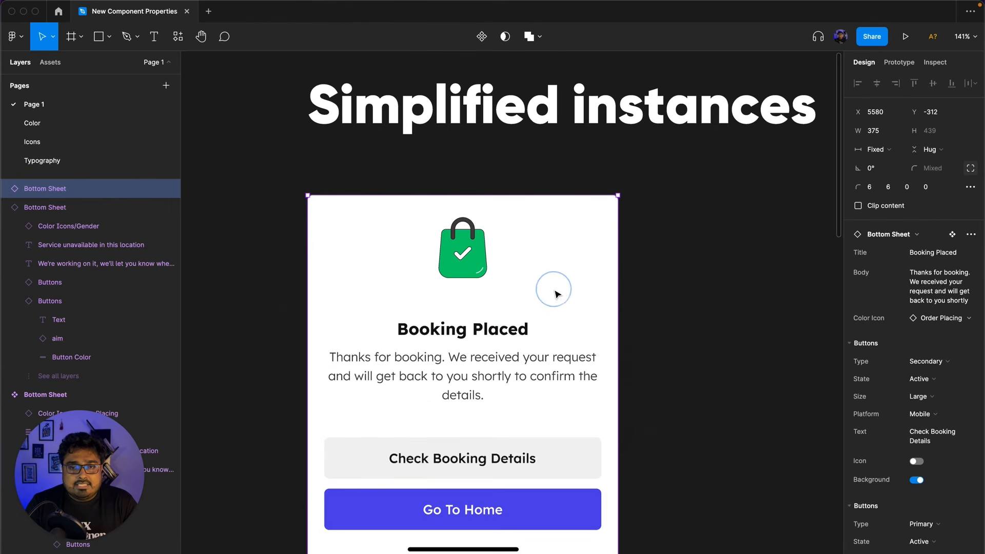
{"action": "scroll", "coordinate": [916, 421], "scroll_direction": "down", "scroll_amount": 5}
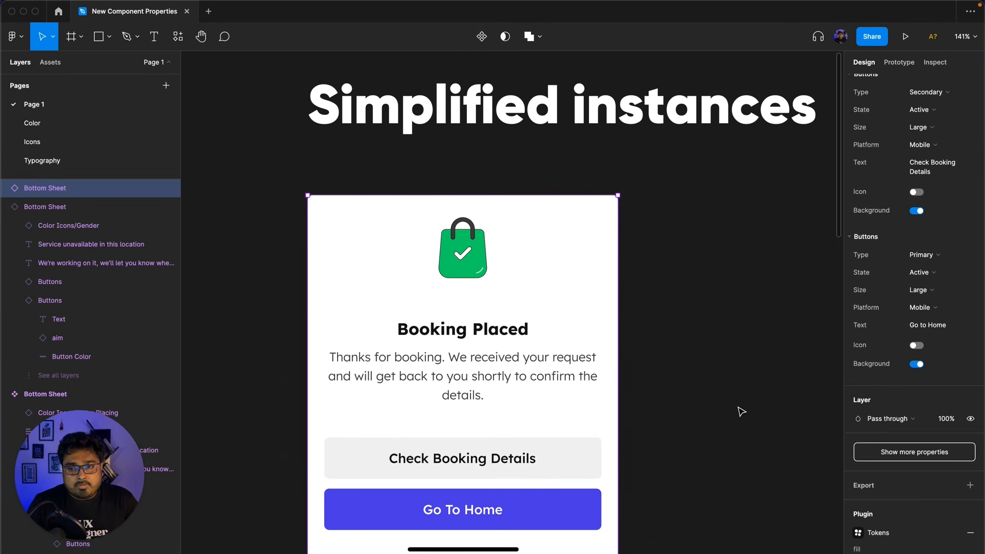
- Reveal and examine the sheet's hidden properties, reselect the sheet to compare the simplified view, and clear the selection
{"action": "left_click", "coordinate": [901, 453]}
{"action": "scroll", "coordinate": [900, 471], "scroll_direction": "down", "scroll_amount": 10}
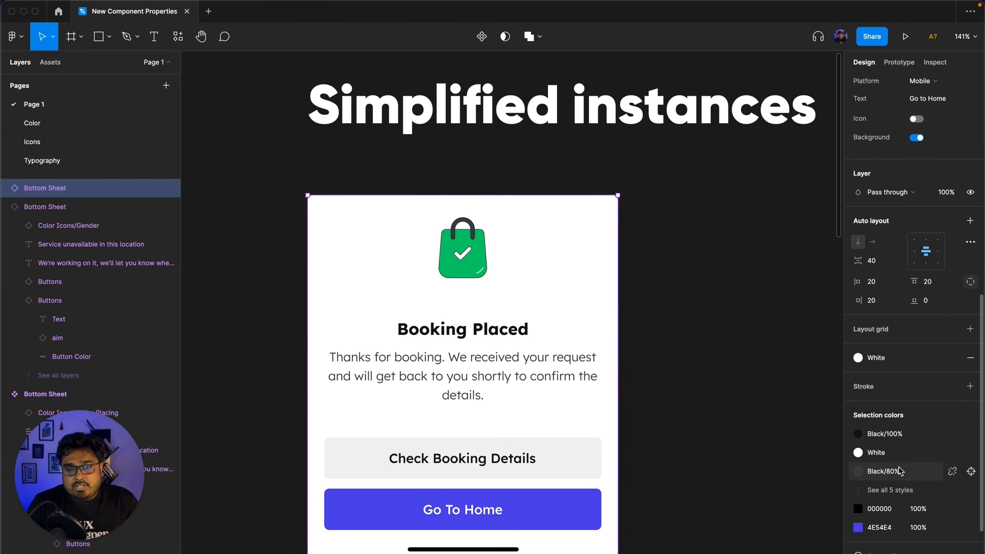
{"action": "left_click", "coordinate": [719, 356]}
{"action": "left_click", "coordinate": [569, 232]}
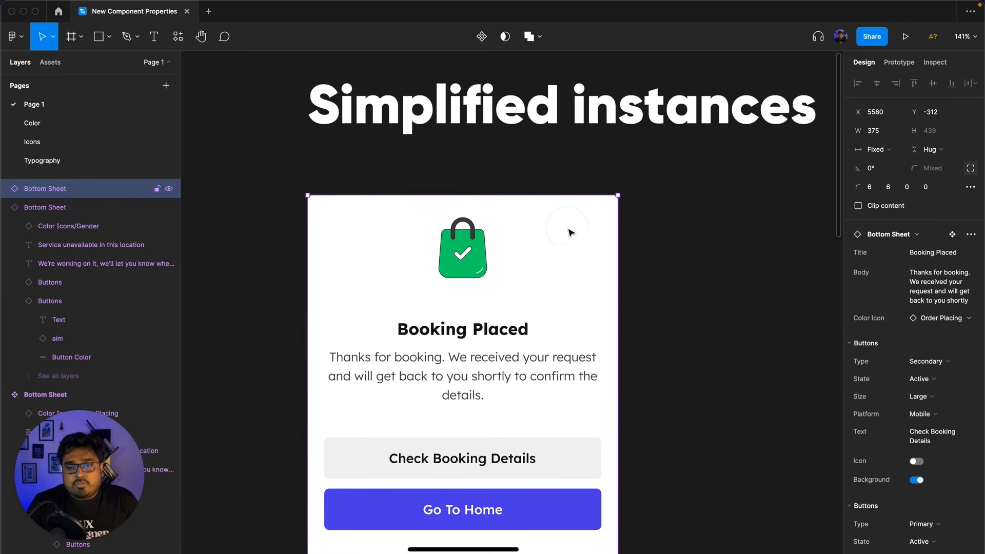
{"action": "scroll", "coordinate": [888, 426], "scroll_direction": "down", "scroll_amount": 5}
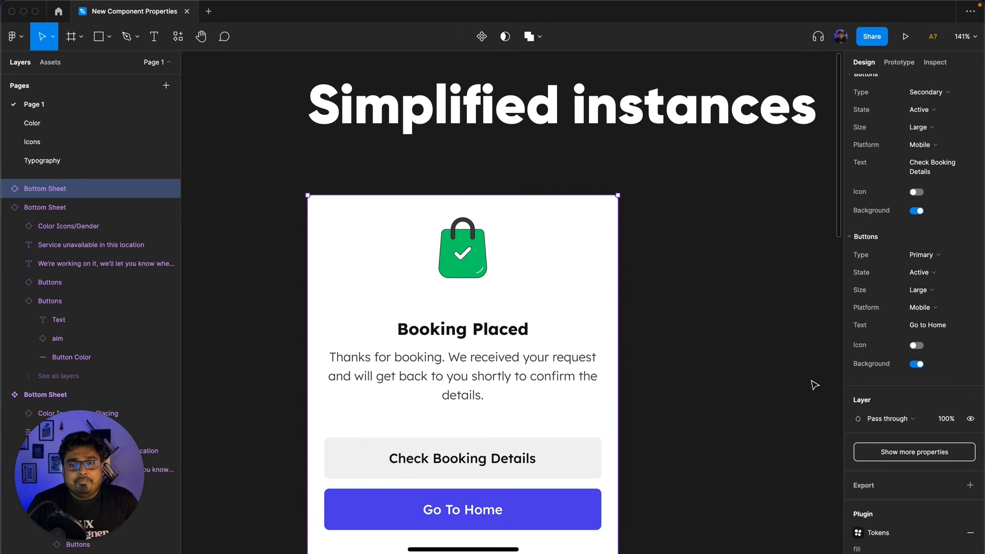
{"action": "left_click", "coordinate": [742, 346]}
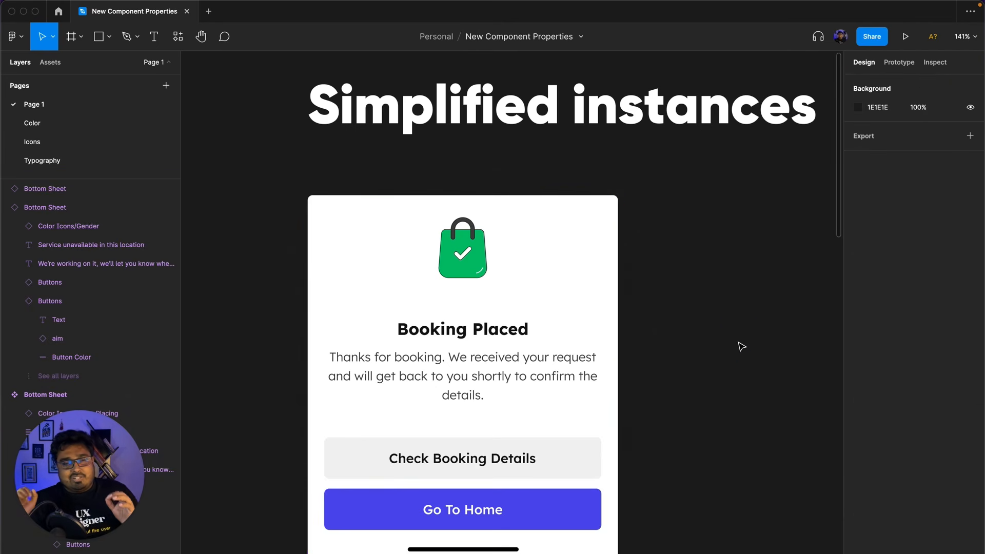